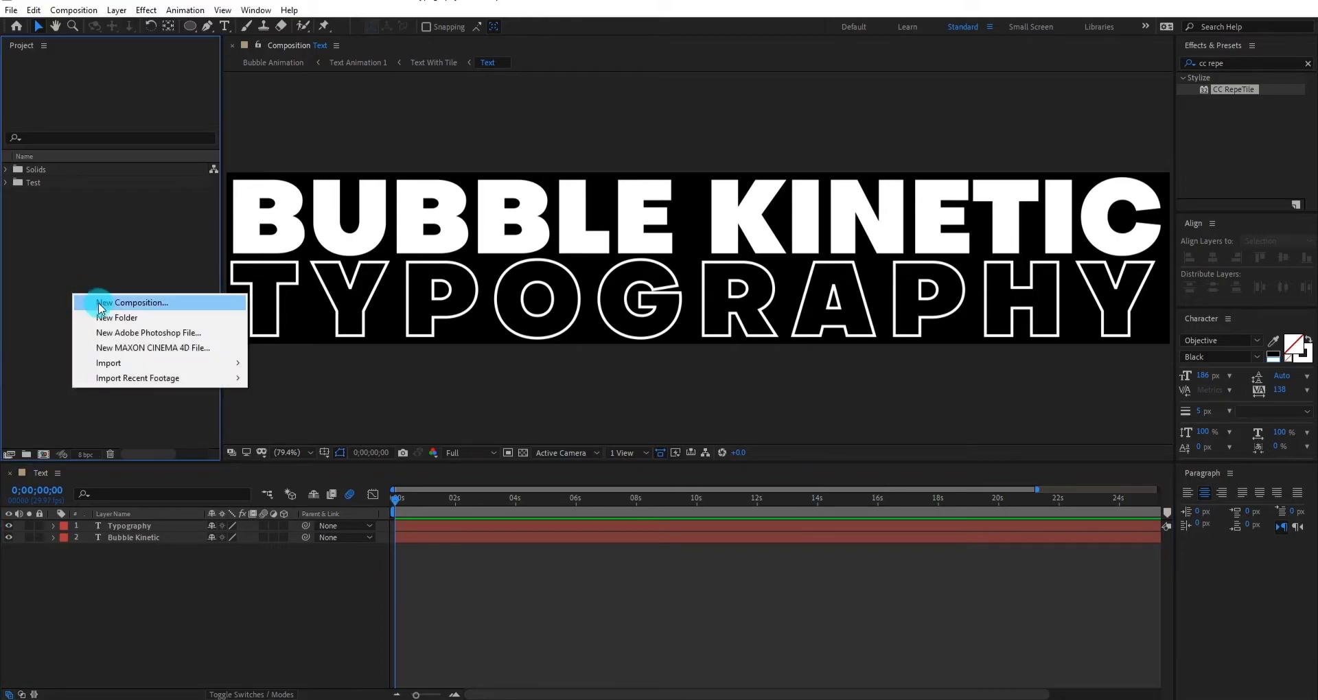
- Create a new composition named Bubble_Text_Animation using the HDTV 1080 29.97 preset
click(107, 304)
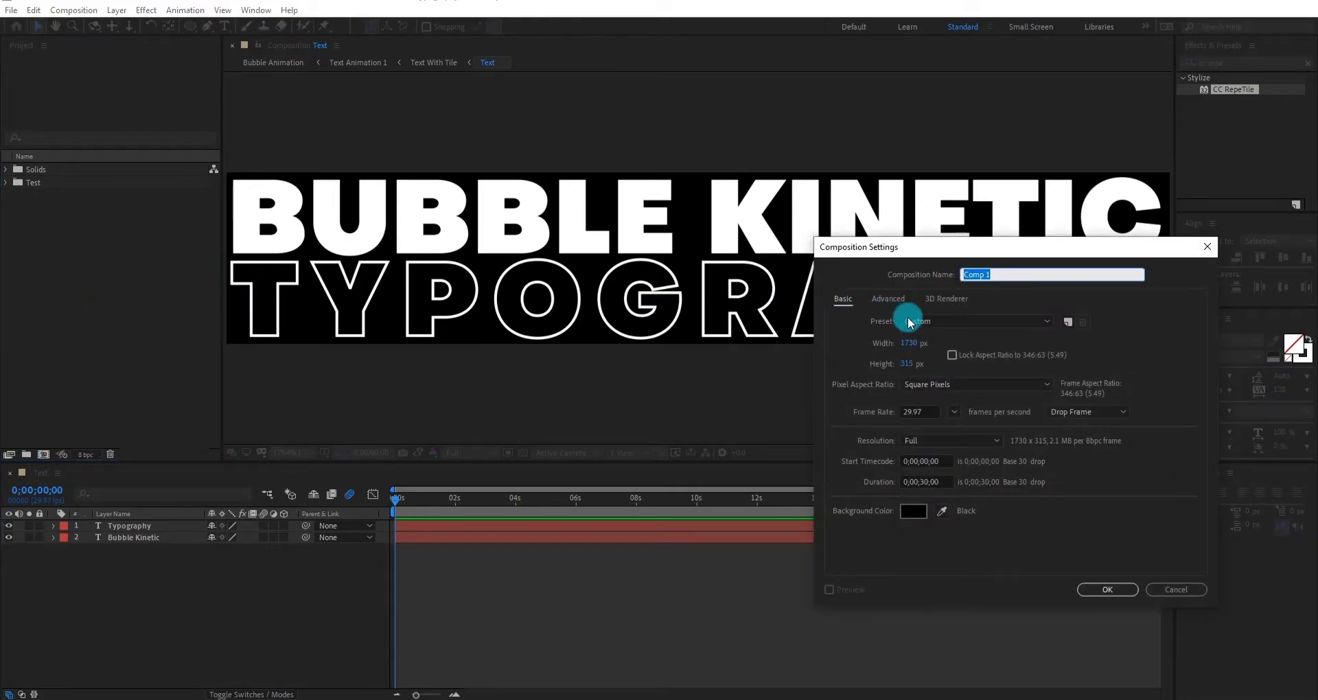
click(947, 322)
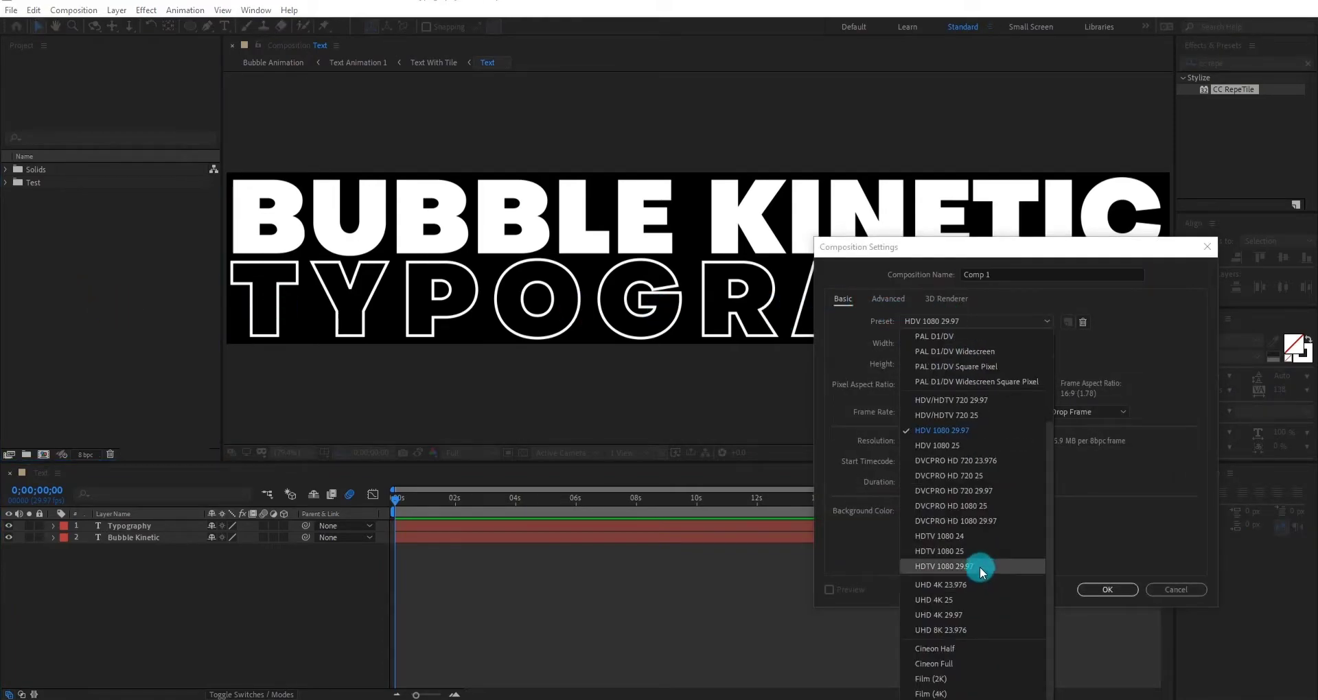
click(980, 566)
click(982, 278)
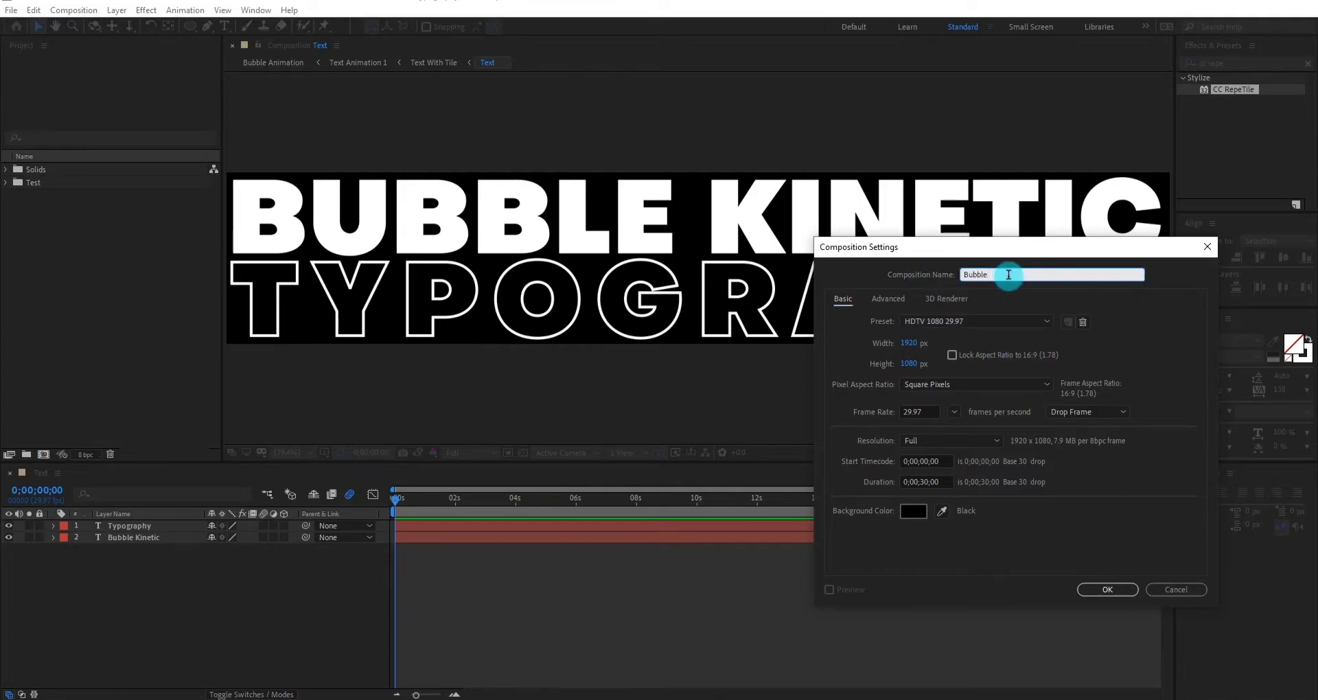
text(Bubble_Text_Animation)
key(Return)
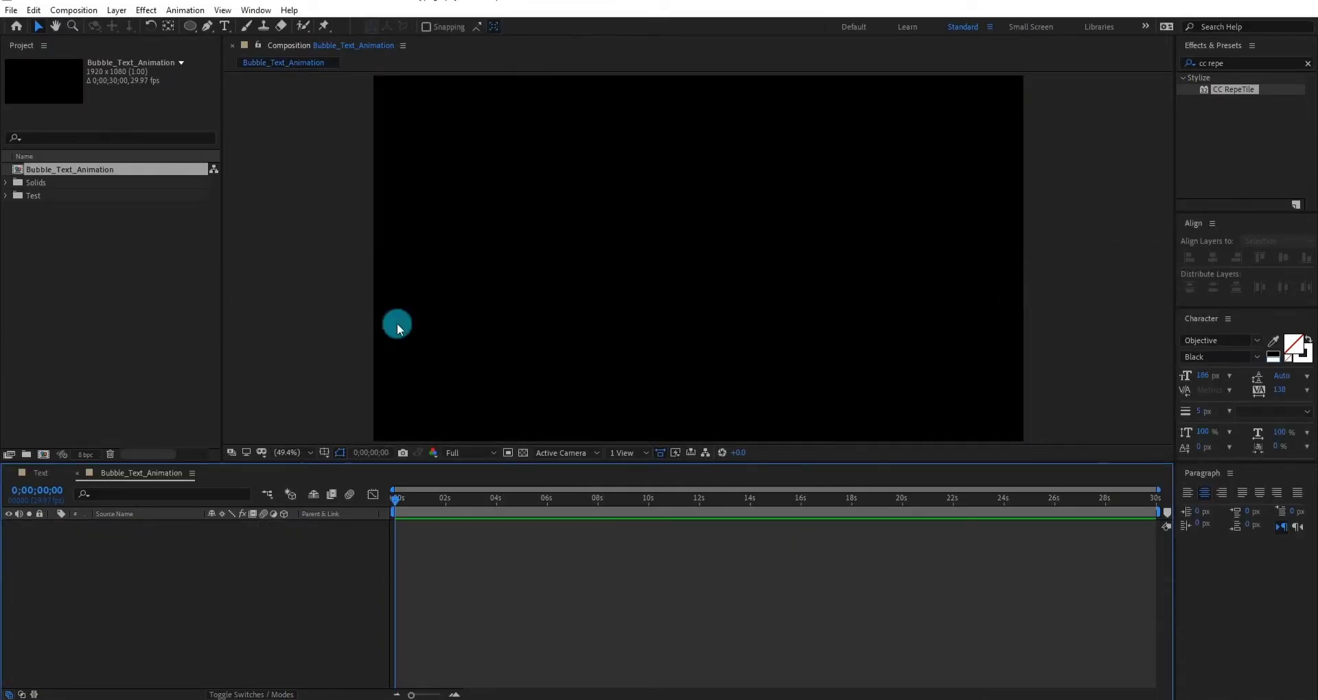
- Add the Text composition to Bubble_Text_Animation as a layer and centre it vertically in the frame
click(171, 356)
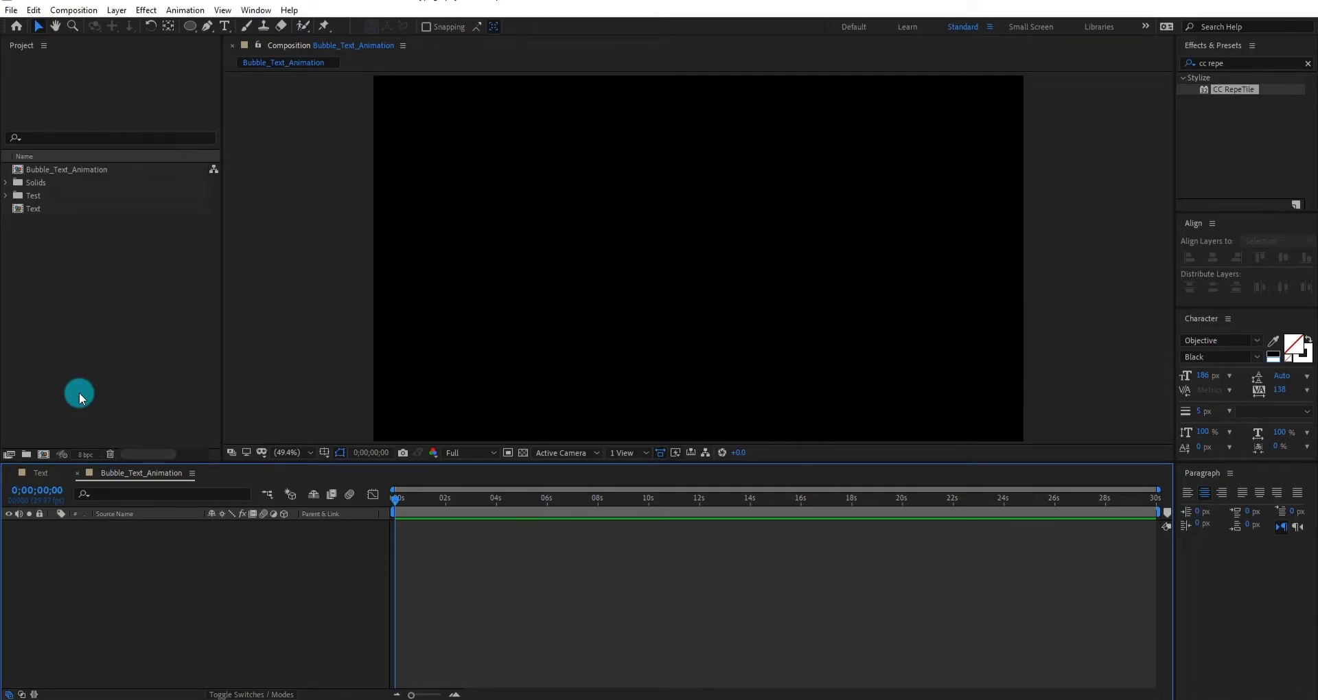
drag(33, 213, 136, 534)
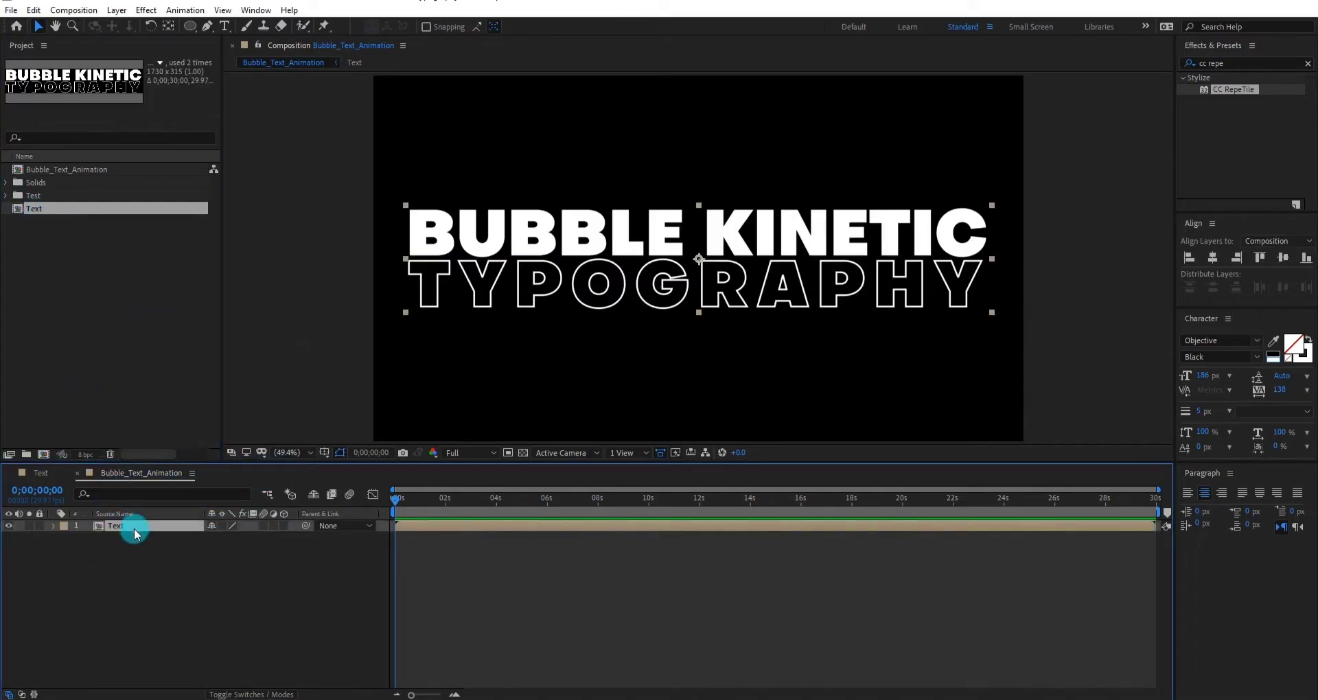
click(1281, 258)
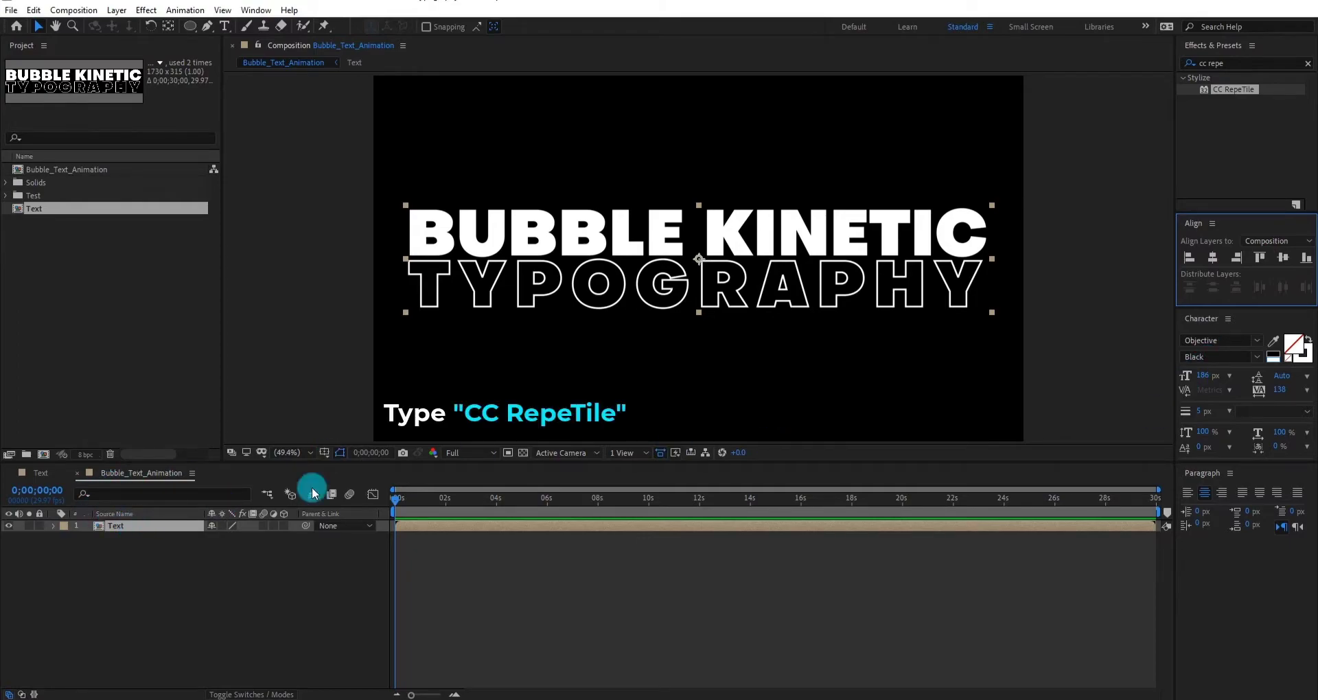
- Apply CC RepeTile to the Text layer with Expand Down at 400 and Expand Up at 1500
click(1242, 63)
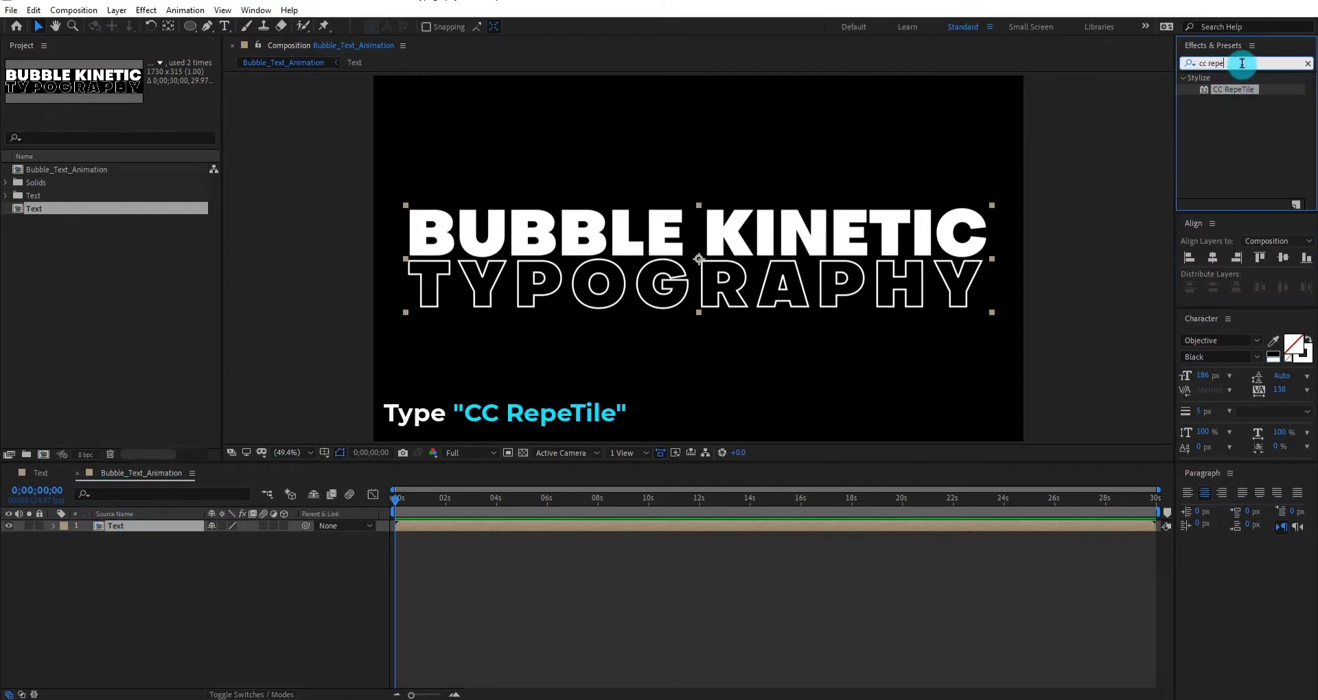
double_click(1242, 90)
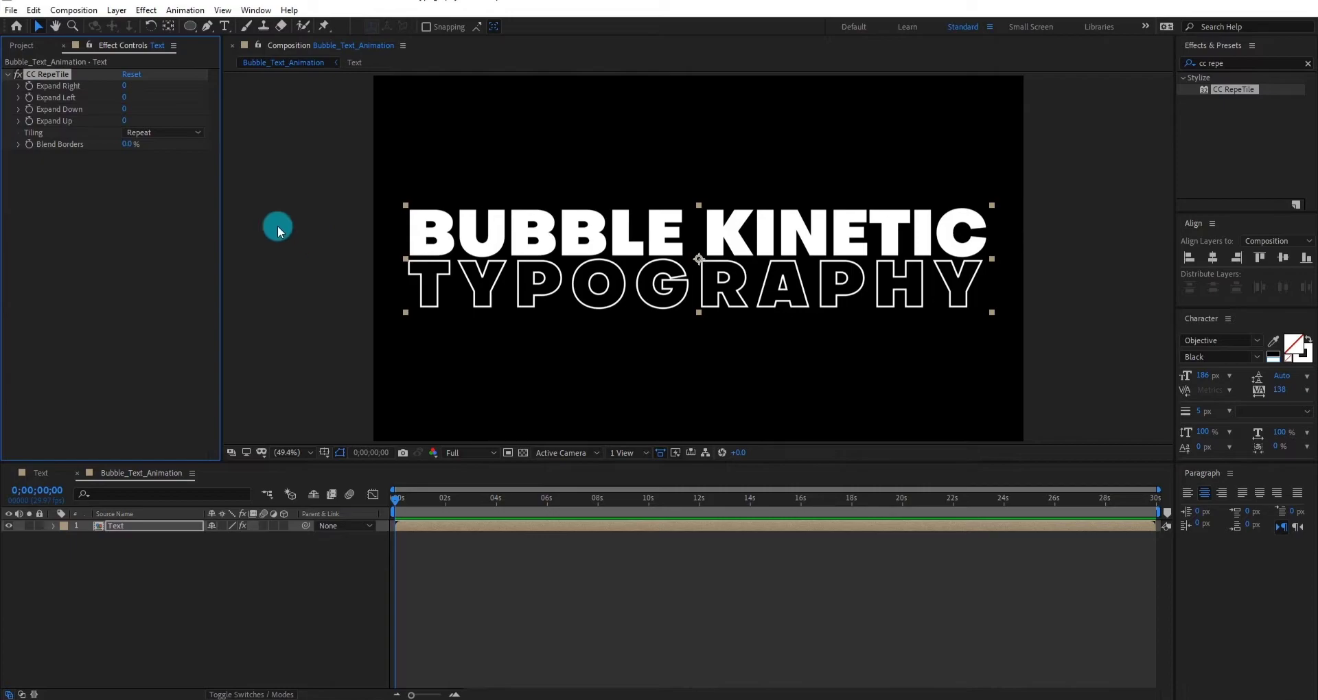
drag(131, 110, 165, 115)
click(129, 111)
click(178, 121)
click(123, 122)
mouse_move(140, 119)
mouse_down()
mouse_move(153, 121)
mouse_move(127, 121)
mouse_up()
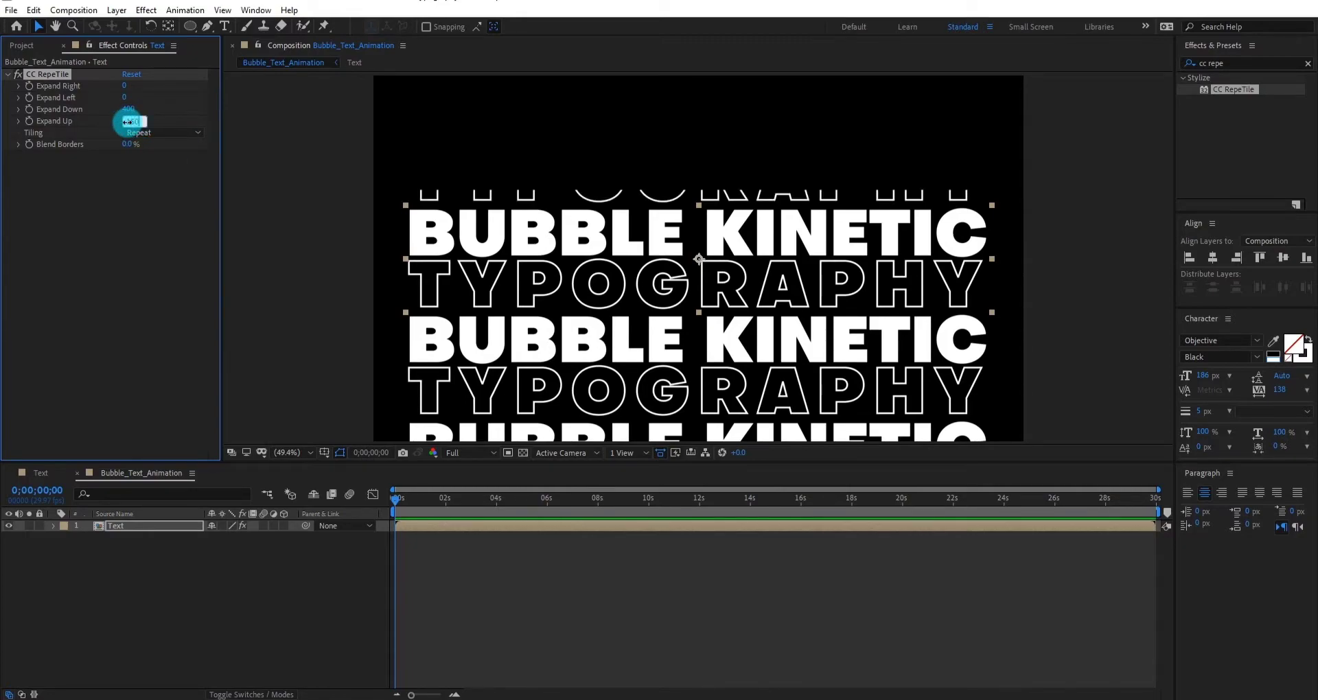
- Scale up the Text layer until the lettering fills the composition's width
key(s)
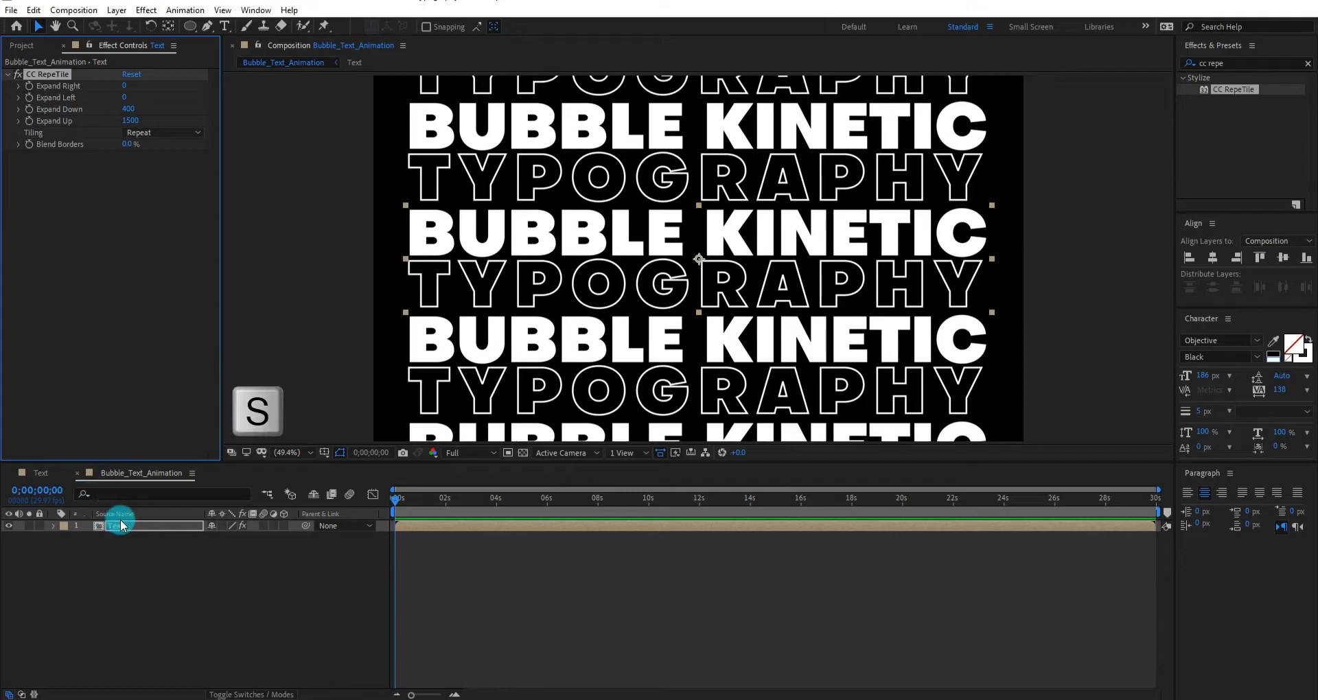
click(142, 532)
key(s)
drag(247, 540, 30, 565)
key(Right)
key(Right)
- Position the Text layer at 964, 227 and set CC RepeTile's Expand Down to 705
click(139, 528)
key(s)
key(p)
click(131, 137)
drag(128, 112, 311, 206)
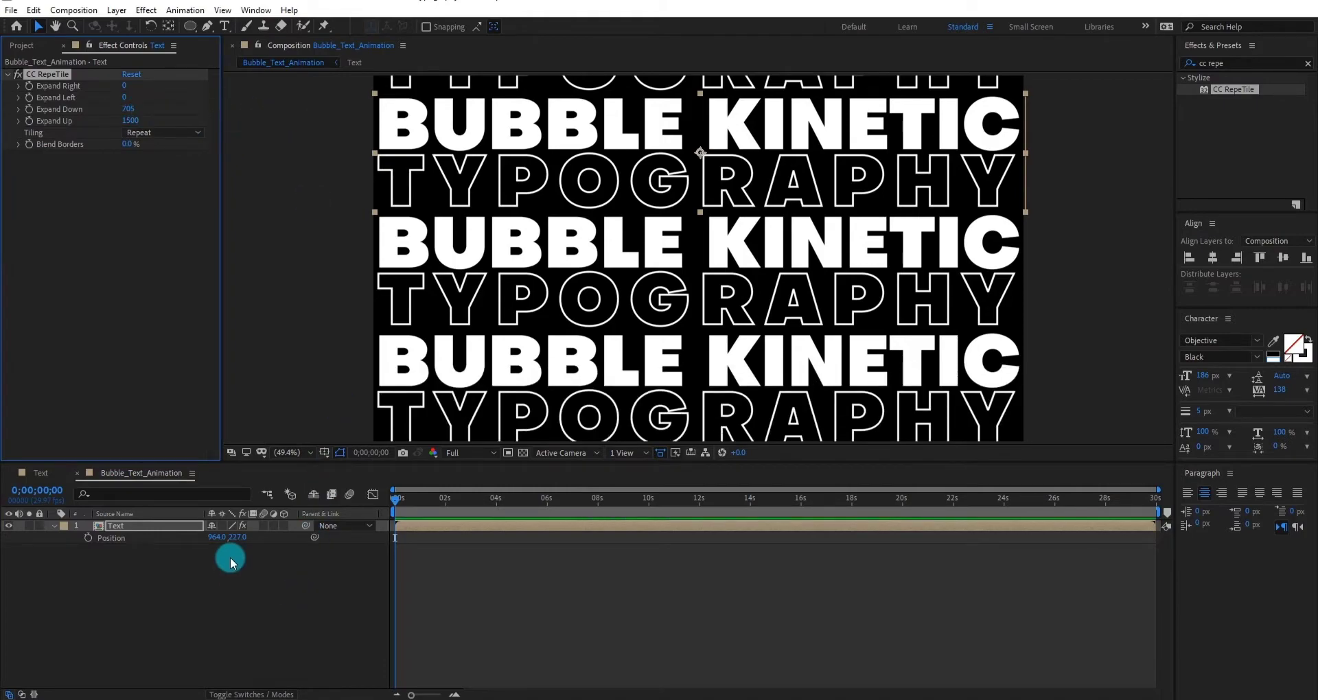
- Keyframe the Text layer's position at 0 and 10 seconds so the text travels downward, and preview the motion
click(88, 538)
click(649, 500)
drag(257, 538, 385, 519)
key(Home)
key(space)
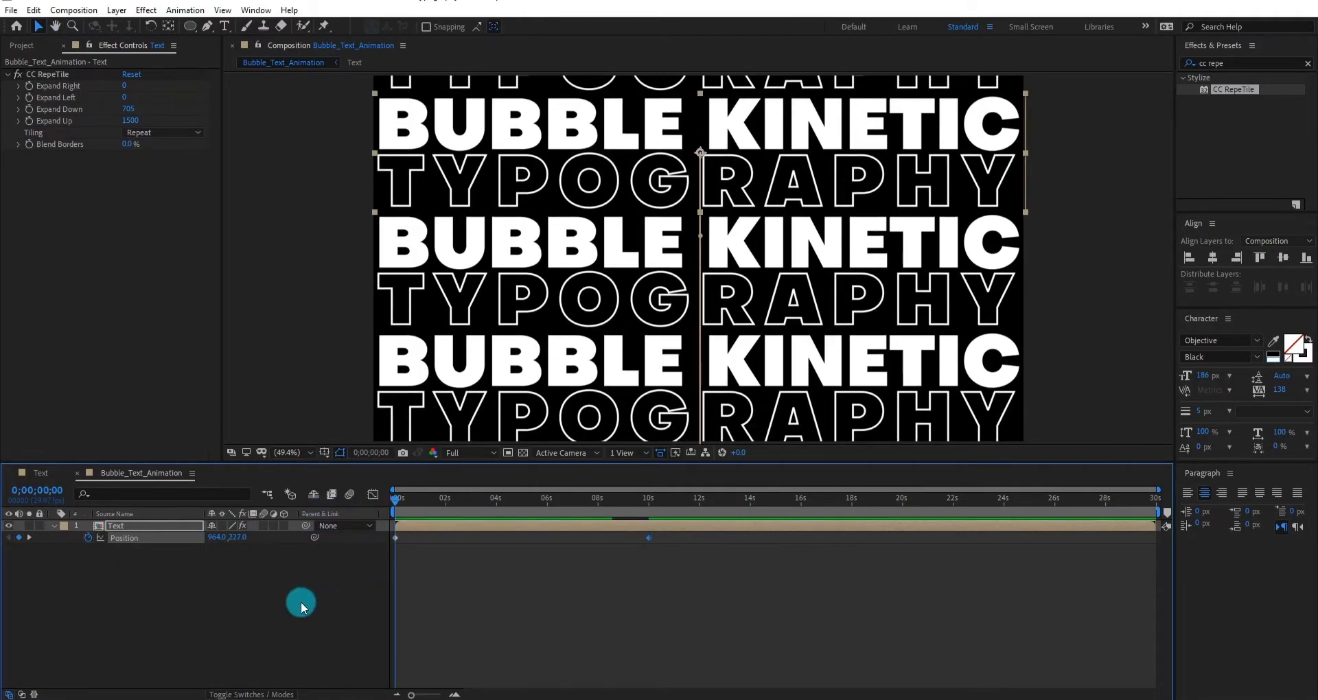
click(298, 608)
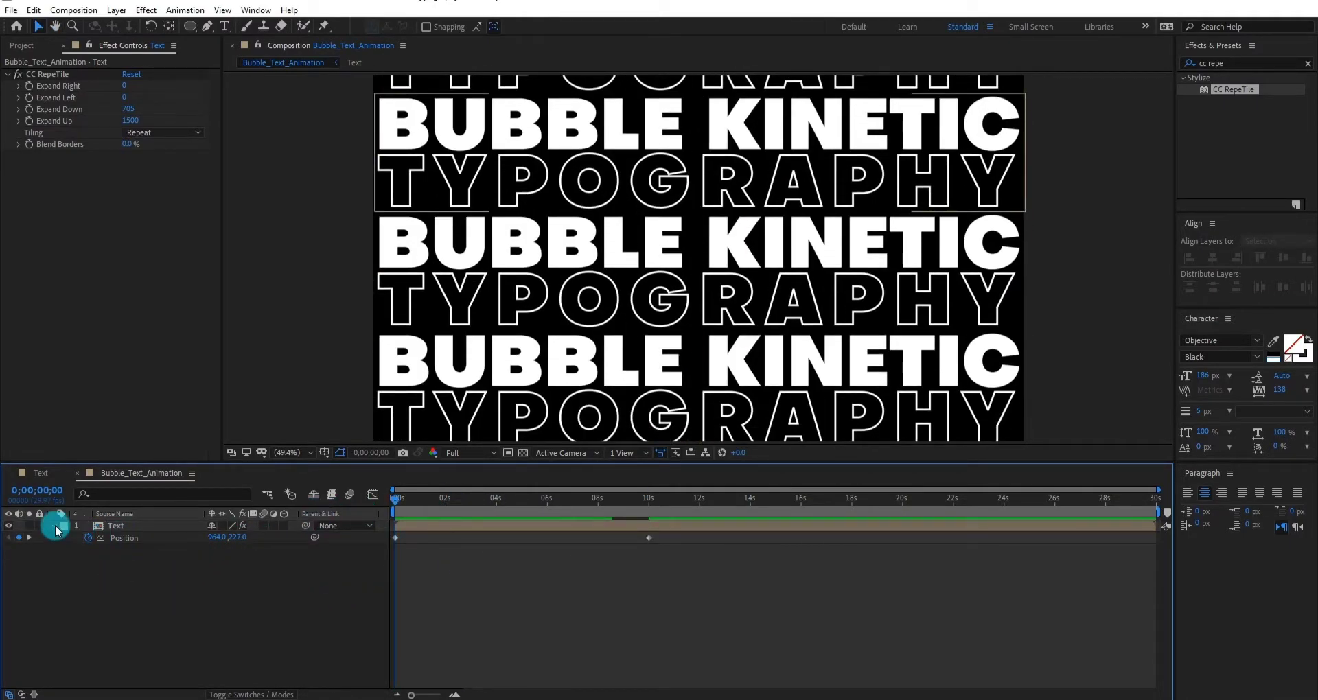
- Pre-compose the Text layer under the name Text_Move
click(130, 526)
key(ctrl+shift+c)
drag(597, 210, 540, 234)
text(_Move)
key(Return)
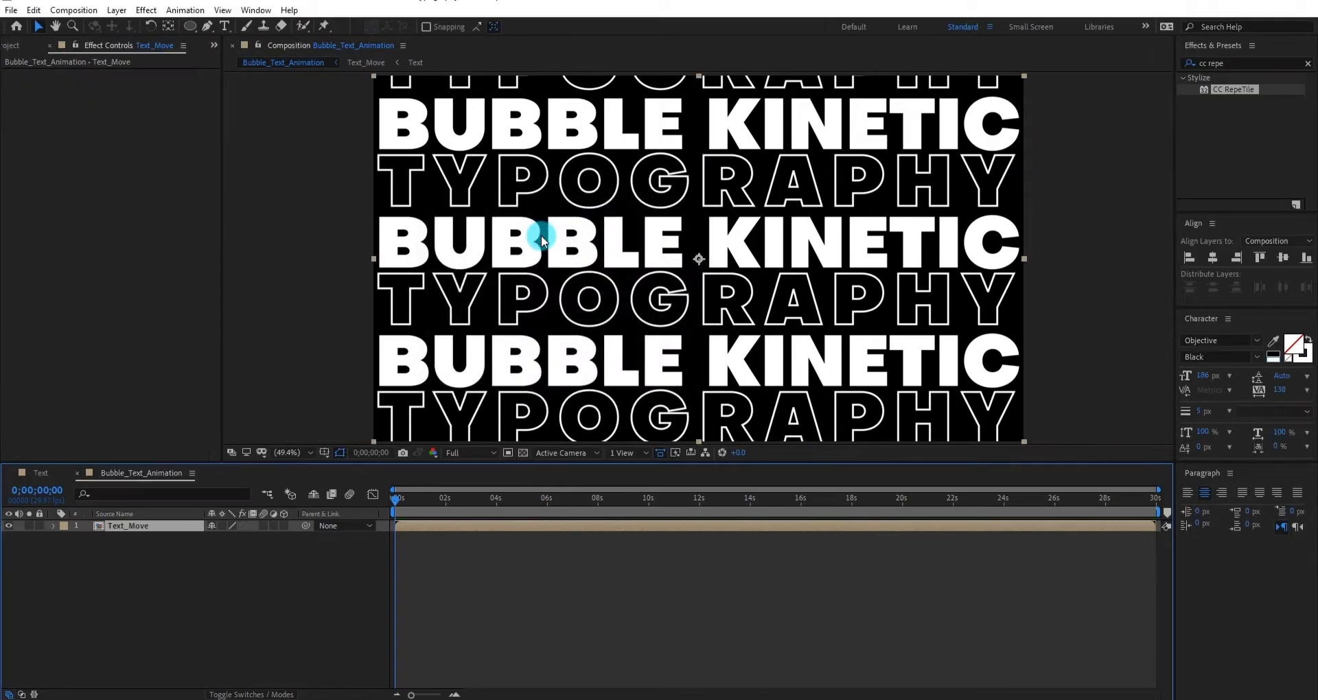
- Look inside the Text_Move composition, then delete its layer from Bubble_Text_Animation
double_click(134, 527)
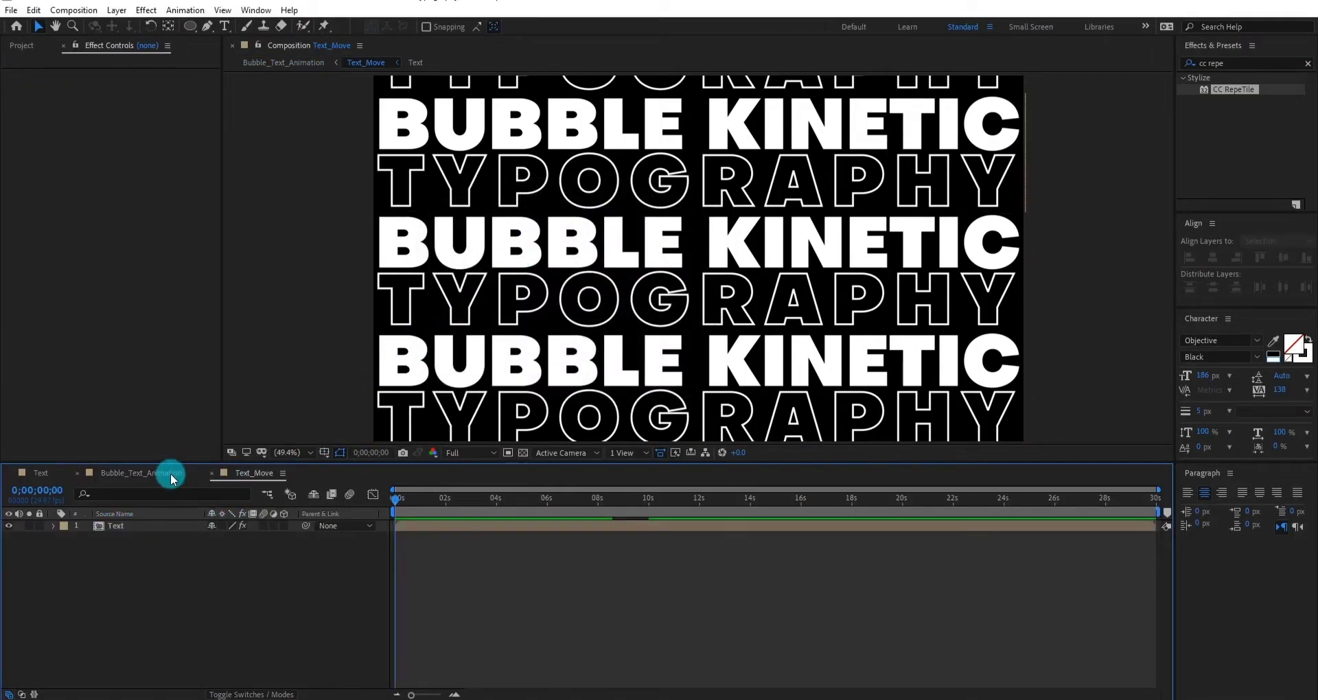
click(140, 473)
click(14, 522)
click(137, 527)
click(143, 527)
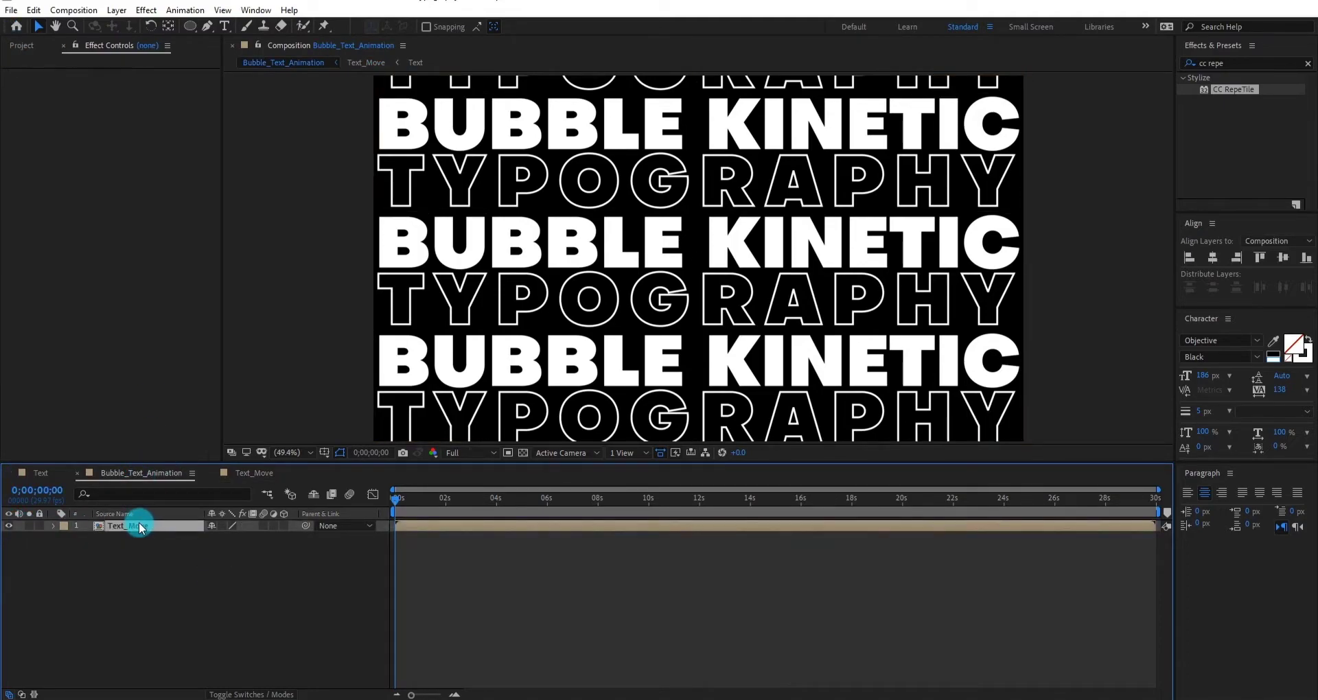
key(Delete)
- Create a white solid named White that is three times the composition's 1920 px width
right_click(150, 569)
mouse_move(261, 419)
click(350, 431)
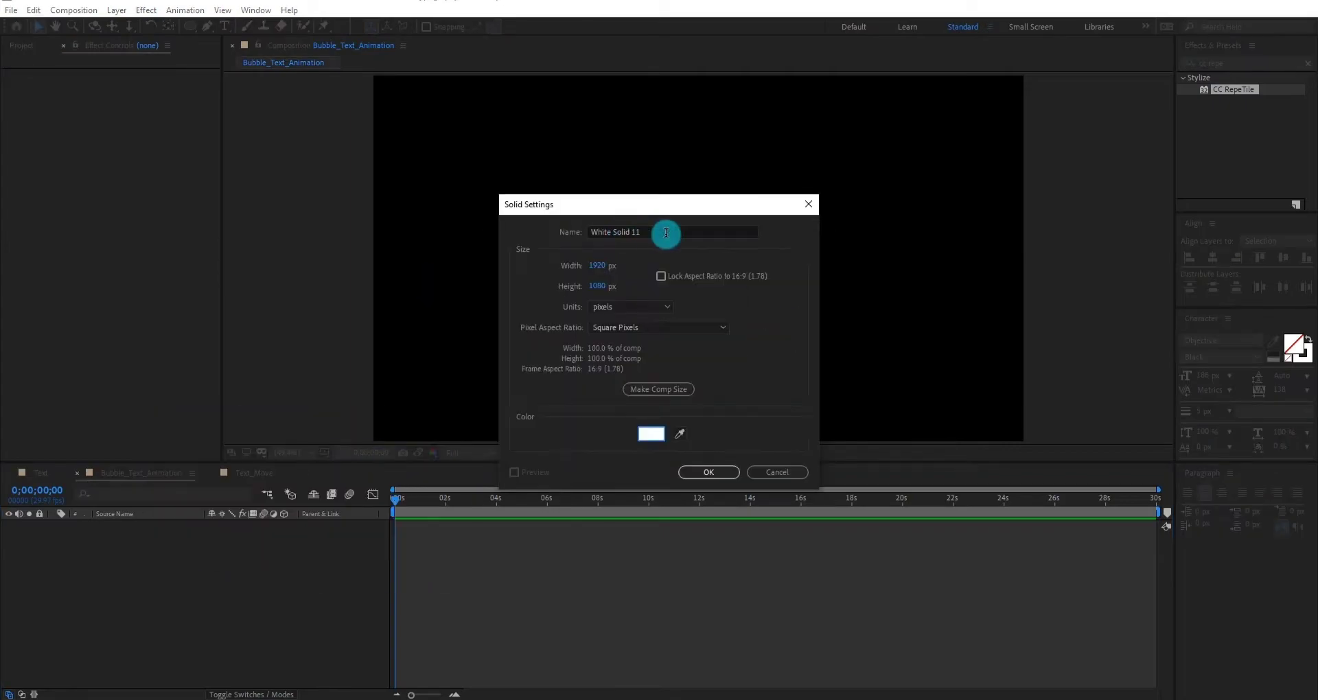
drag(664, 232, 633, 243)
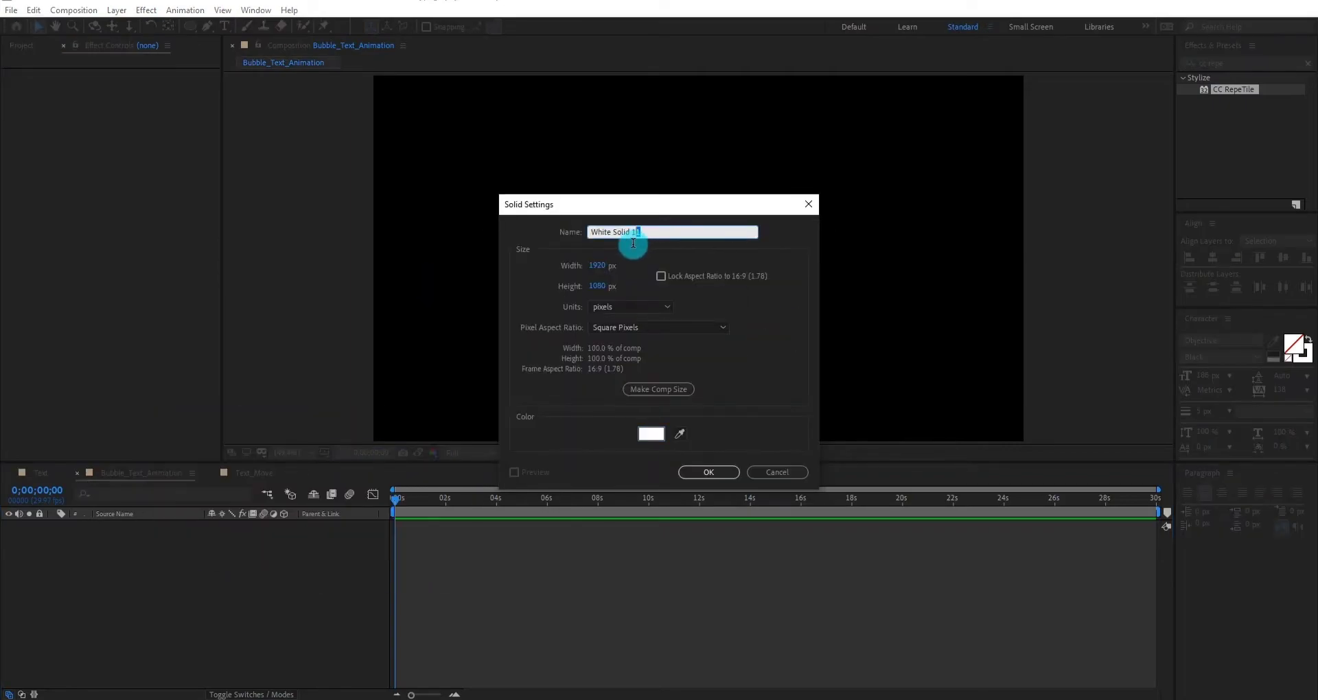
click(595, 268)
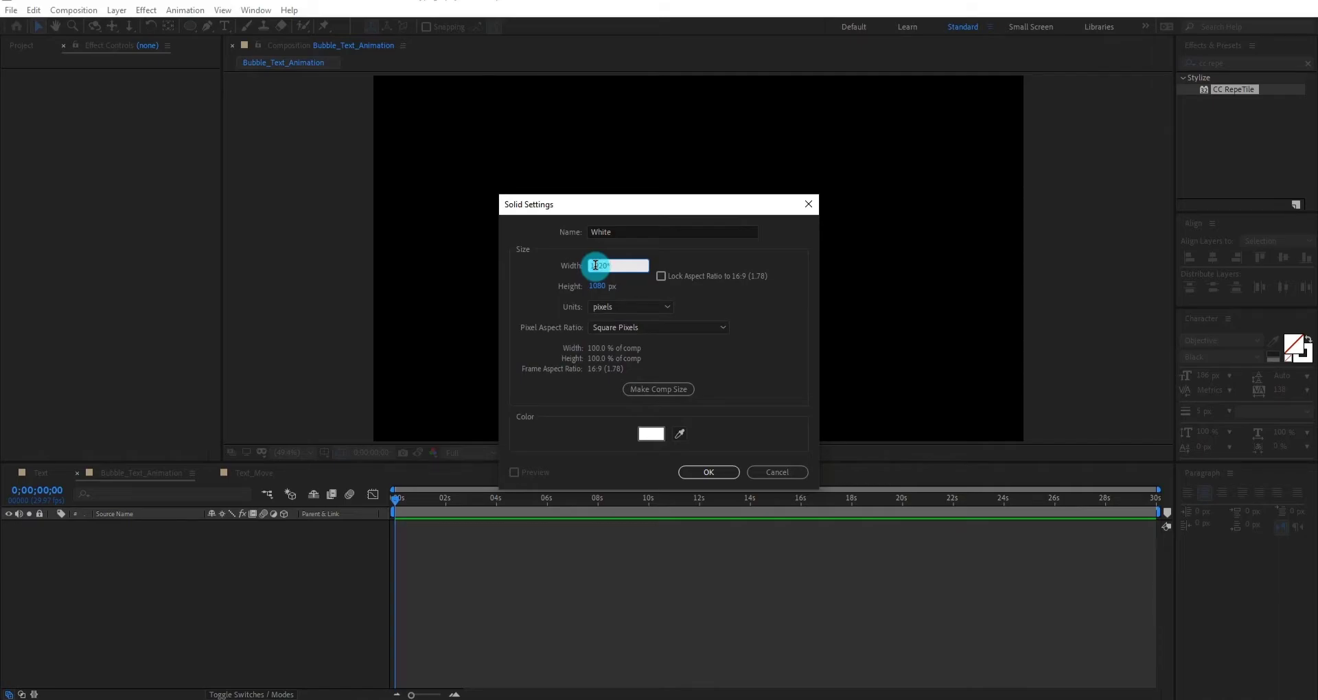
text(*3)
key(Return)
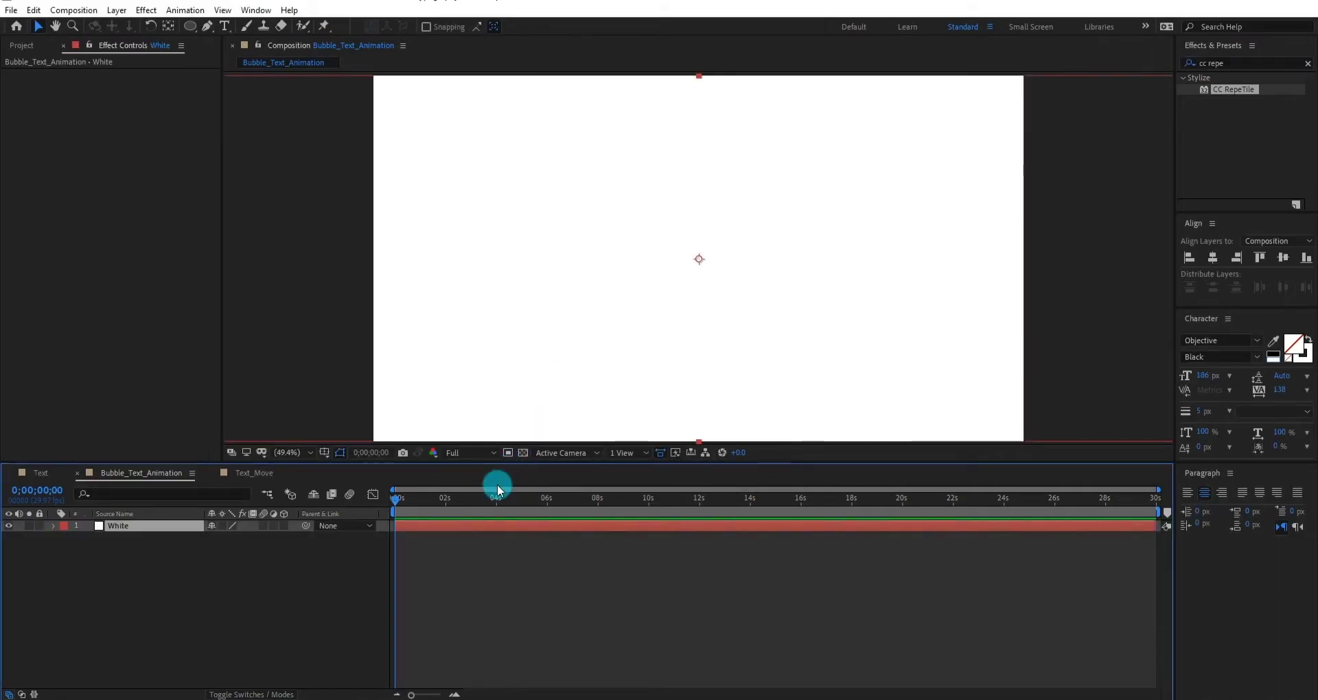
- Shift the White solid to the left to about position -196, 544, keeping the whole frame covered
scroll(520, 388, down, 2)
drag(720, 329, 517, 324)
click(525, 581)
scroll(456, 350, up, 2)
click(292, 453)
click(322, 209)
- Find the Venetian Blinds effect and apply it to the White solid
click(114, 533)
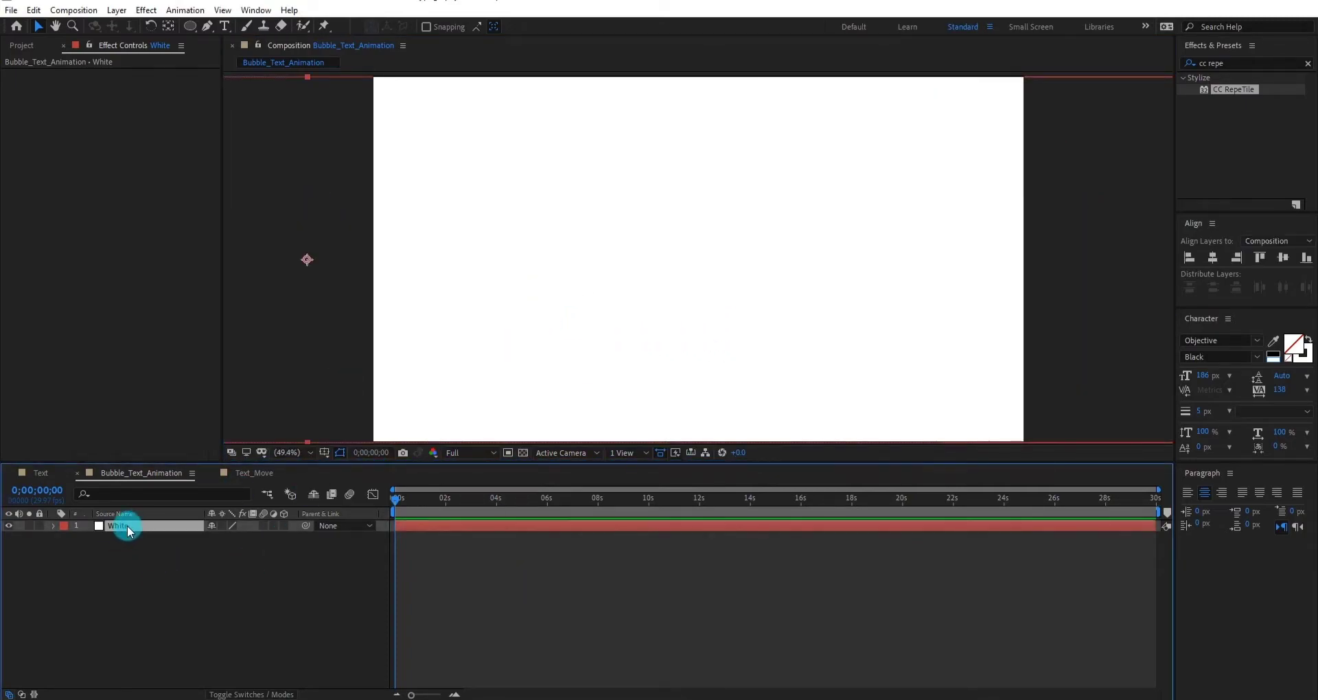
key(ctrl+f)
text(va)
key(BackSpace)
text(enet)
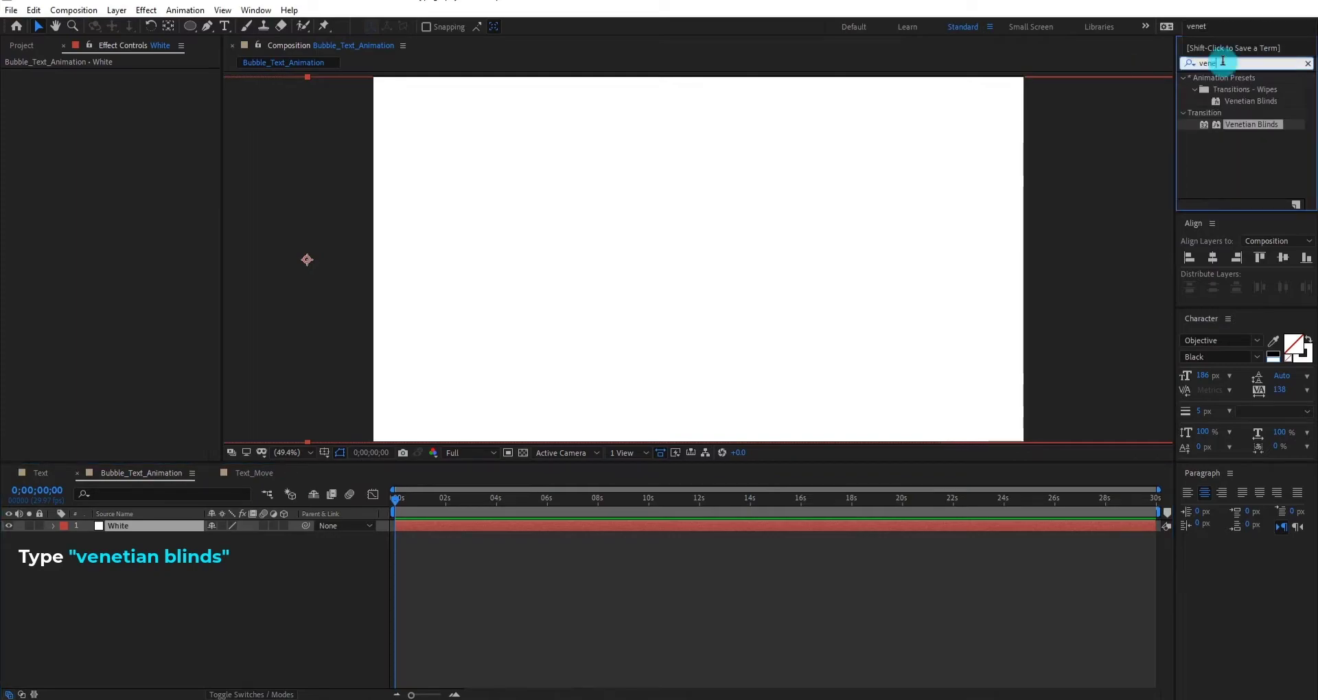
drag(1239, 120, 147, 35)
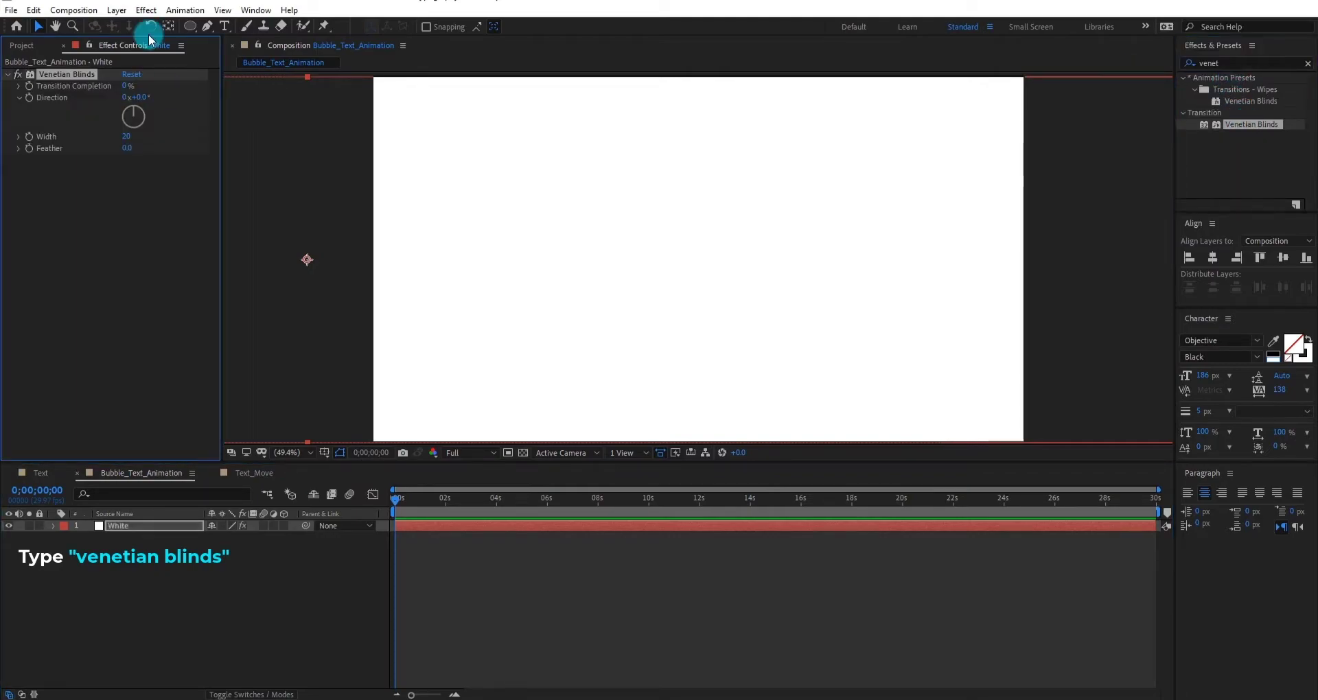
- Set the Venetian Blinds to 50% transition completion, a width of 360 and a direction of 25°
text(50)
key(Return)
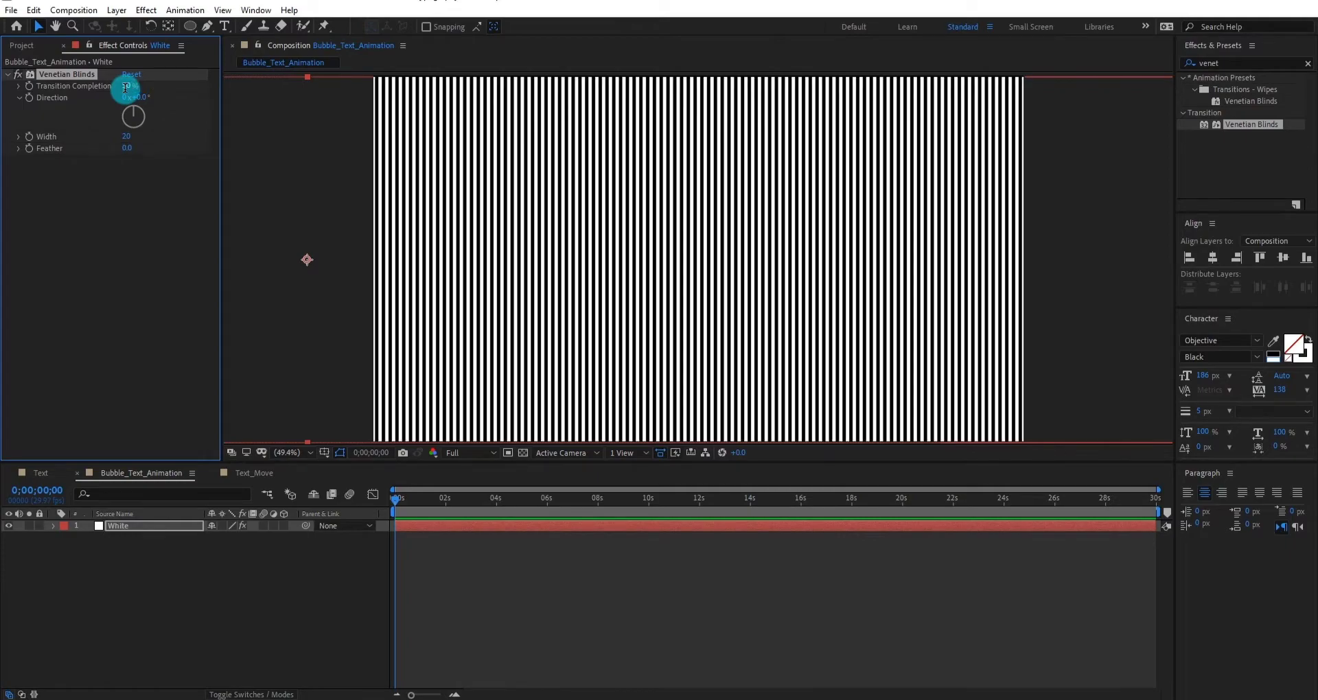
click(129, 137)
text(360)
key(Return)
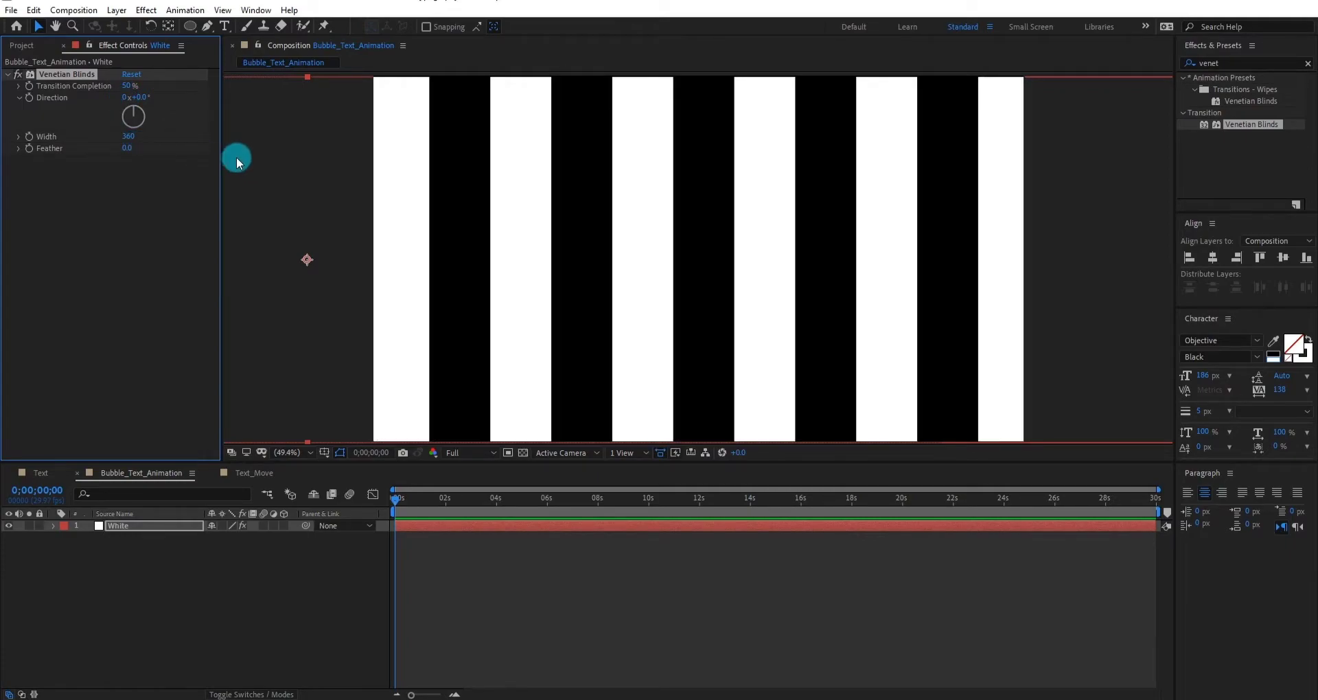
click(143, 97)
text(2)
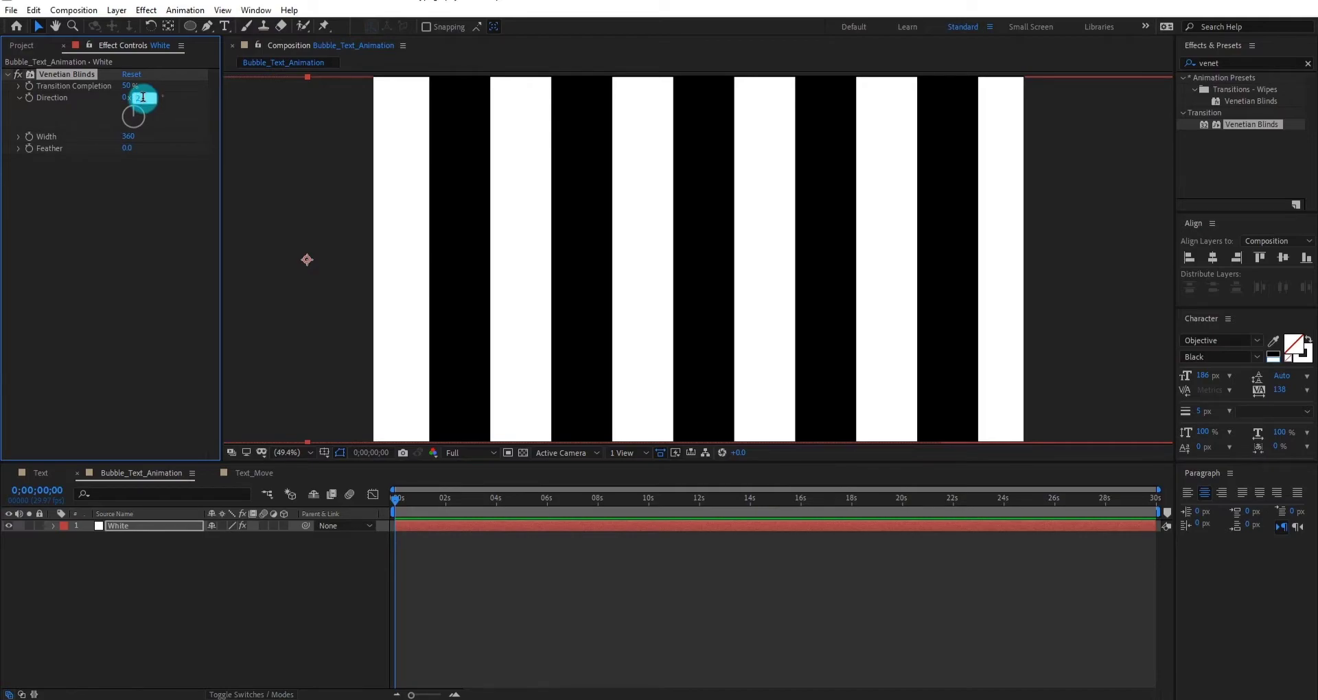
text(5)
key(Return)
click(143, 173)
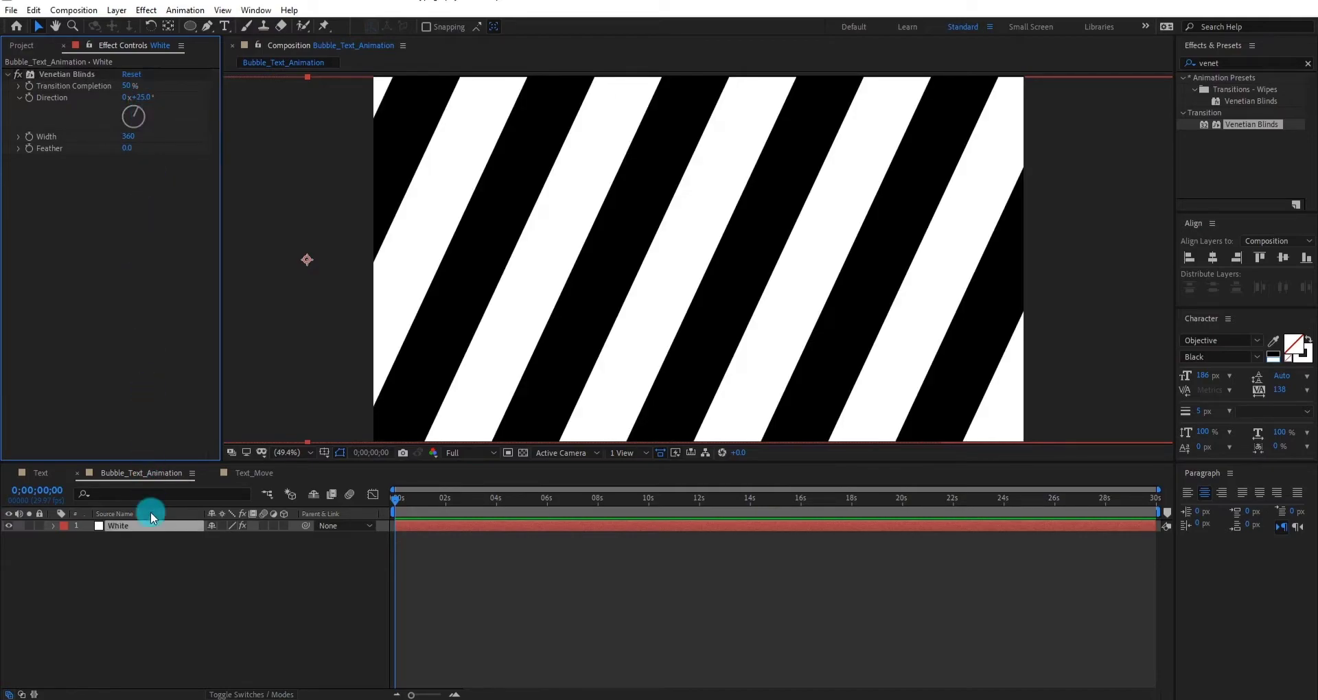
- Animate the White layer's position from its current spot at 0 seconds to 960, 544 at 10 seconds, and preview it
click(130, 526)
key(p)
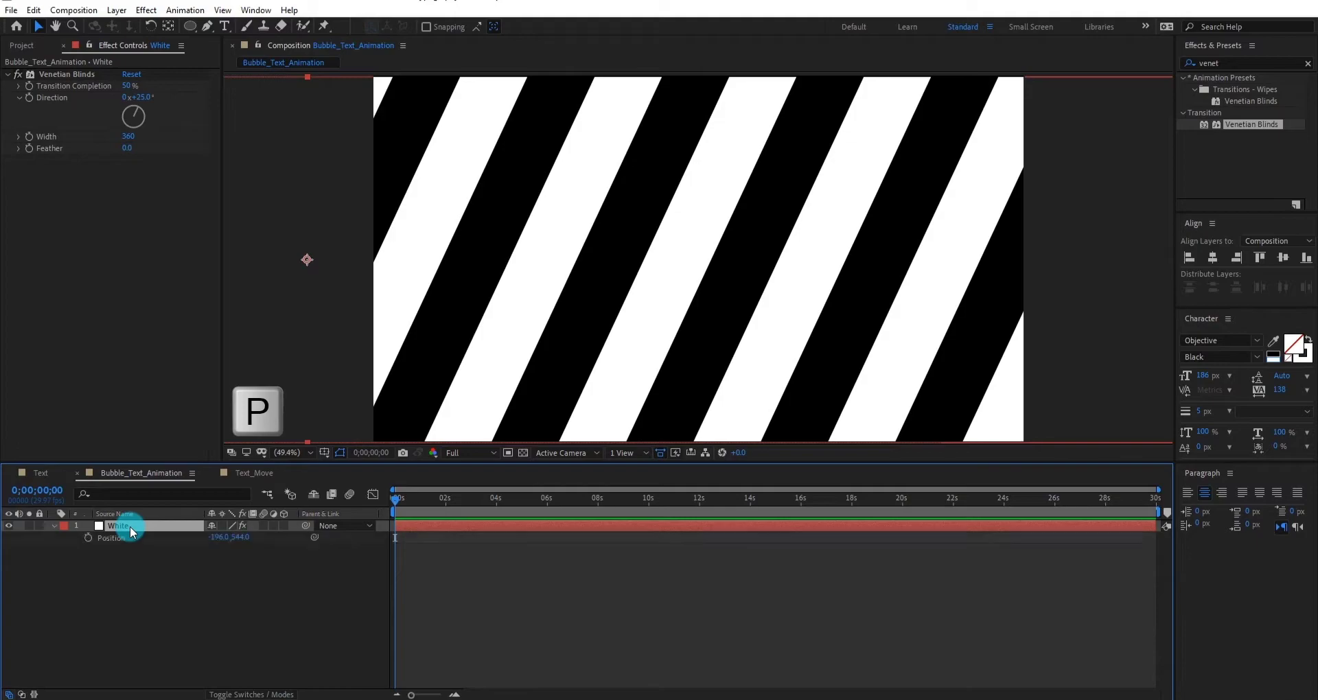
click(88, 538)
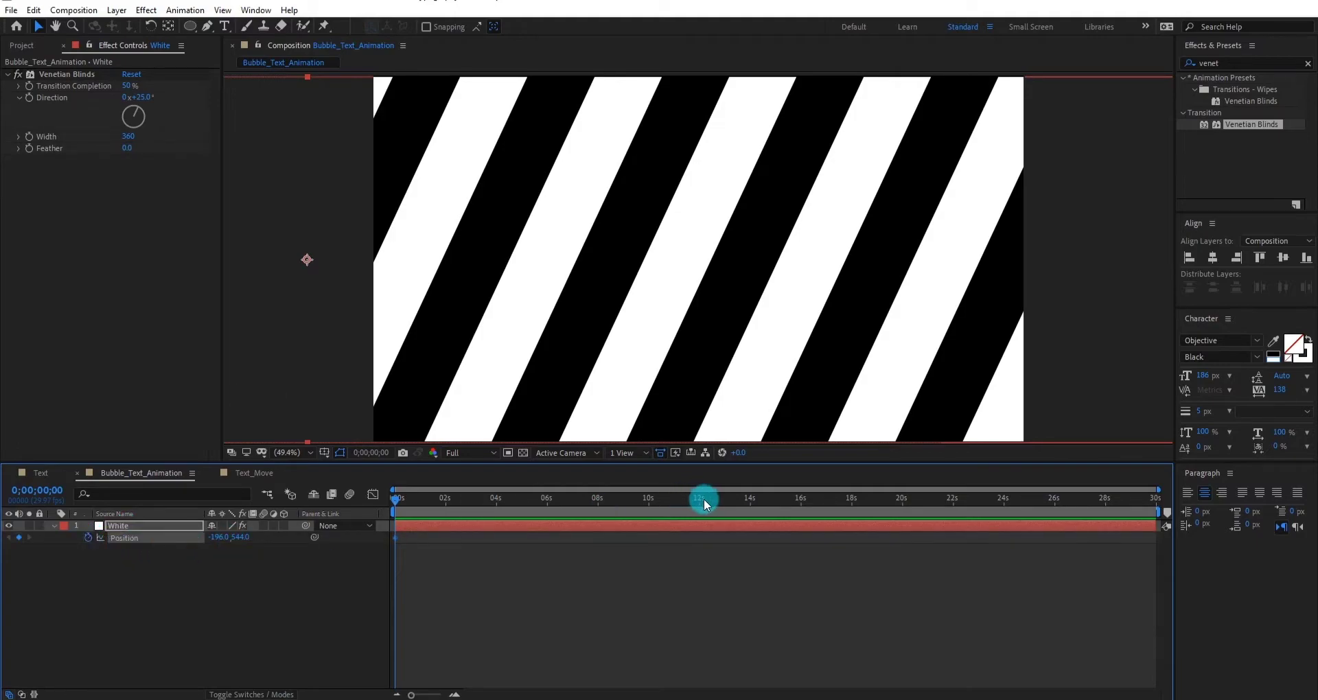
click(649, 505)
drag(223, 541, 444, 505)
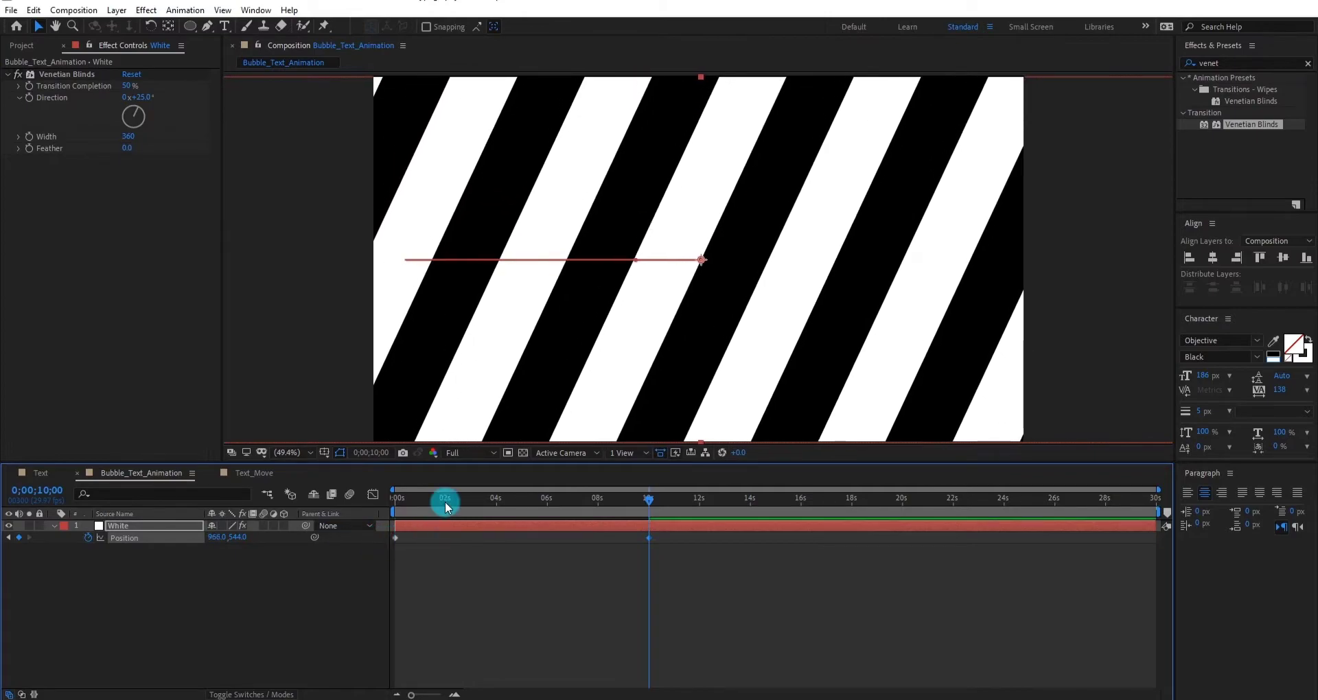
key(Home)
key(space)
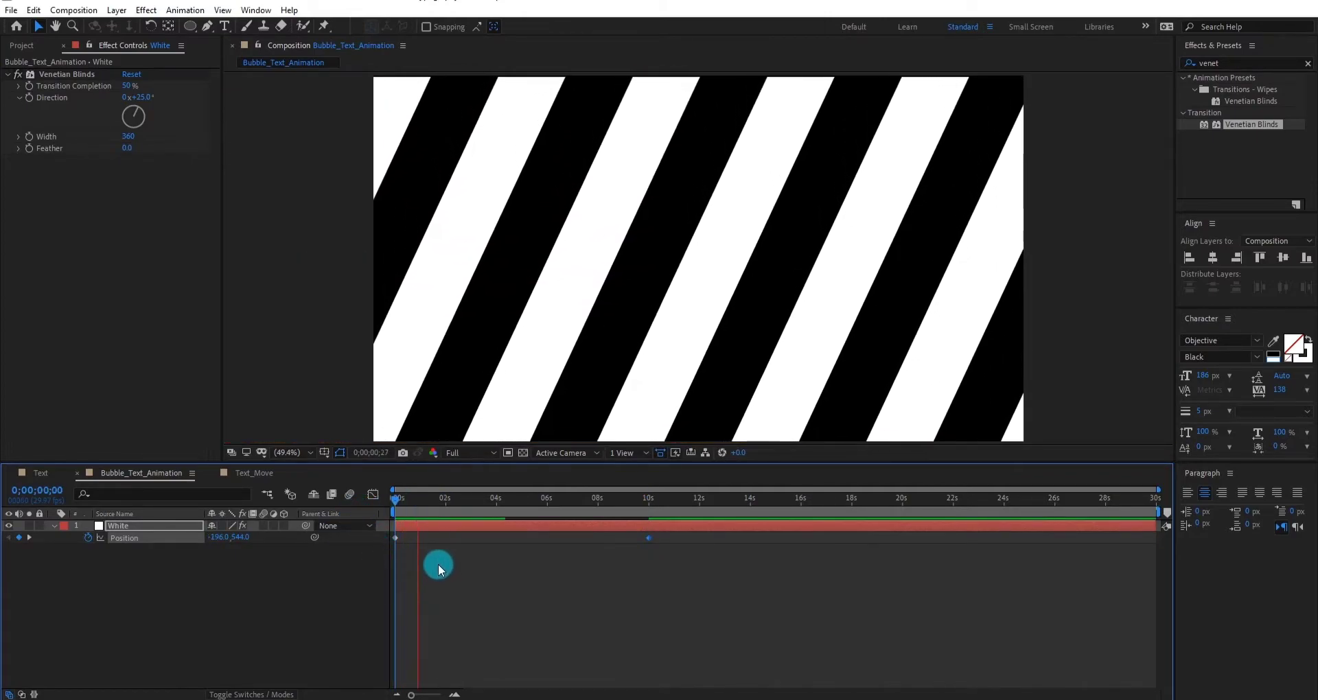
key(space)
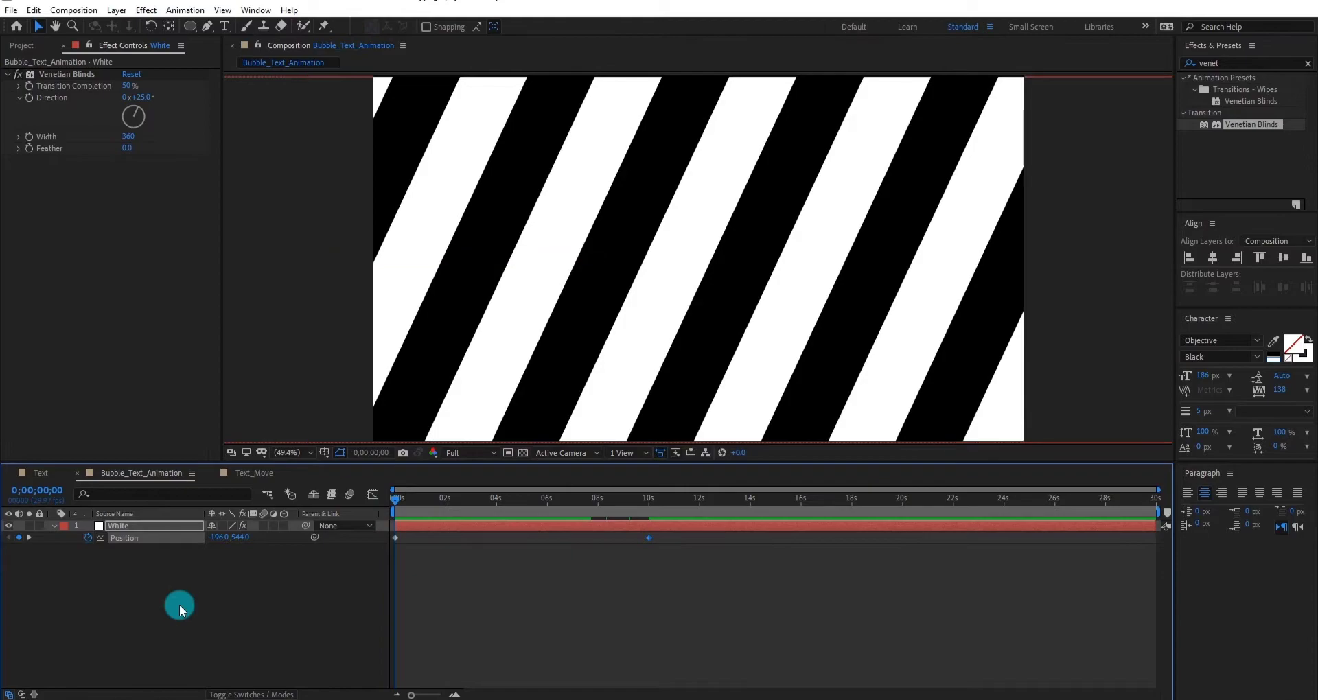
- Add a new adjustment layer to the Bubble_Text_Animation composition
right_click(180, 604)
mouse_move(212, 451)
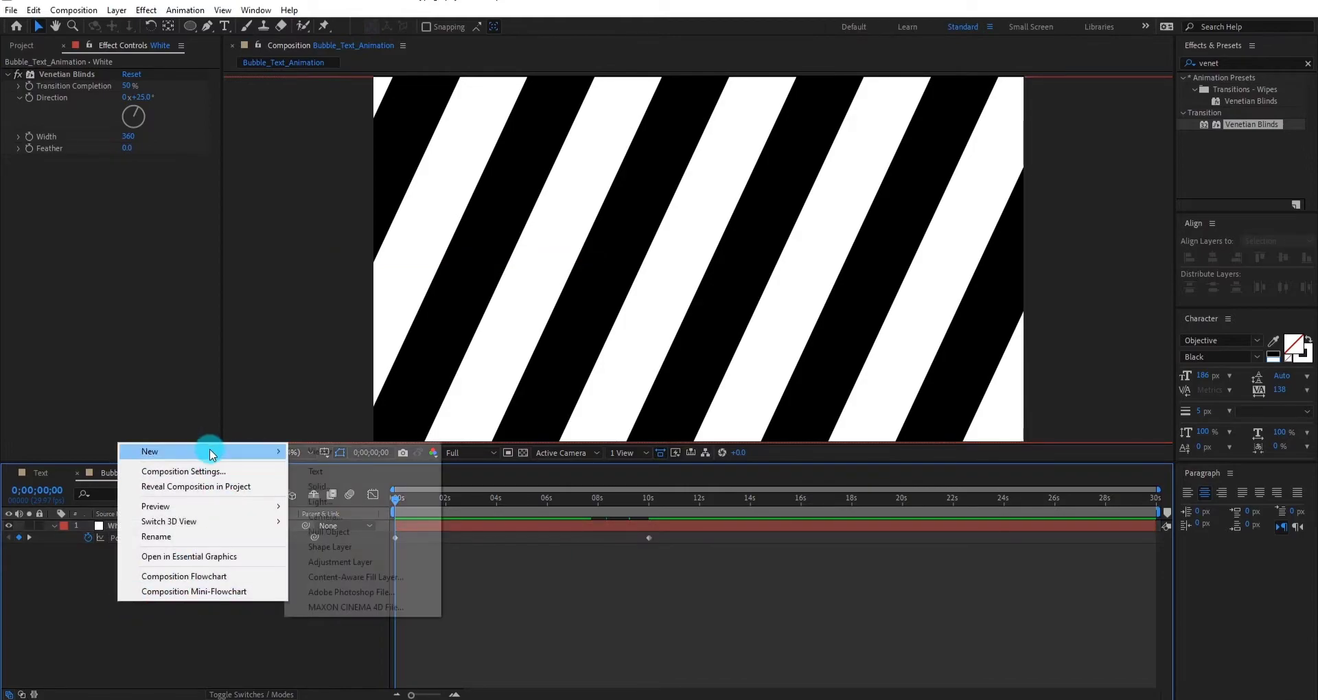
click(356, 565)
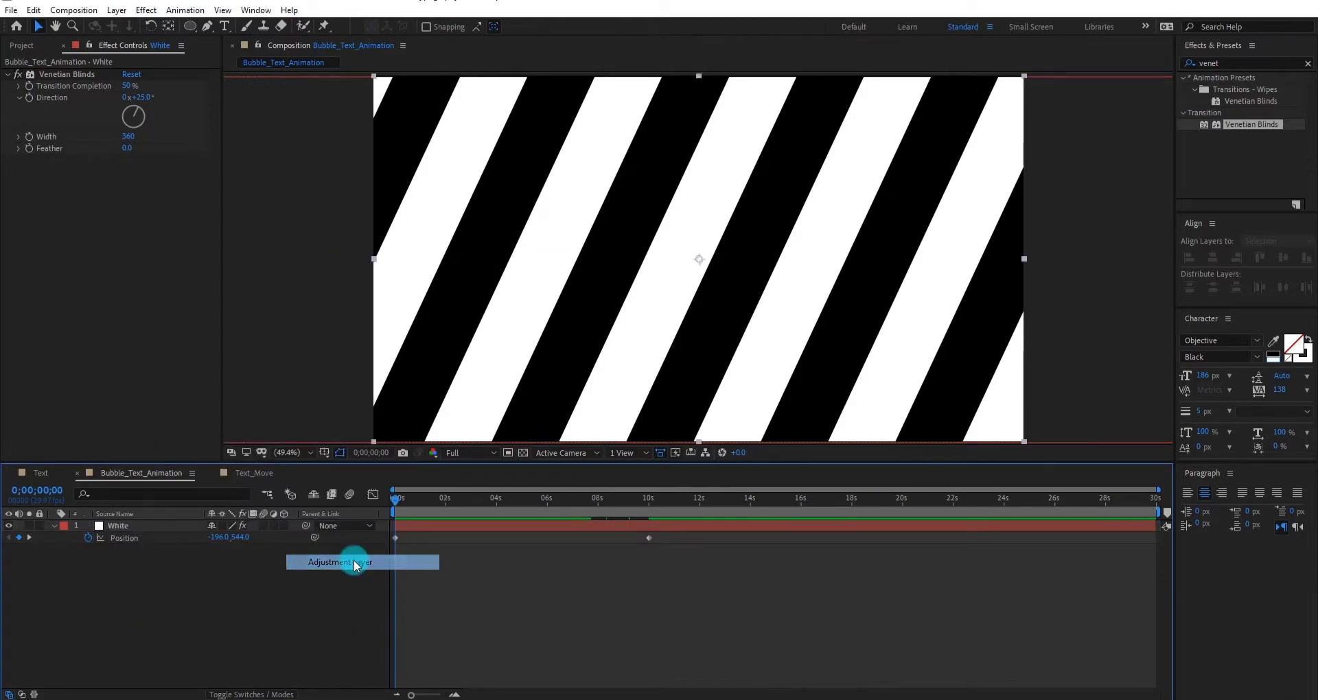
- Apply the Fast Box Blur effect to the adjustment layer and set its blur radius to 60
click(1243, 64)
text(fast)
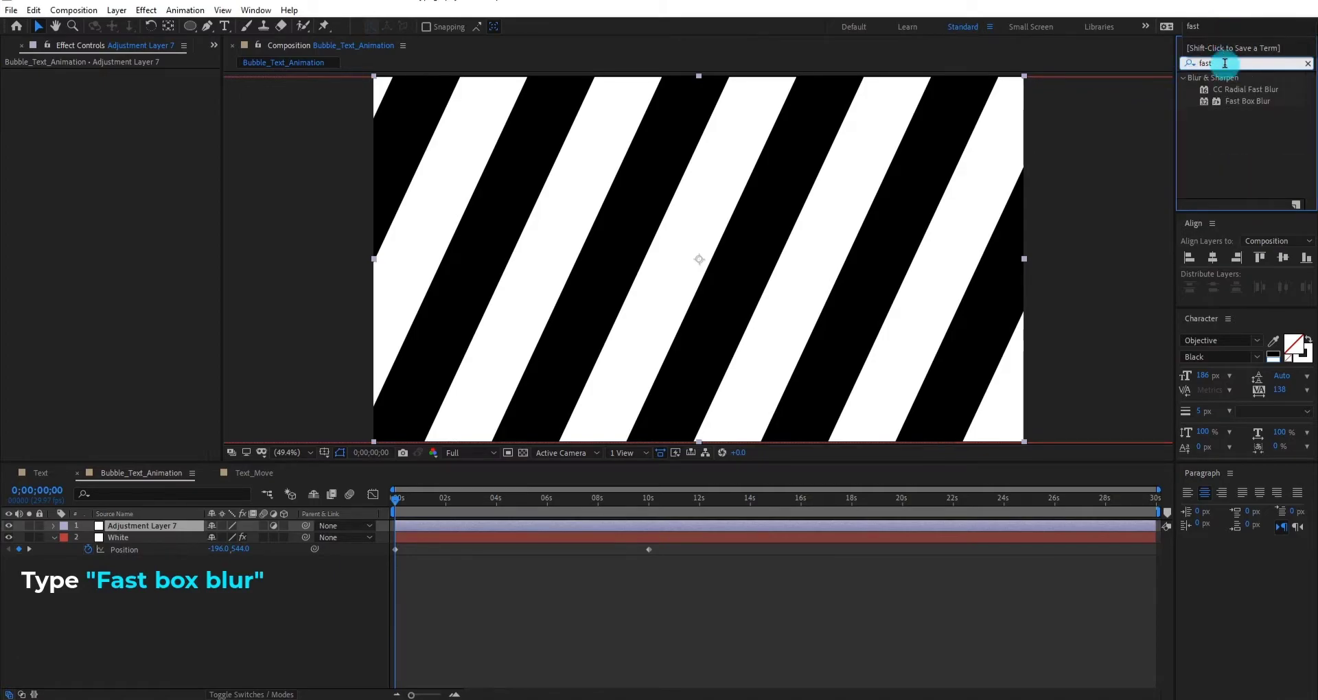
double_click(1246, 101)
drag(125, 86, 168, 91)
click(187, 592)
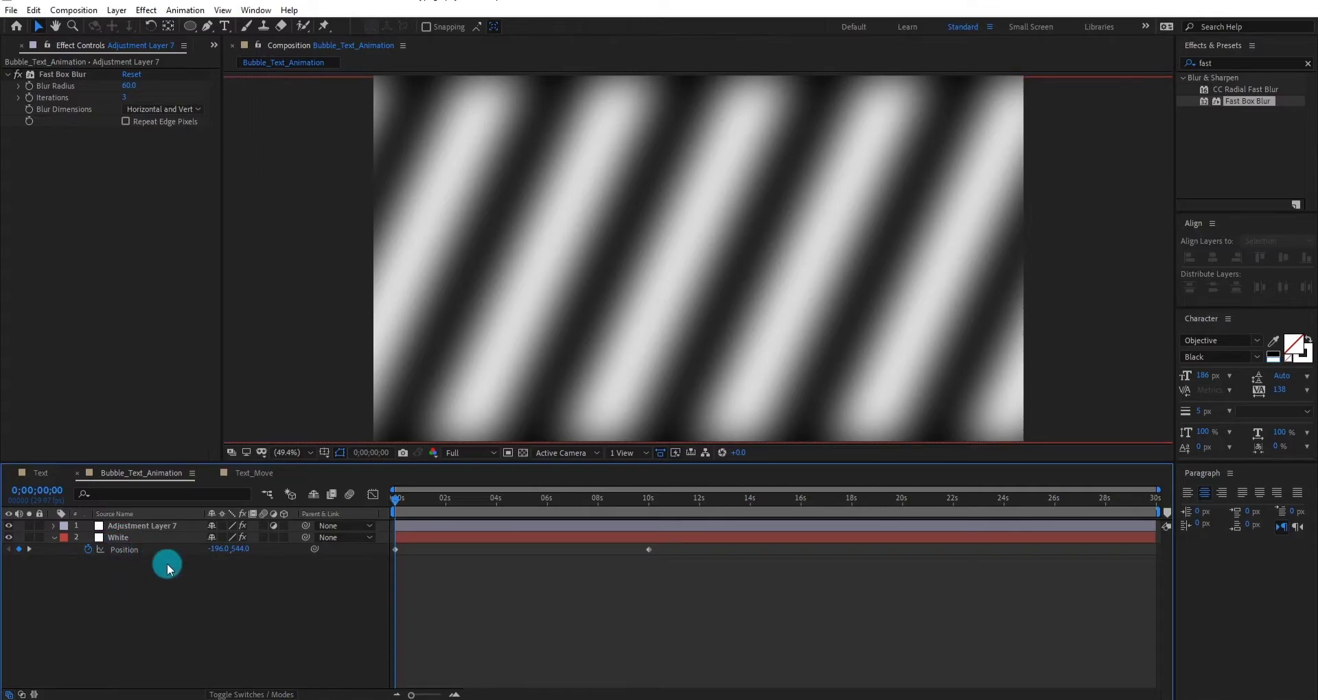
- Precompose the adjustment layer and the White layer together into a composition named Waves_
key(ctrl+shift+c)
click(147, 537)
shift+click(154, 525)
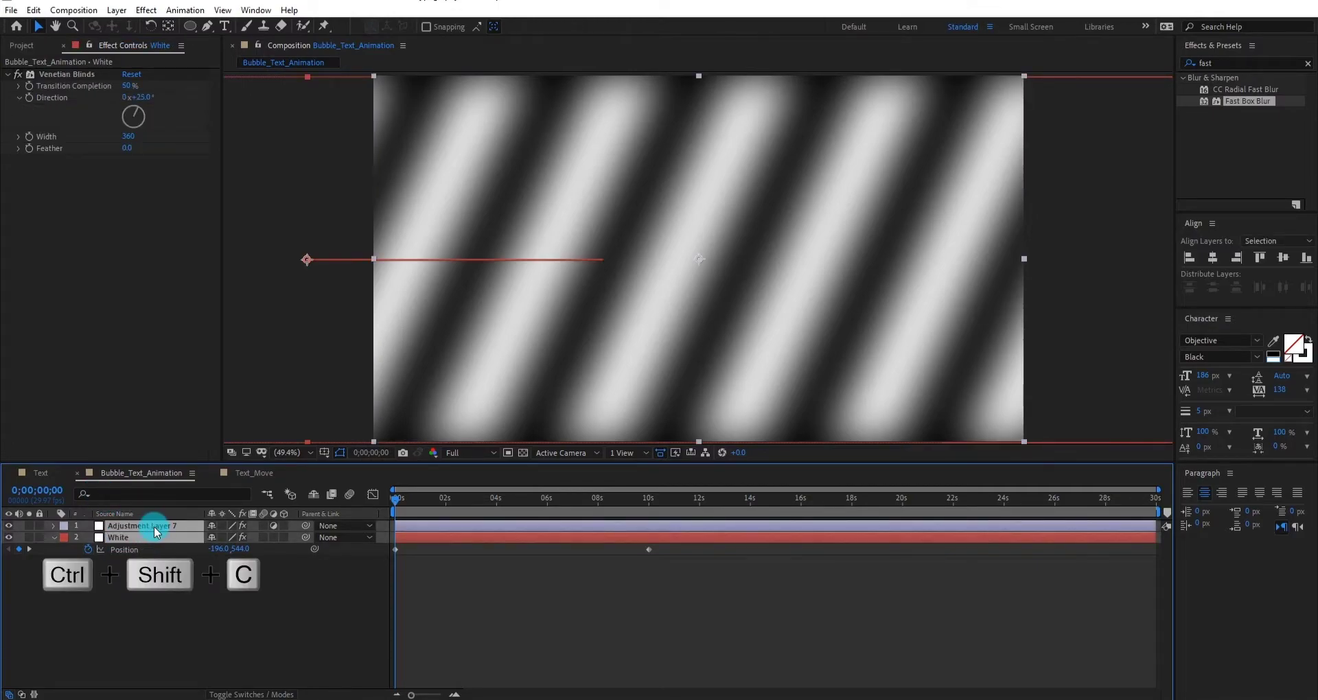
key(ctrl+shift+c)
key(Return)
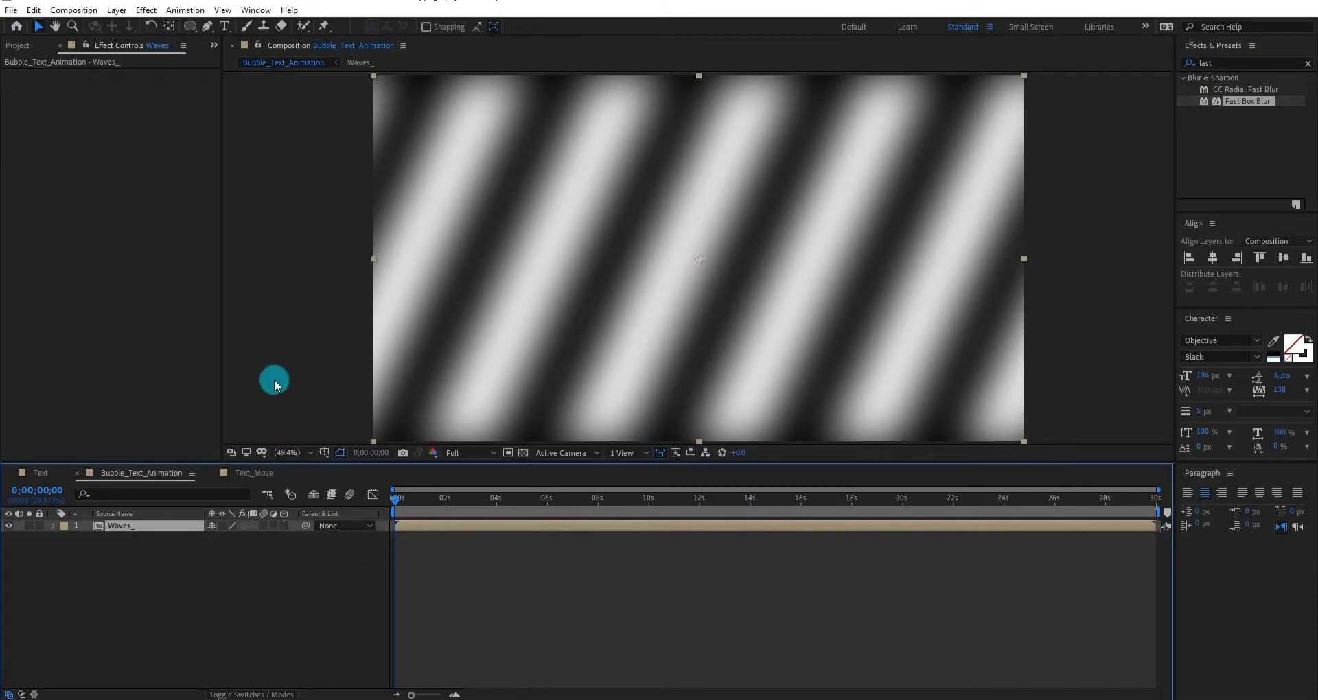
- Place the Text_Move composition above the Waves_ layer and apply the Displacement Map effect to it
key(ctrl+0)
drag(56, 228, 92, 531)
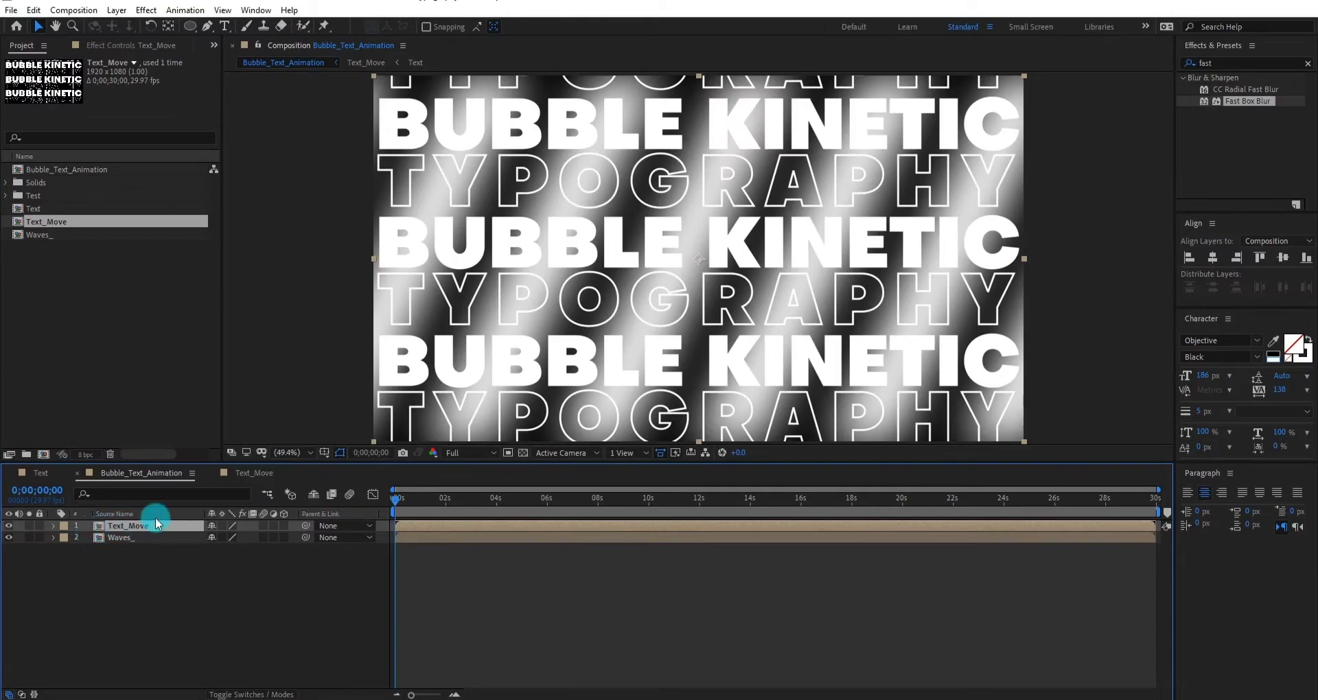
click(1208, 62)
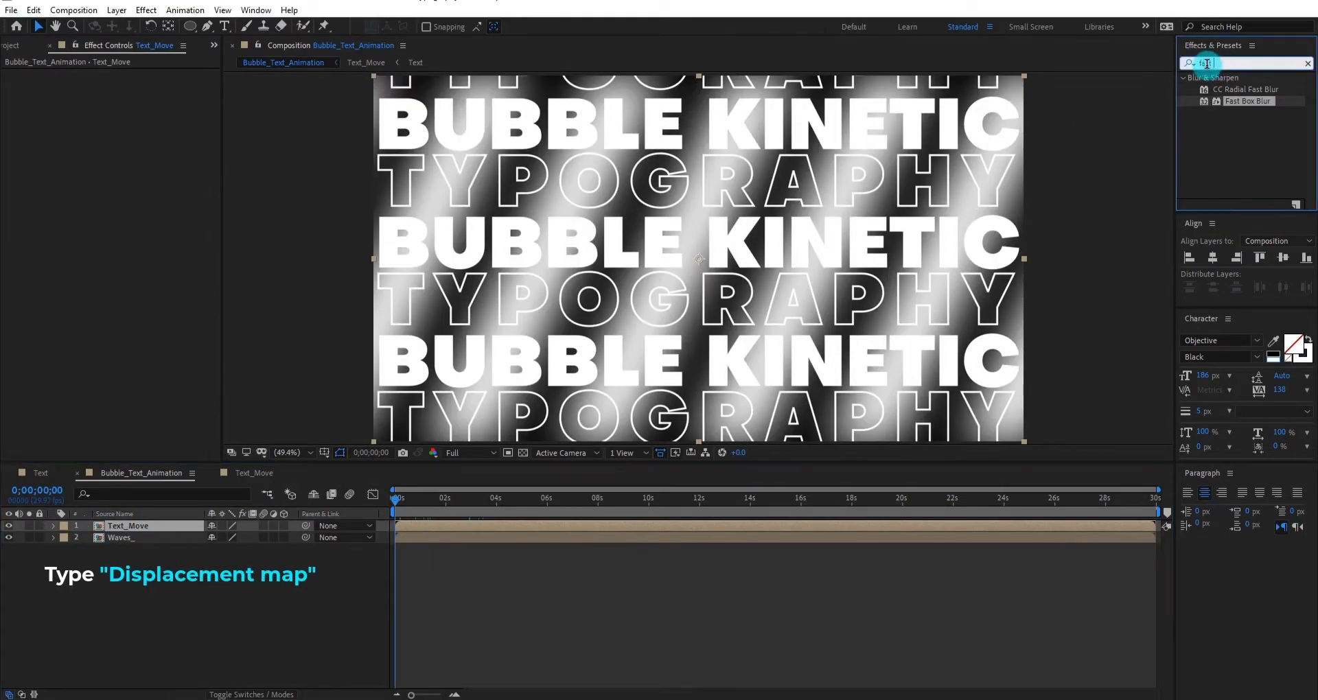
text(displacem)
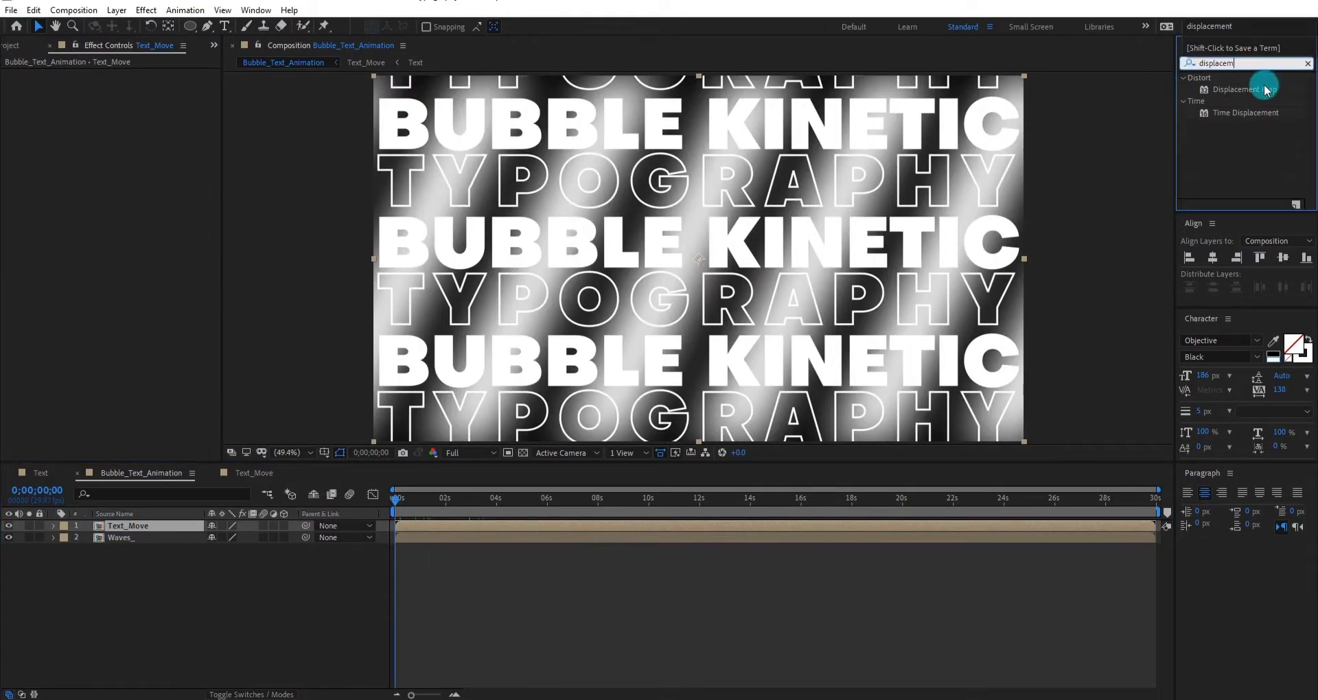
double_click(1267, 90)
- Use Waves_ as the displacement map layer and hide the Waves_ layer in the composition
click(142, 85)
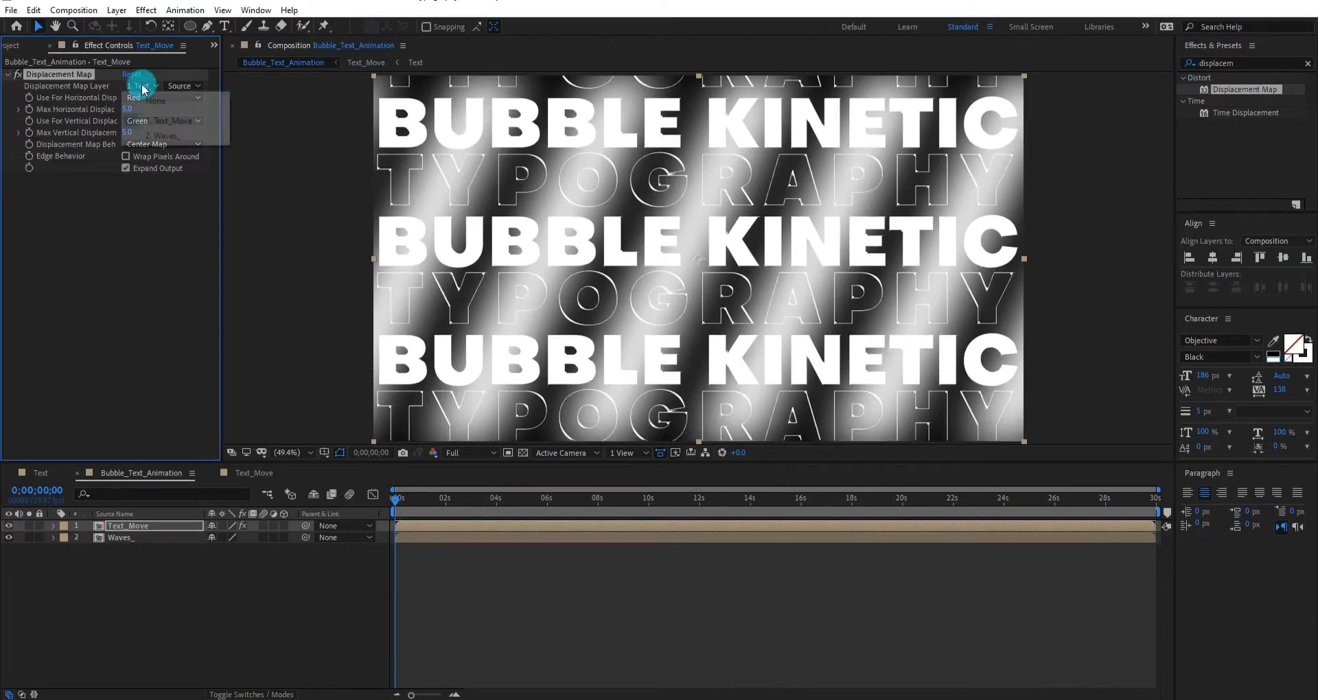
click(143, 136)
click(8, 538)
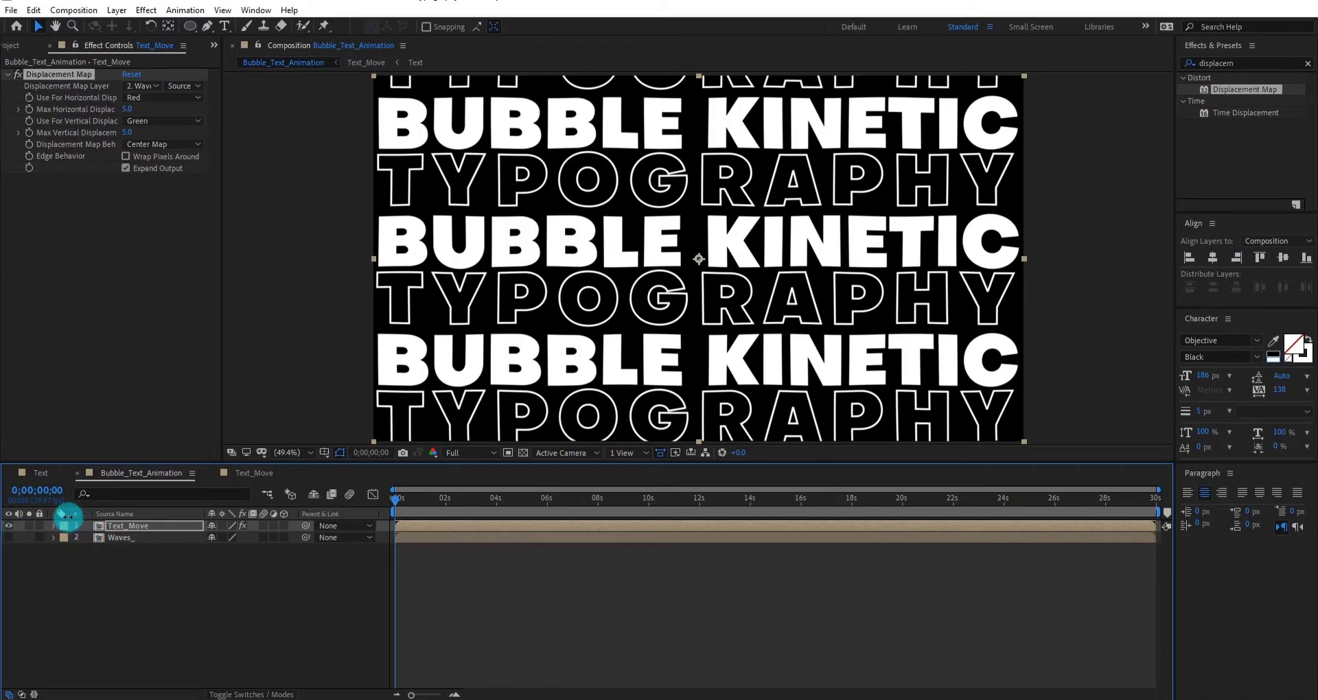
- Set the Displacement Map's max horizontal displacement to 0 and max vertical displacement to 30
drag(130, 110, 133, 109)
click(130, 109)
text(0)
key(Return)
click(127, 133)
text(30)
key(Return)
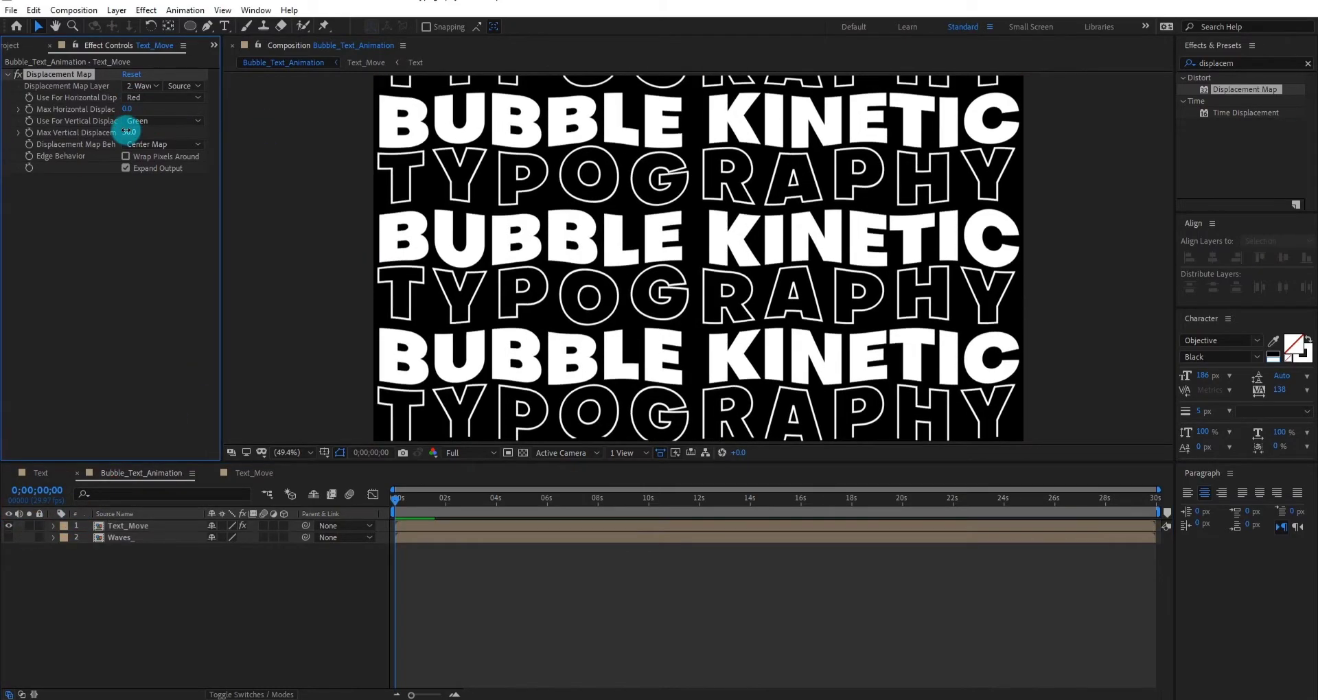
- Precompose the Text_Move and Waves_ layers together into a composition named Animation_1
click(132, 539)
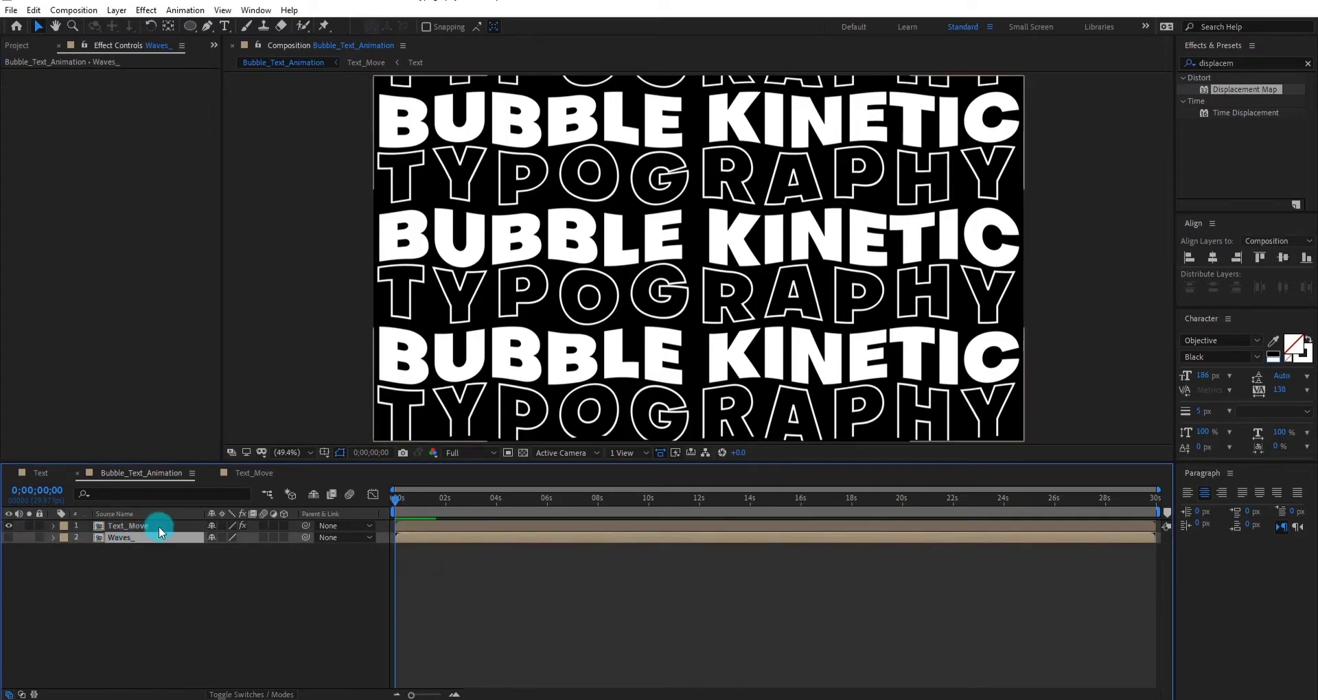
shift+click(159, 528)
key(ctrl+shift+c)
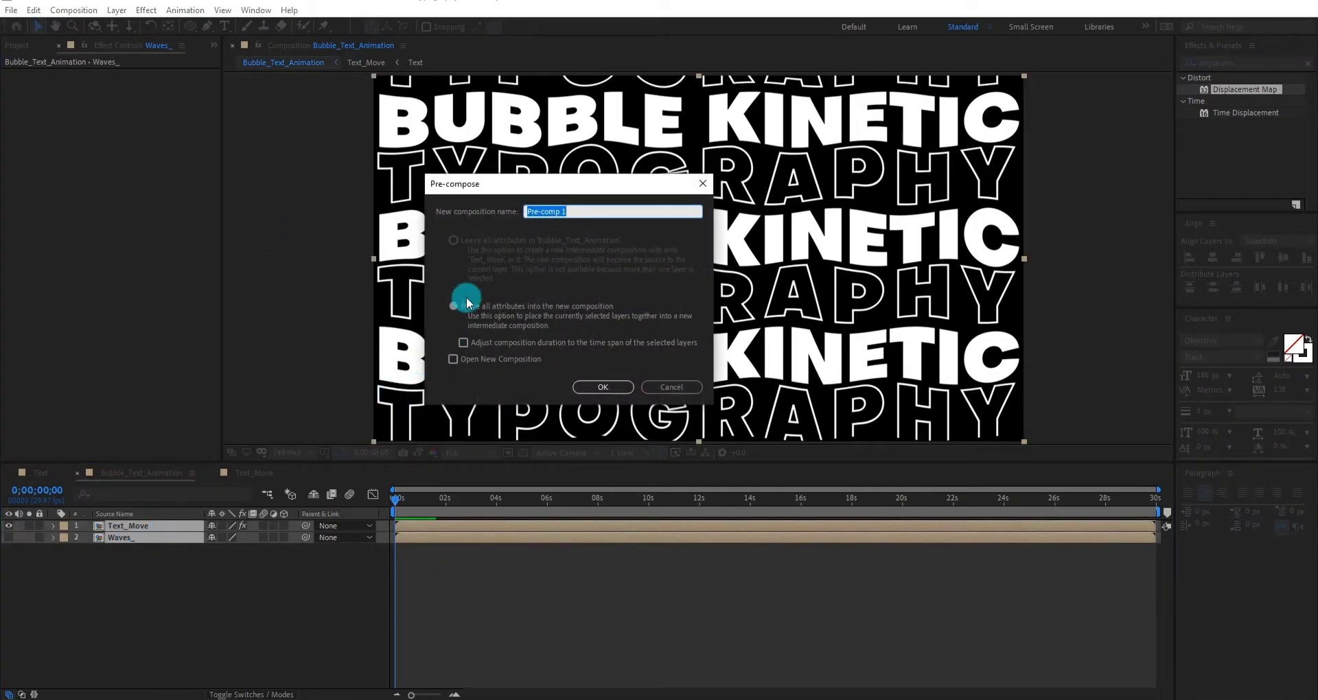
text(Animation_1)
key(Return)
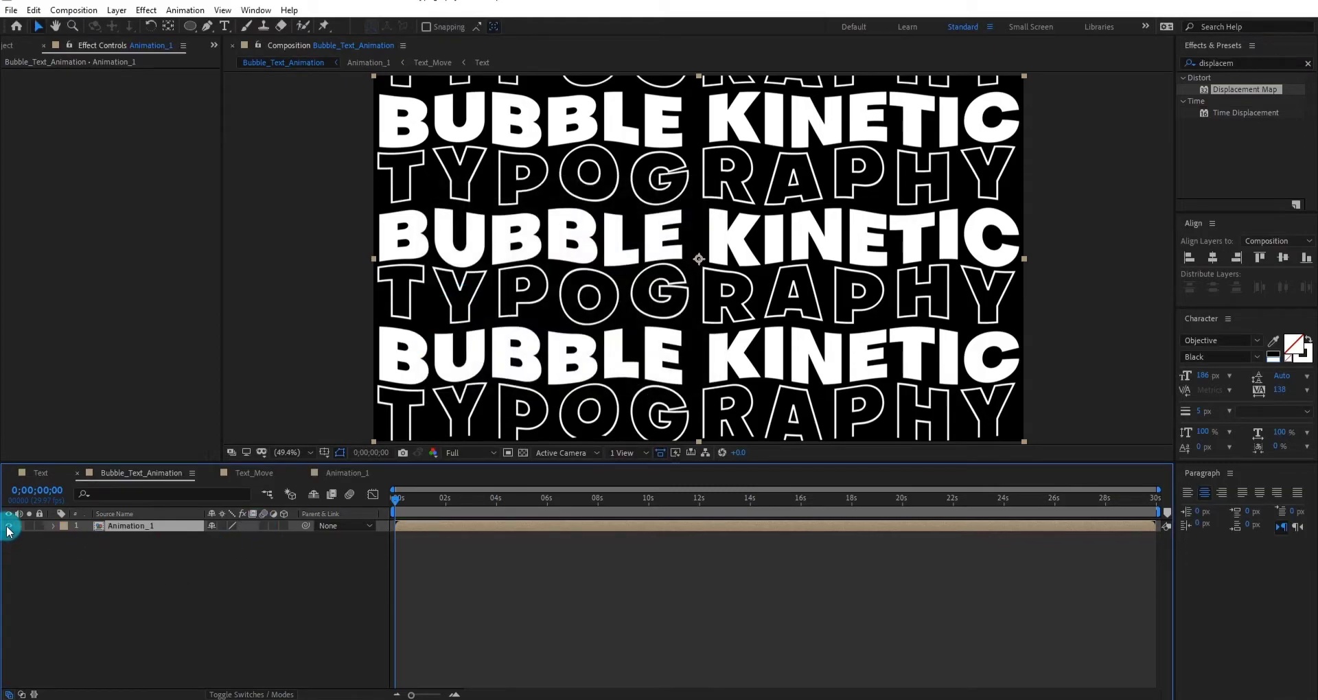
- Replace the Animation_1 layer in Bubble_Text_Animation with a fresh Text_Move layer
key(Delete)
click(27, 52)
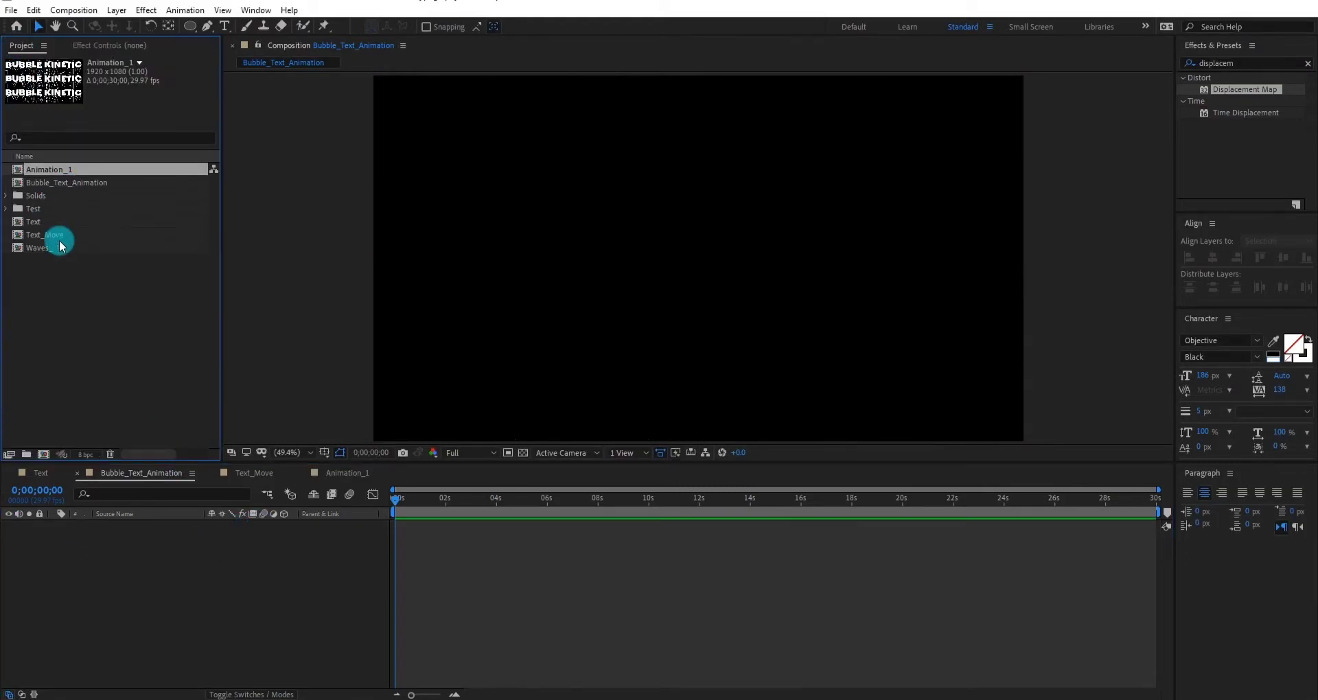
drag(49, 235, 138, 555)
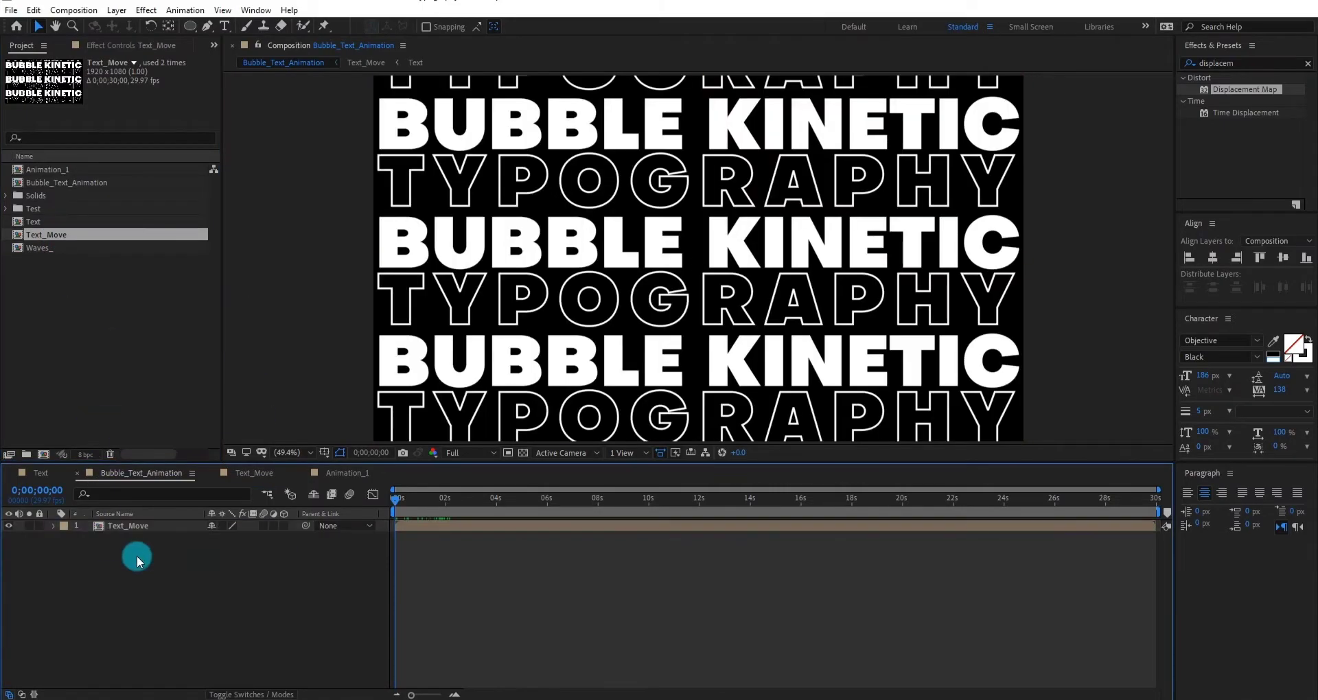
- Apply the Fill effect to the Text_Move layer and change its fill color to bright yellow
click(1229, 63)
text(fill)
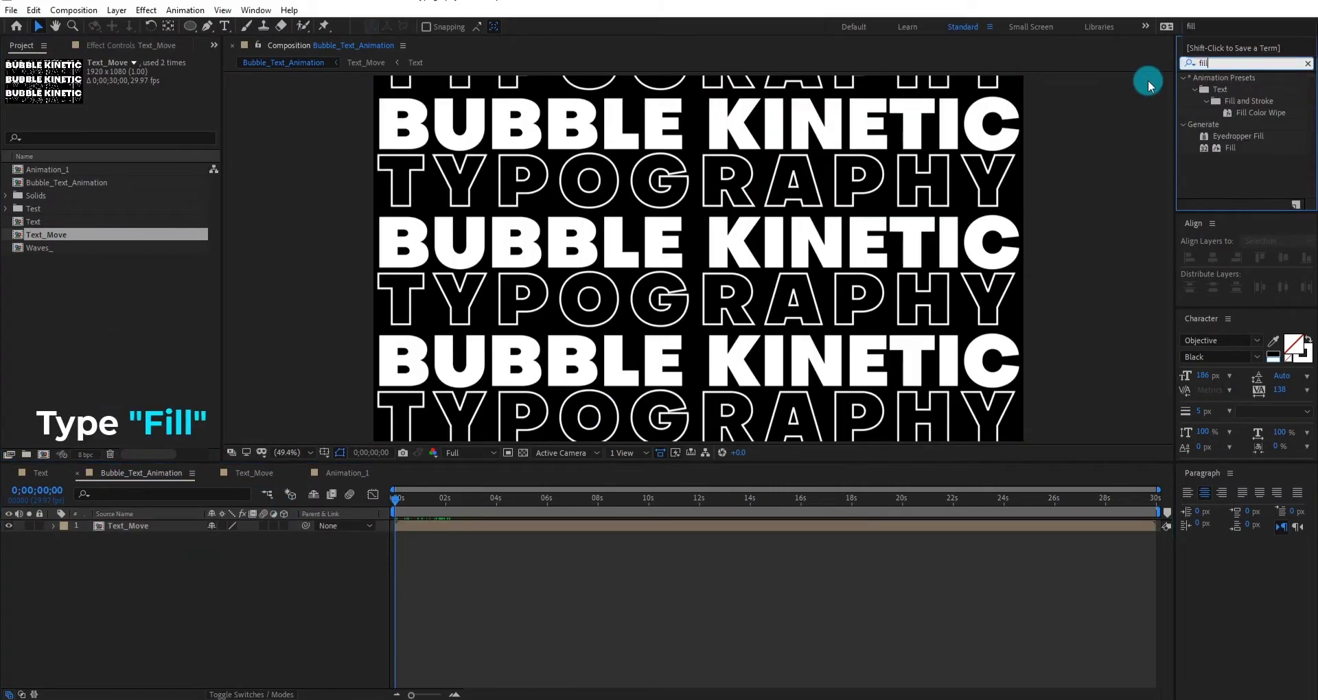
double_click(1229, 147)
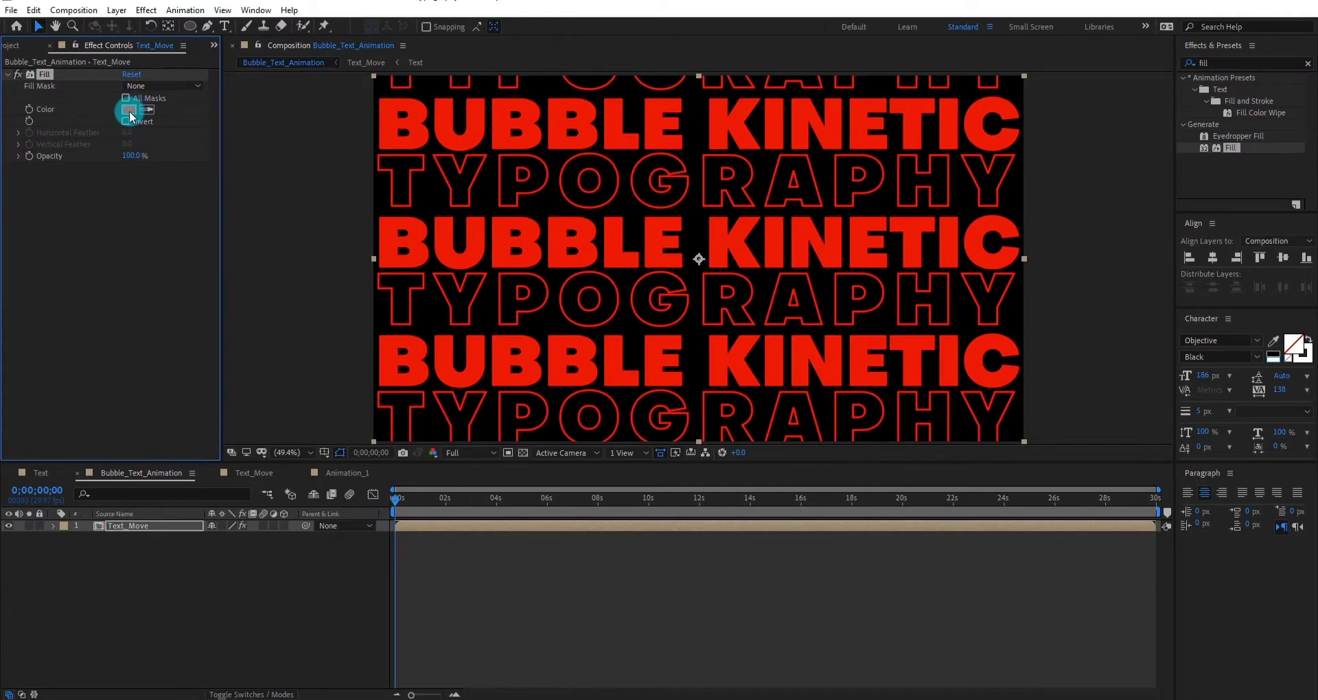
click(129, 110)
drag(682, 335, 687, 421)
click(800, 269)
click(184, 454)
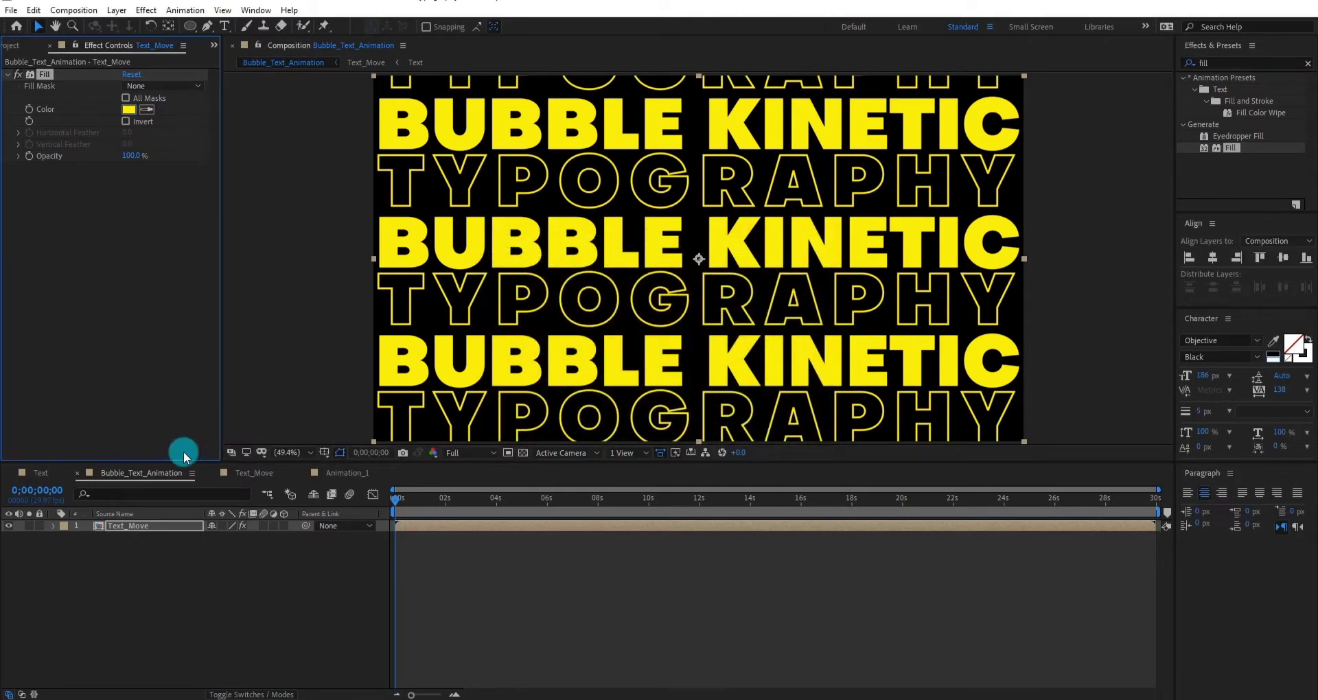
- Apply the Turbulent Displace effect to the Text_Move layer and set its size to 700
click(1198, 63)
text(tur)
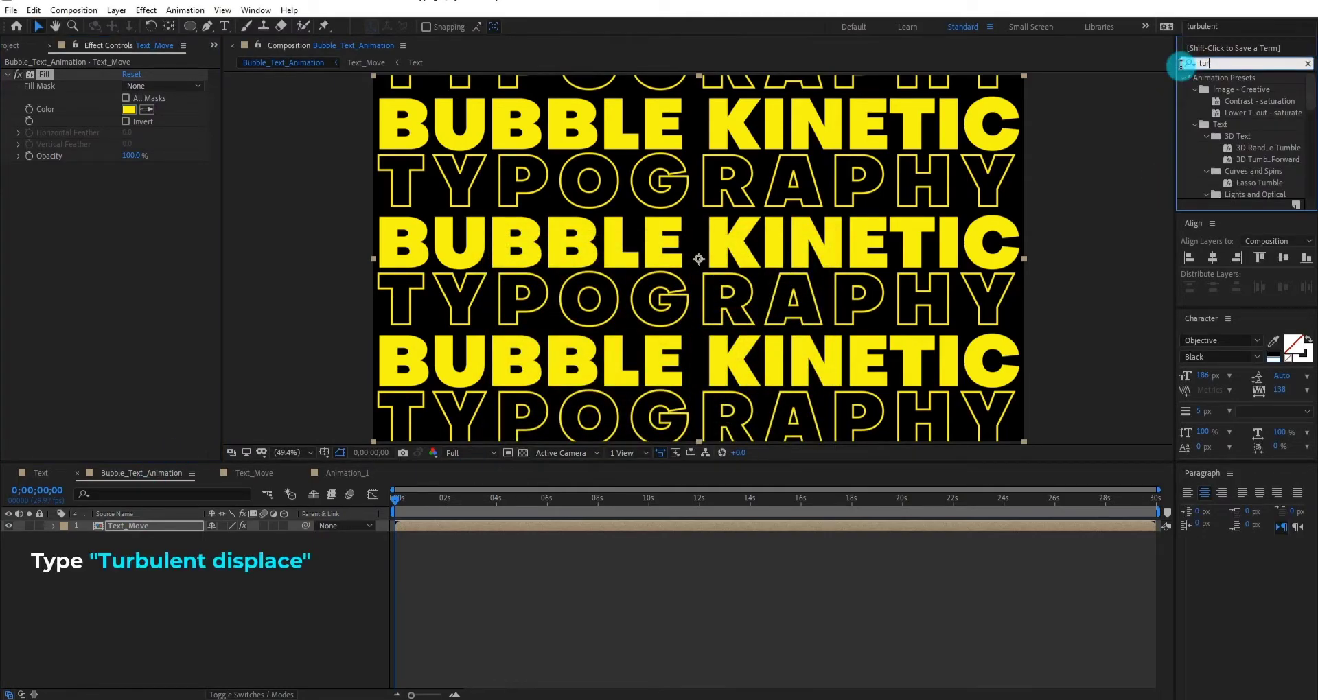
text(bu)
double_click(1265, 90)
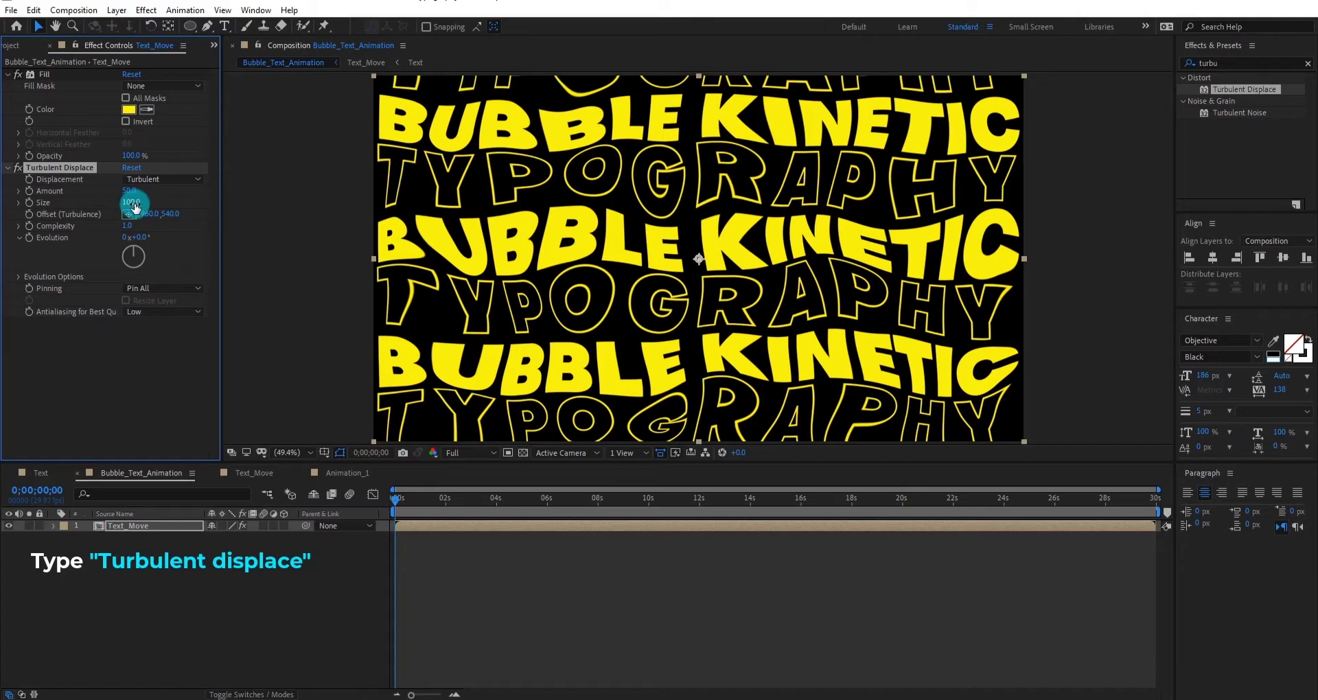
mouse_move(130, 190)
mouse_down()
mouse_move(98, 199)
mouse_move(137, 206)
mouse_up()
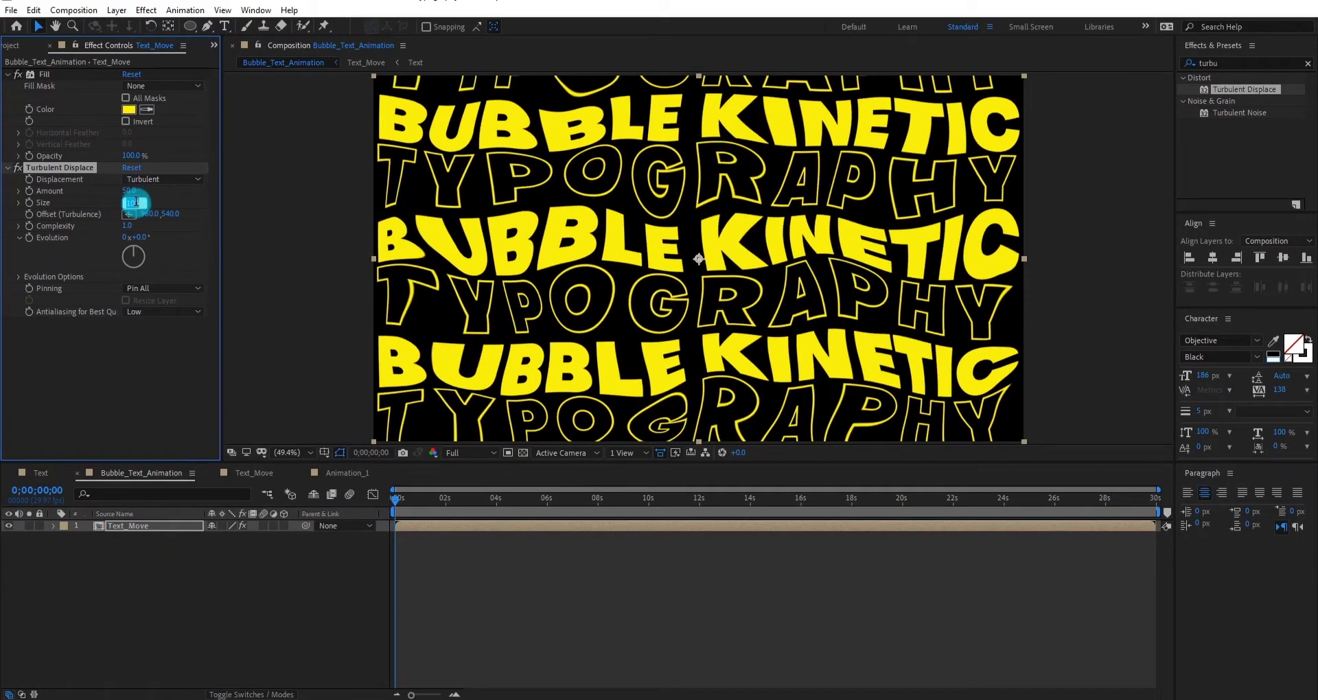
text(700)
key(Return)
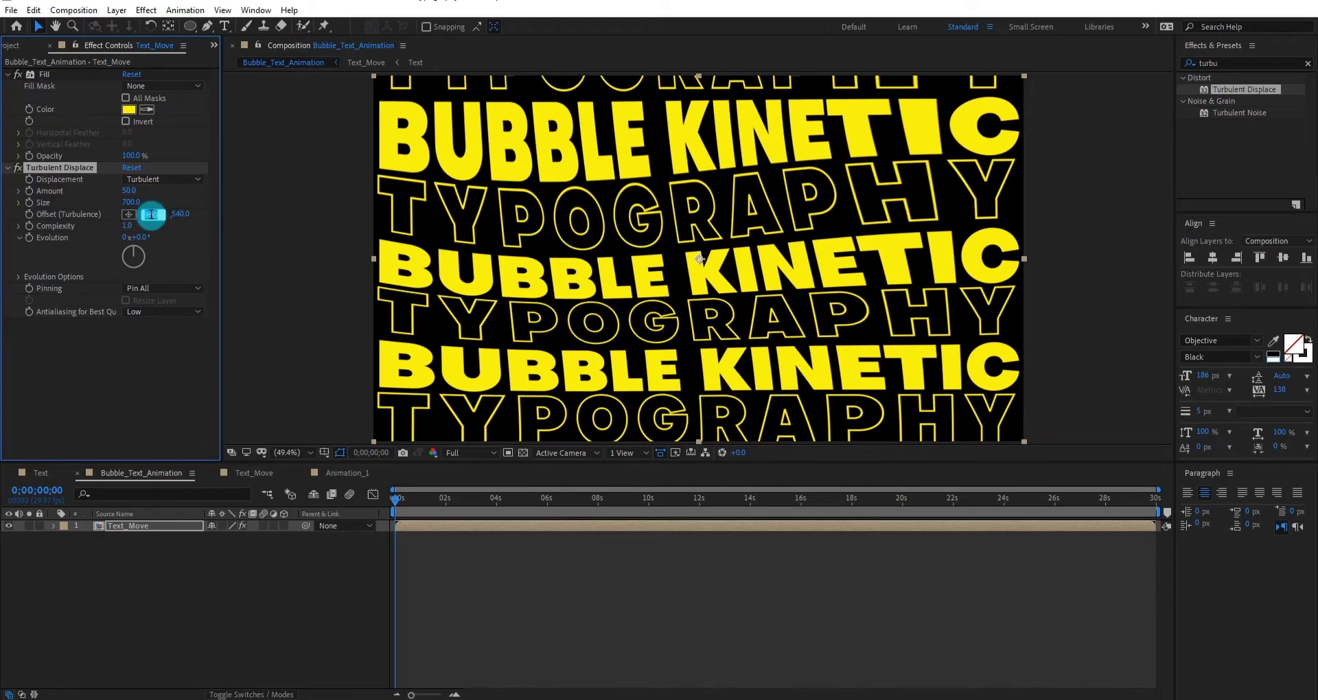
- Set the Turbulent Displace offset to 450, 1942
text(450)
key(Return)
drag(170, 214, 179, 213)
click(243, 556)
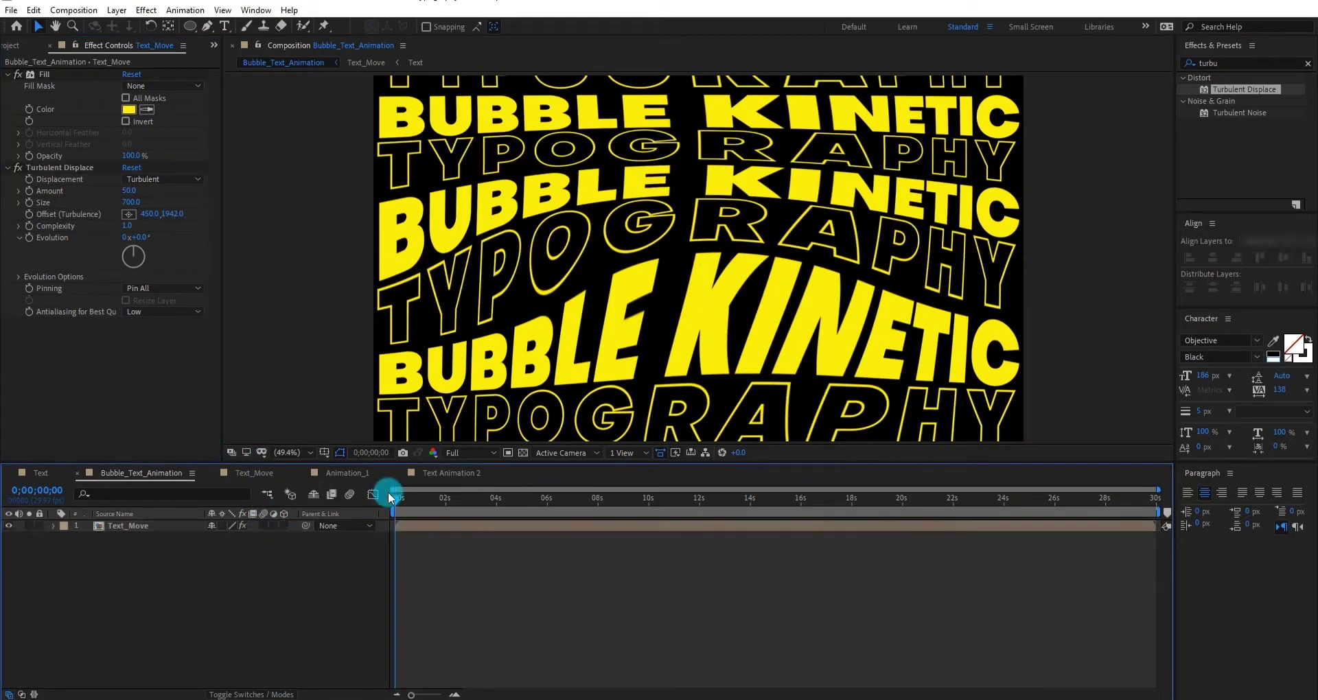
- Precompose the Text_Move layer with all its attributes into a composition named Animation_2
mouse_move(398, 497)
mouse_down()
mouse_move(557, 512)
mouse_move(397, 514)
mouse_up()
key(ctrl+shift+c)
click(412, 526)
key(ctrl+shift+c)
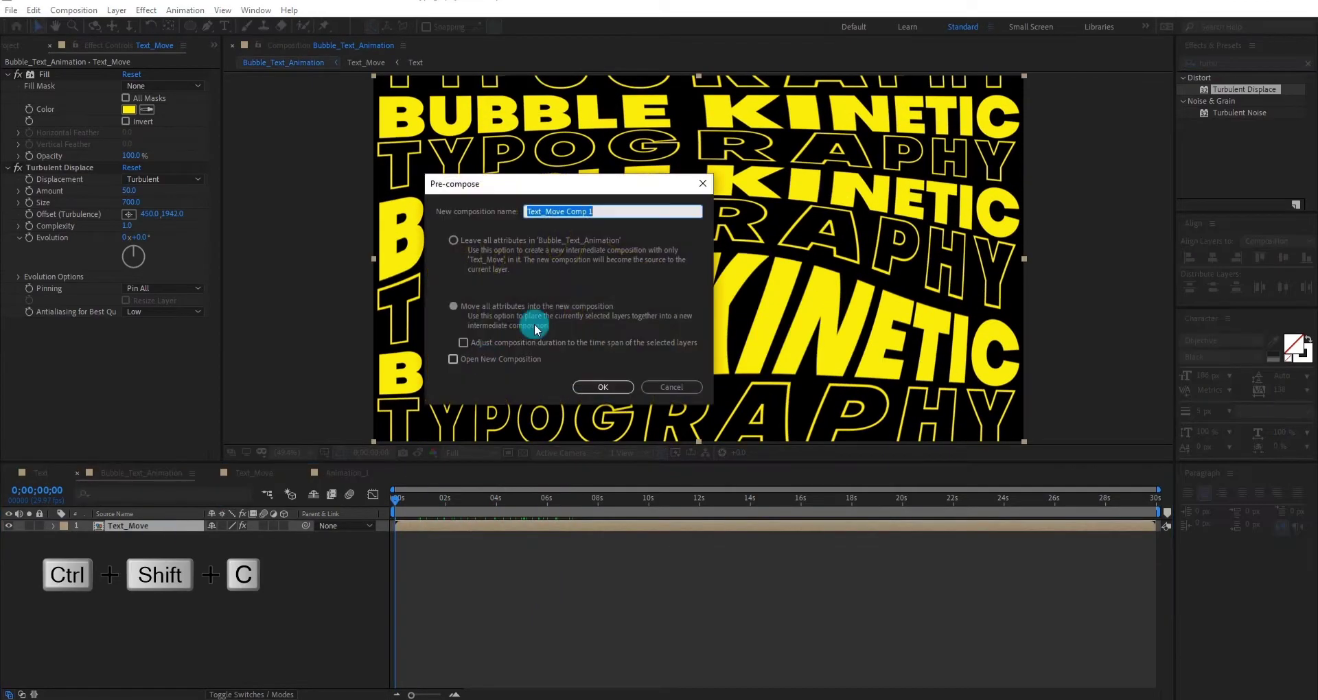
text(Text)
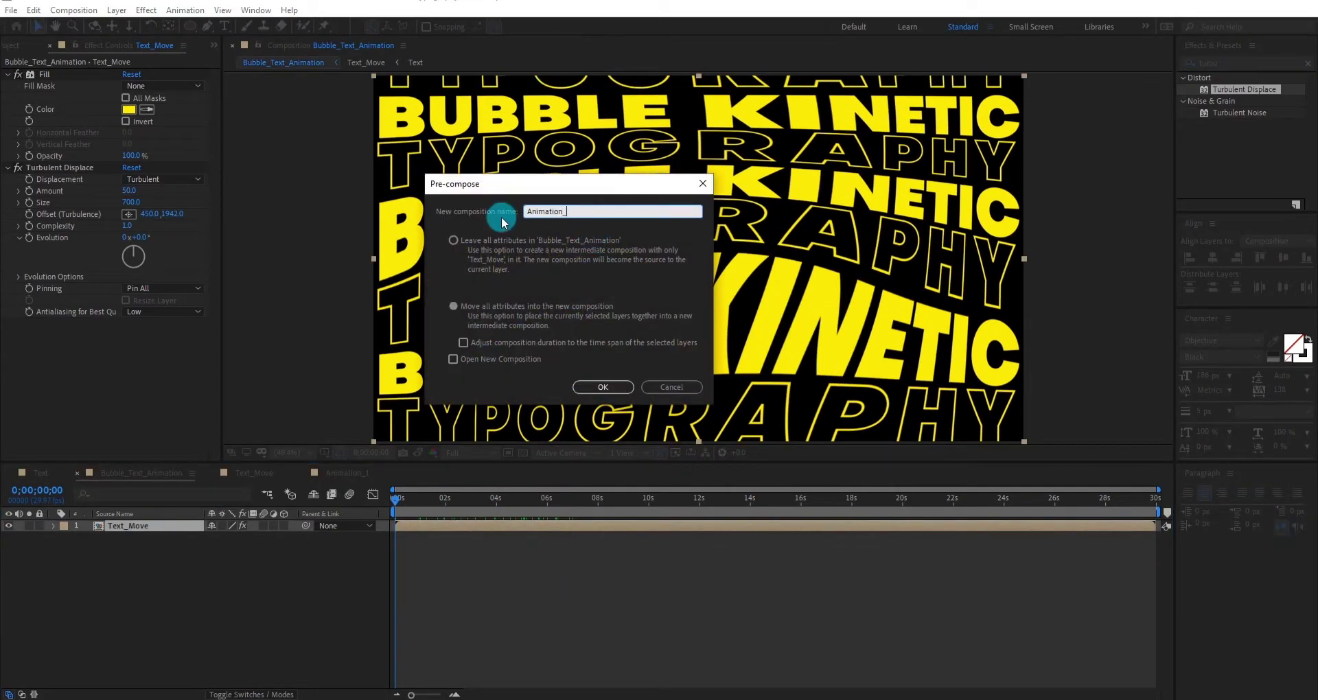
text(_2)
key(Return)
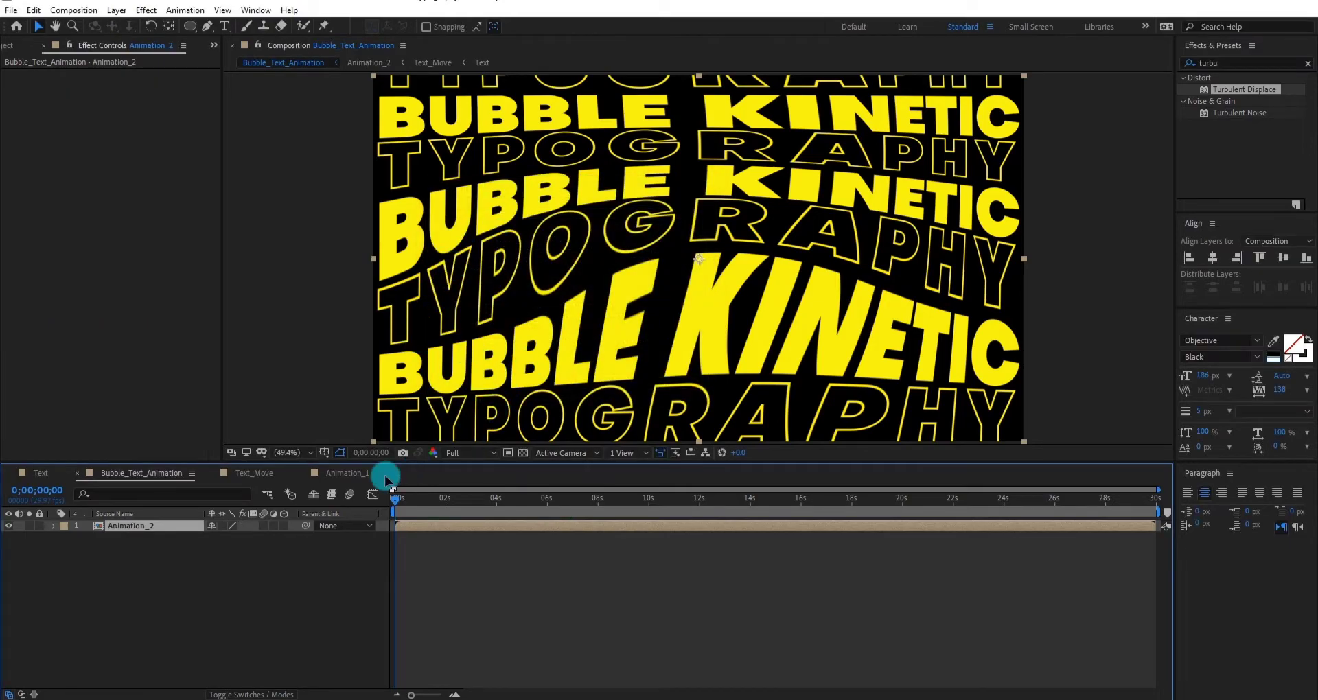
- Hide the Animation_2 layer and draw a red circle in the upper right part of the frame
click(8, 526)
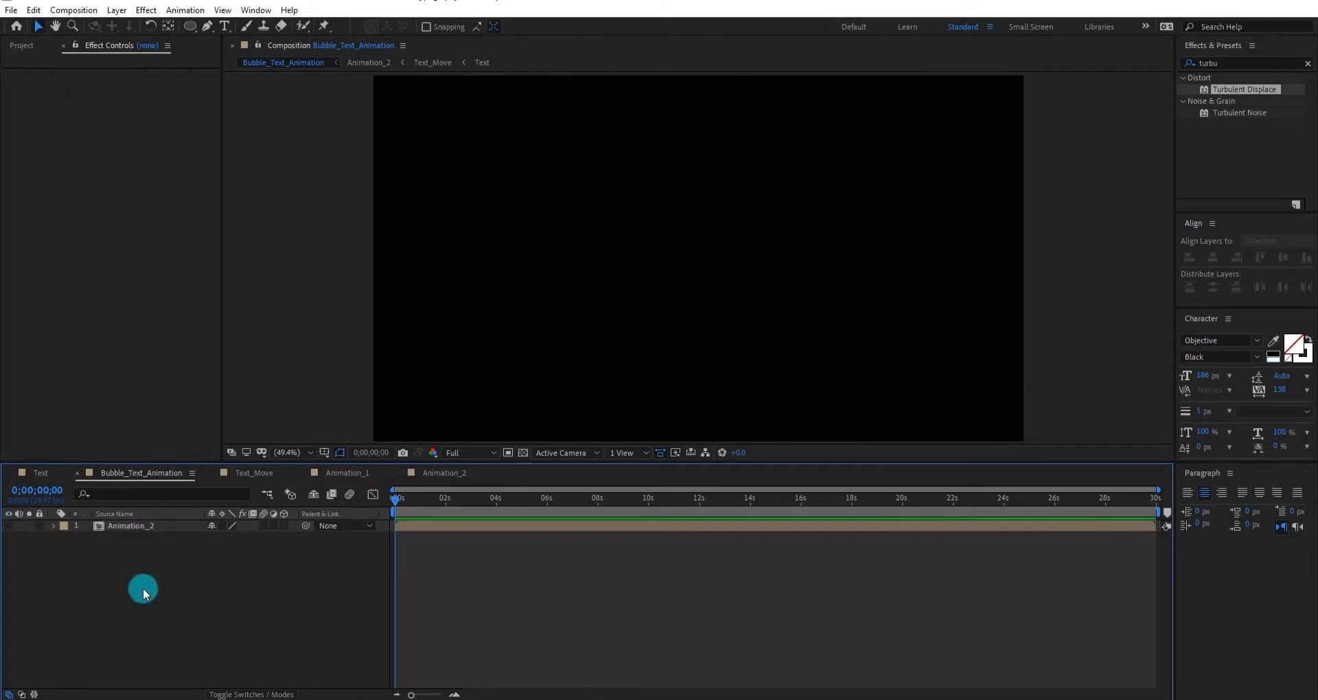
click(190, 26)
drag(754, 84, 940, 219)
key(v)
- Keyframe the circle layer's position at 0 seconds and raise it out of the frame to 1099.8, 68.8
click(147, 526)
key(p)
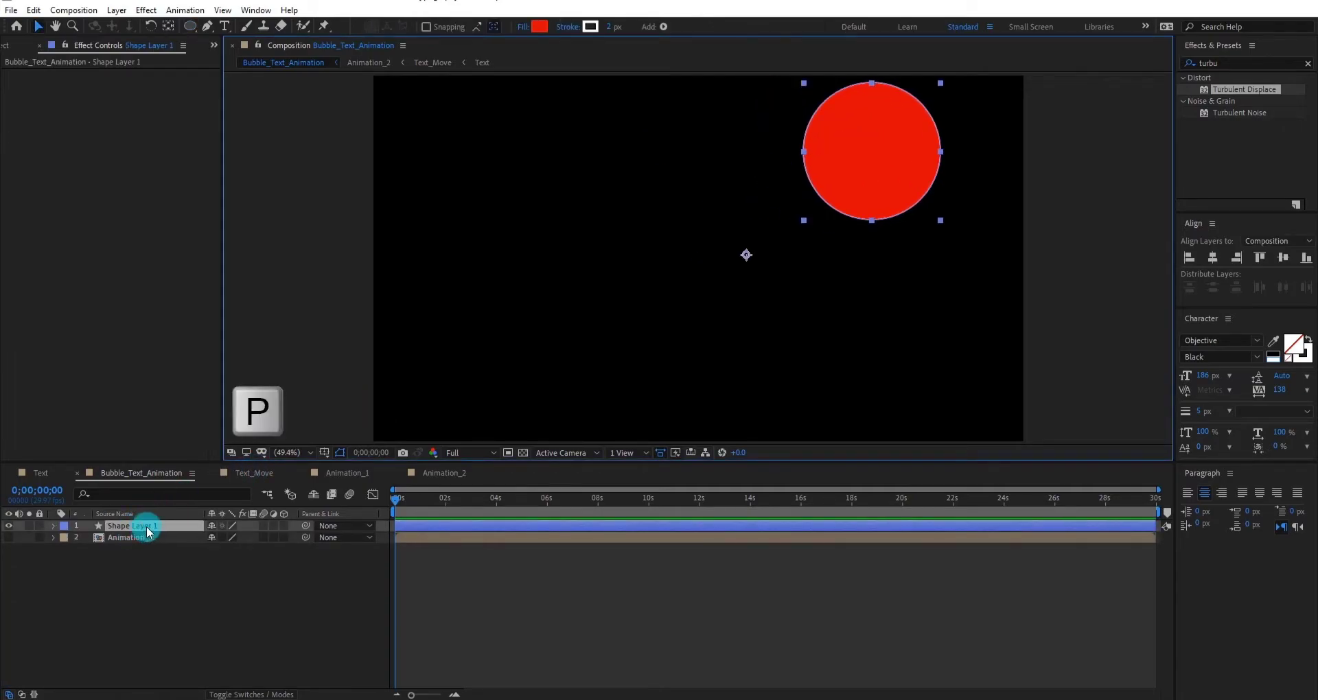
click(88, 538)
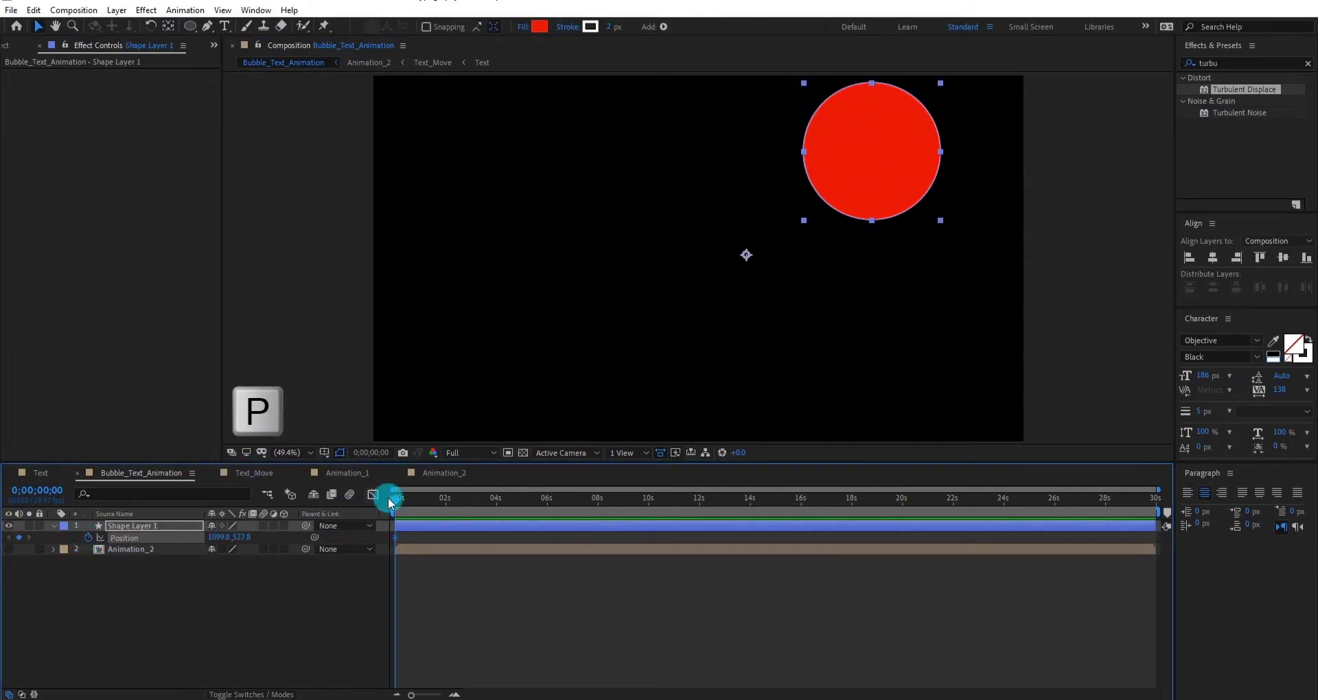
drag(398, 504, 571, 514)
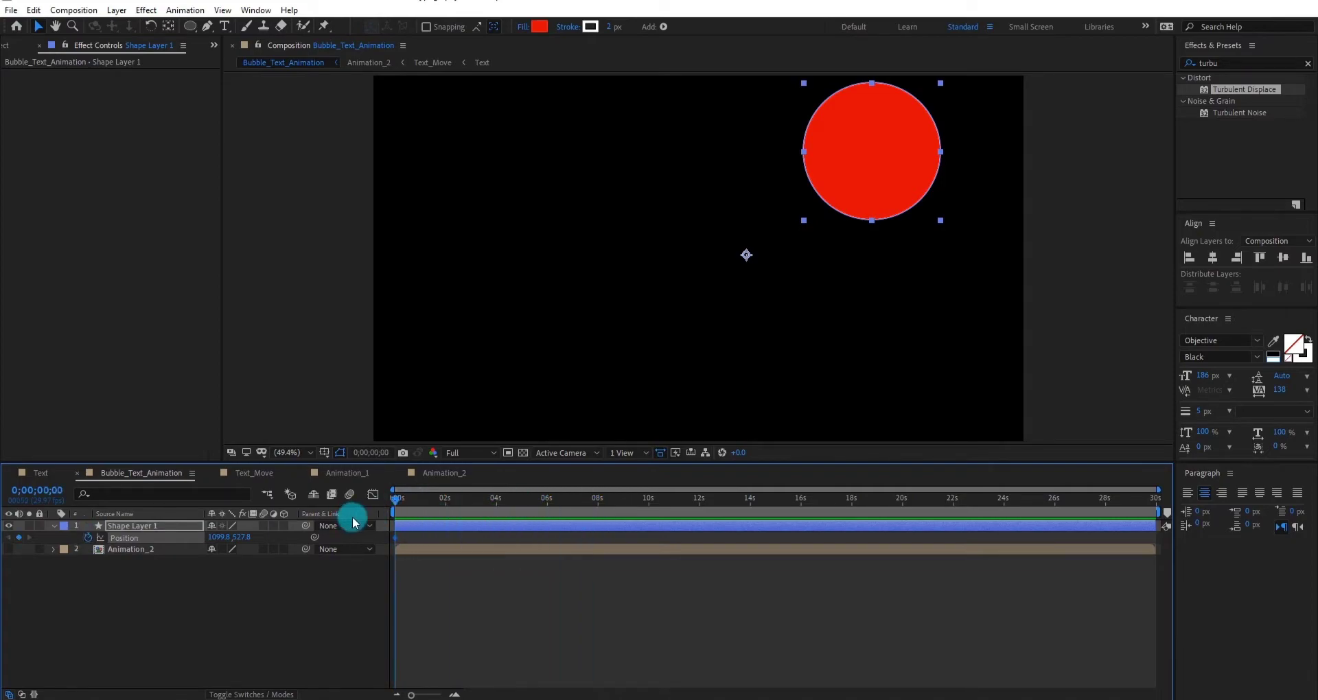
mouse_move(248, 543)
mouse_down()
mouse_move(171, 526)
mouse_move(260, 546)
mouse_move(235, 538)
mouse_move(247, 538)
mouse_up()
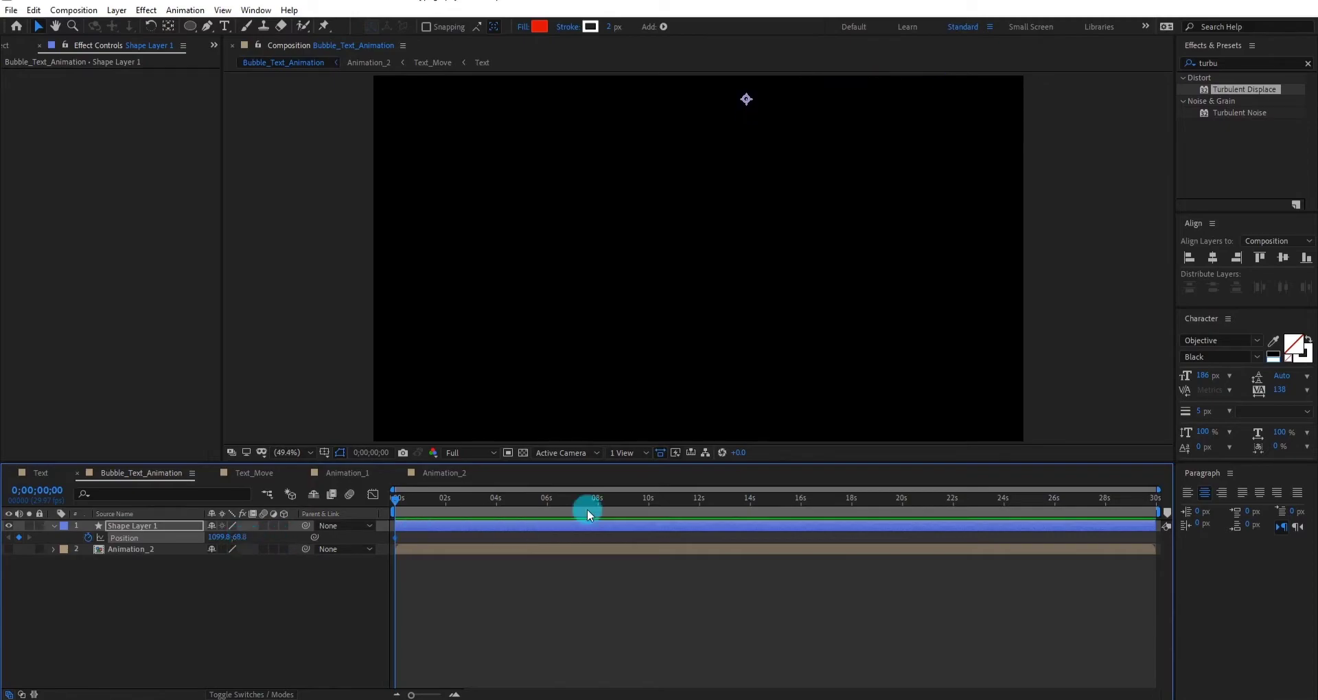
- Add a position keyframe at 6 seconds that moves the circle below the frame to 1099.8, 1596.8
click(548, 505)
drag(233, 544, 1197, 624)
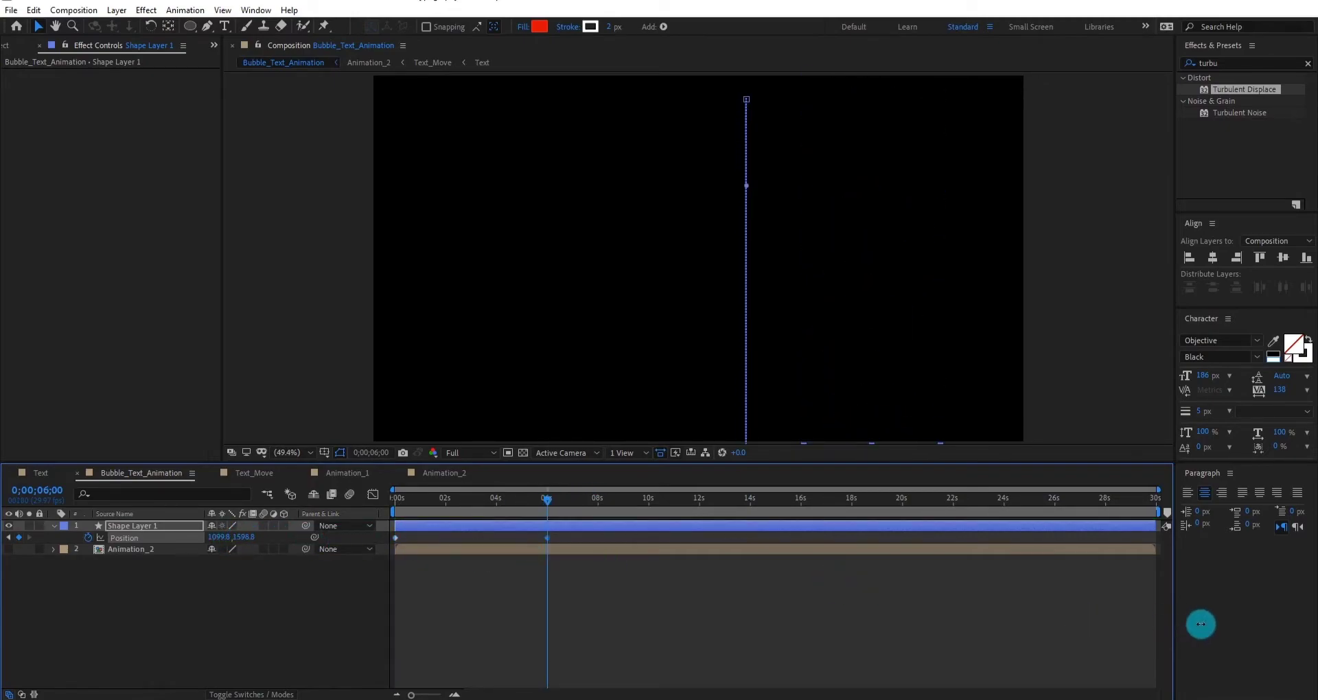
click(548, 511)
- Loop the circle's position keyframes with the expression loopOut(type = "cycle") and play the animation from the start
drag(546, 499, 395, 503)
click(106, 546)
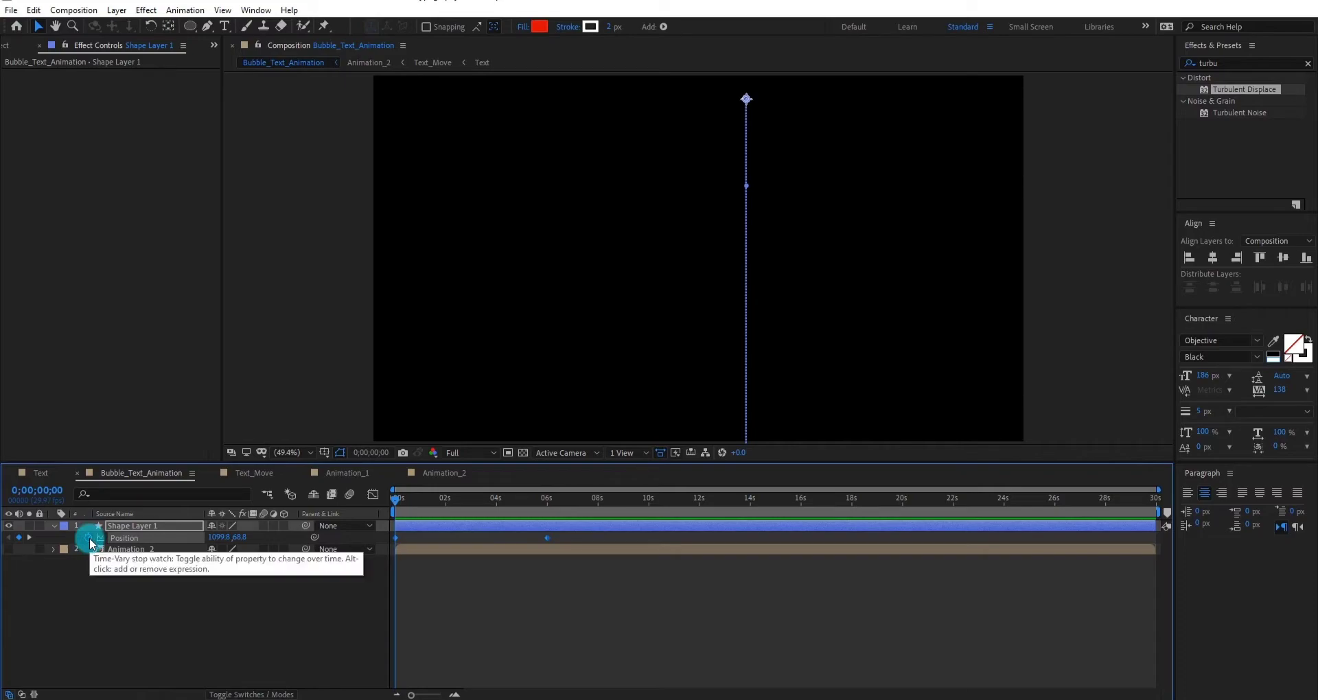
alt+click(89, 538)
text(loopOut(type = "cycle"))
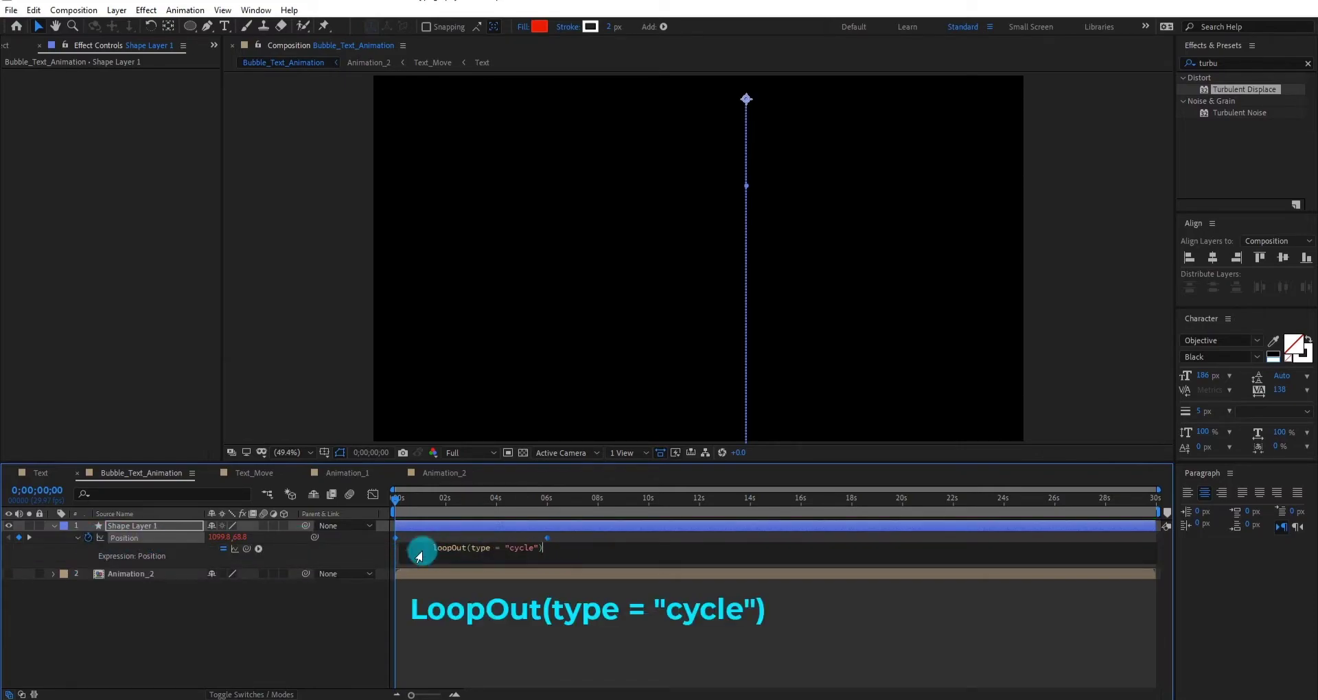
click(459, 549)
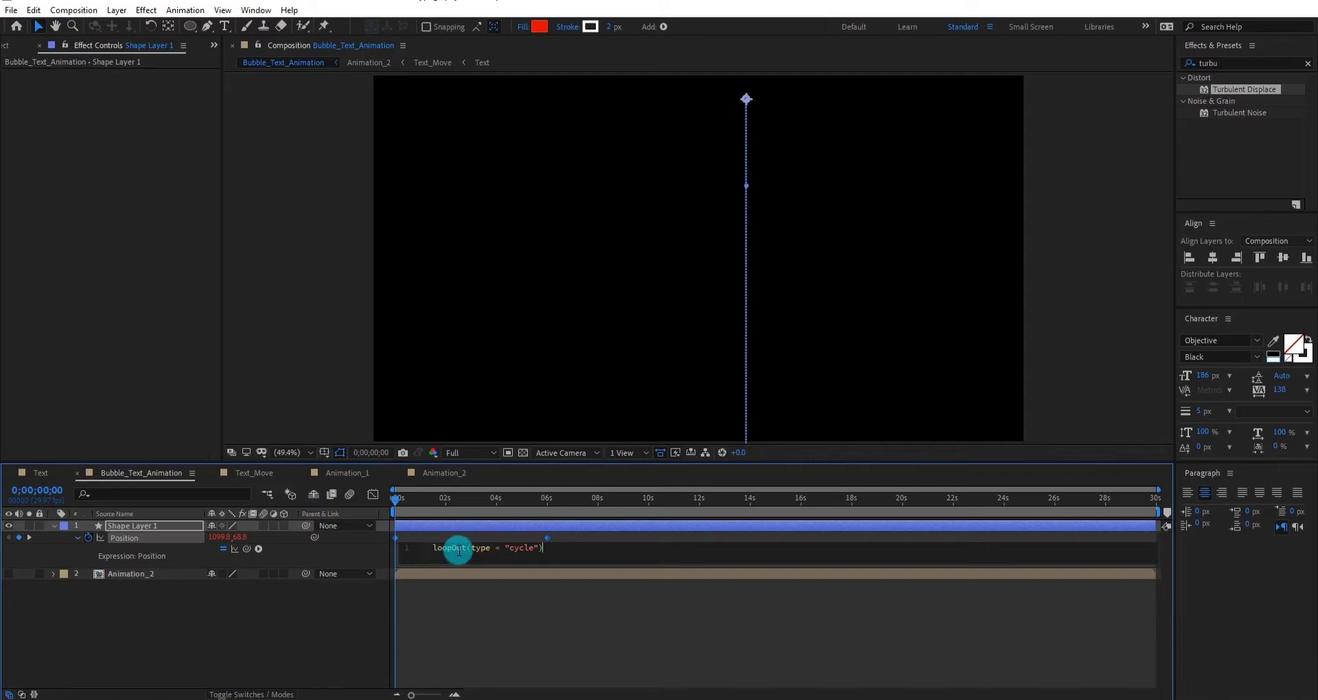
click(532, 591)
drag(397, 498, 394, 502)
key(space)
click(395, 500)
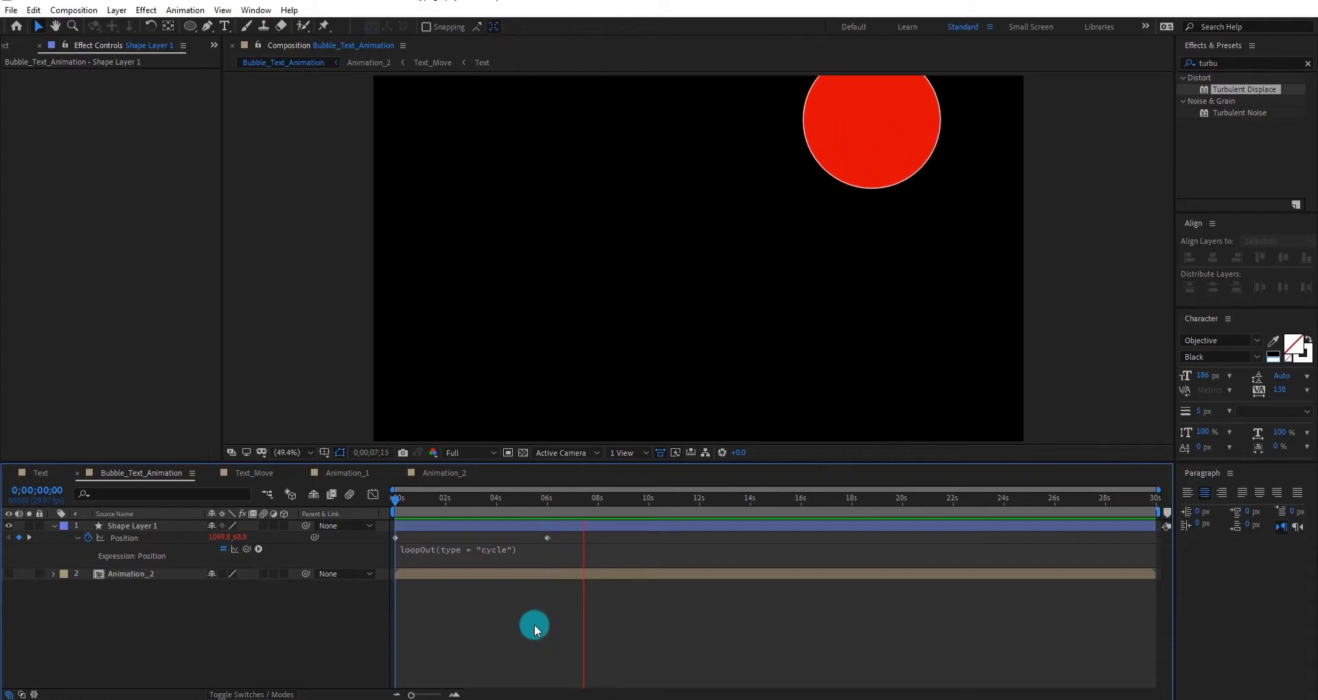
- Add three smaller red circles on separate layers and give each a looping downward position animation with staggered timing
drag(537, 504, 493, 513)
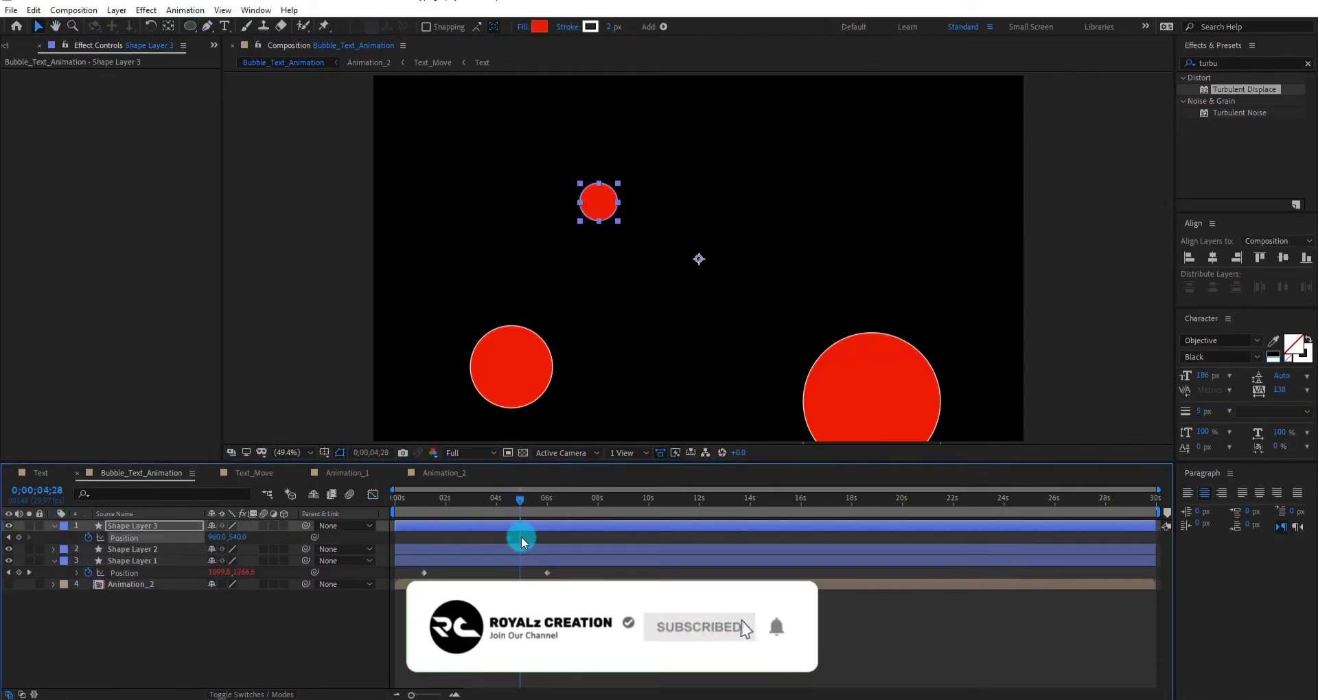
click(481, 539)
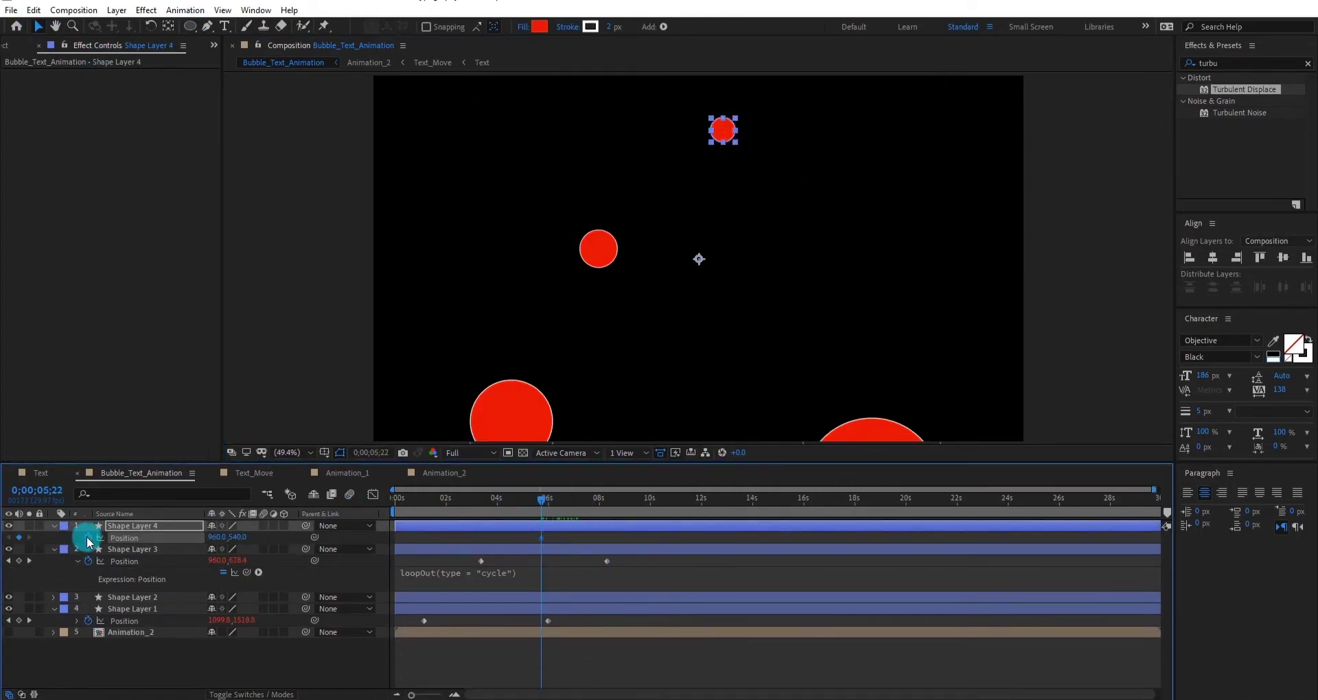
click(601, 499)
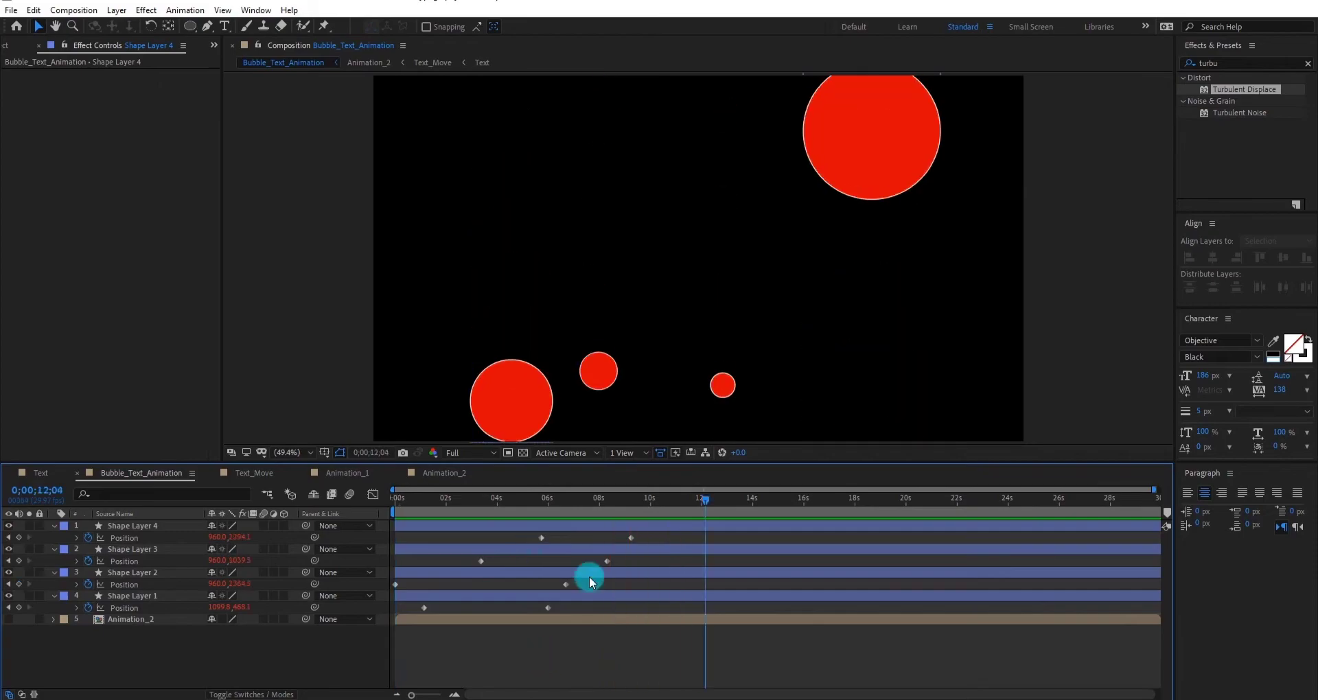
- Apply the Fill effect to all four circle layers and set its colour to white, FFFFFF
click(554, 503)
drag(1222, 63, 1159, 65)
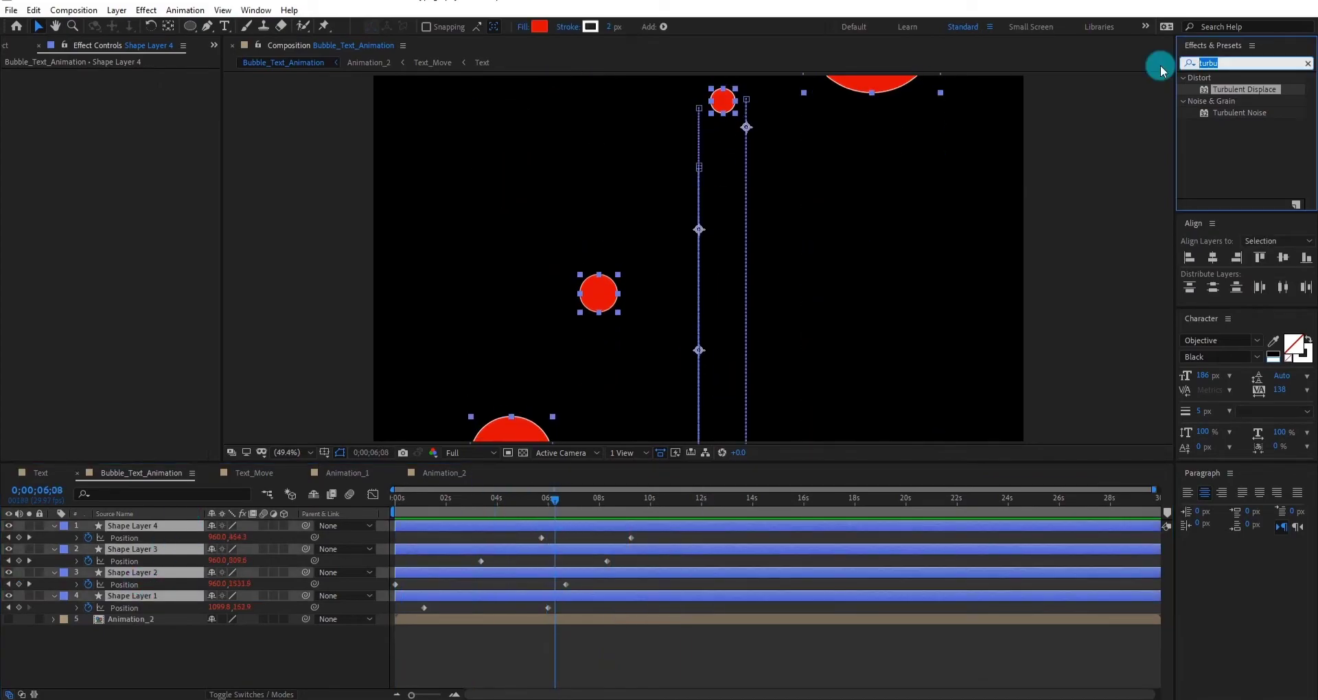
text(fill)
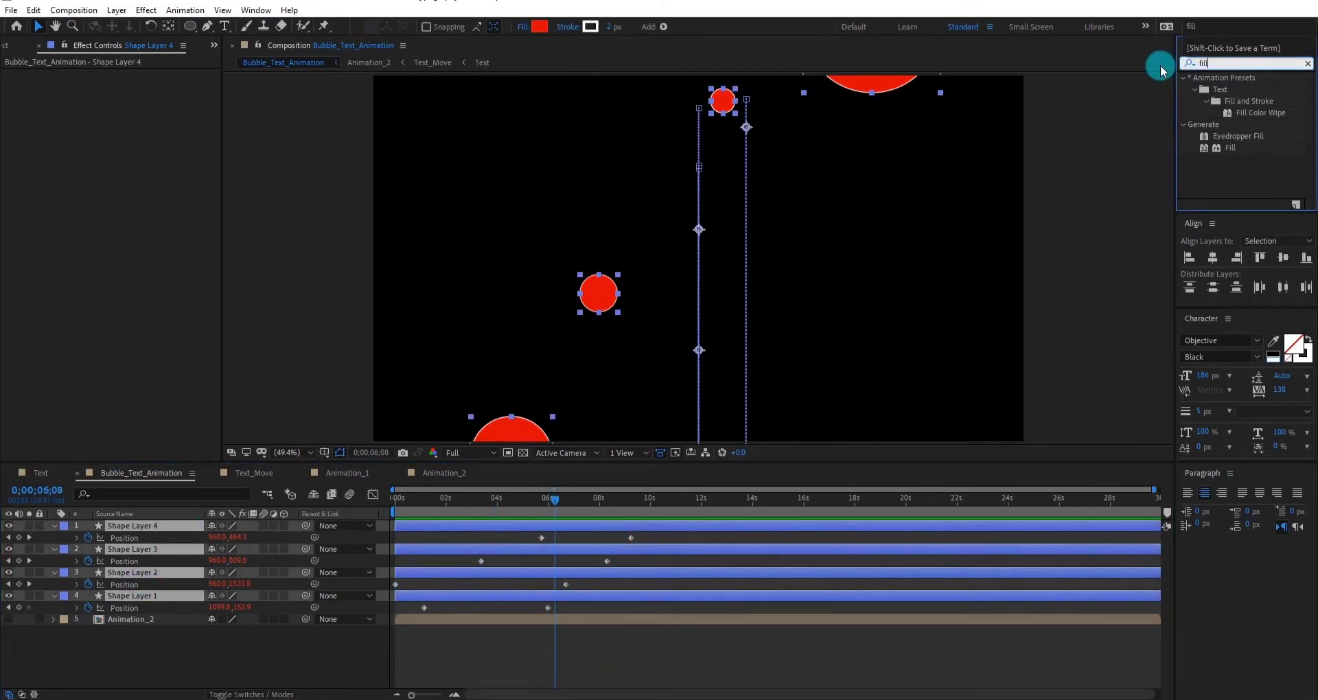
double_click(1229, 147)
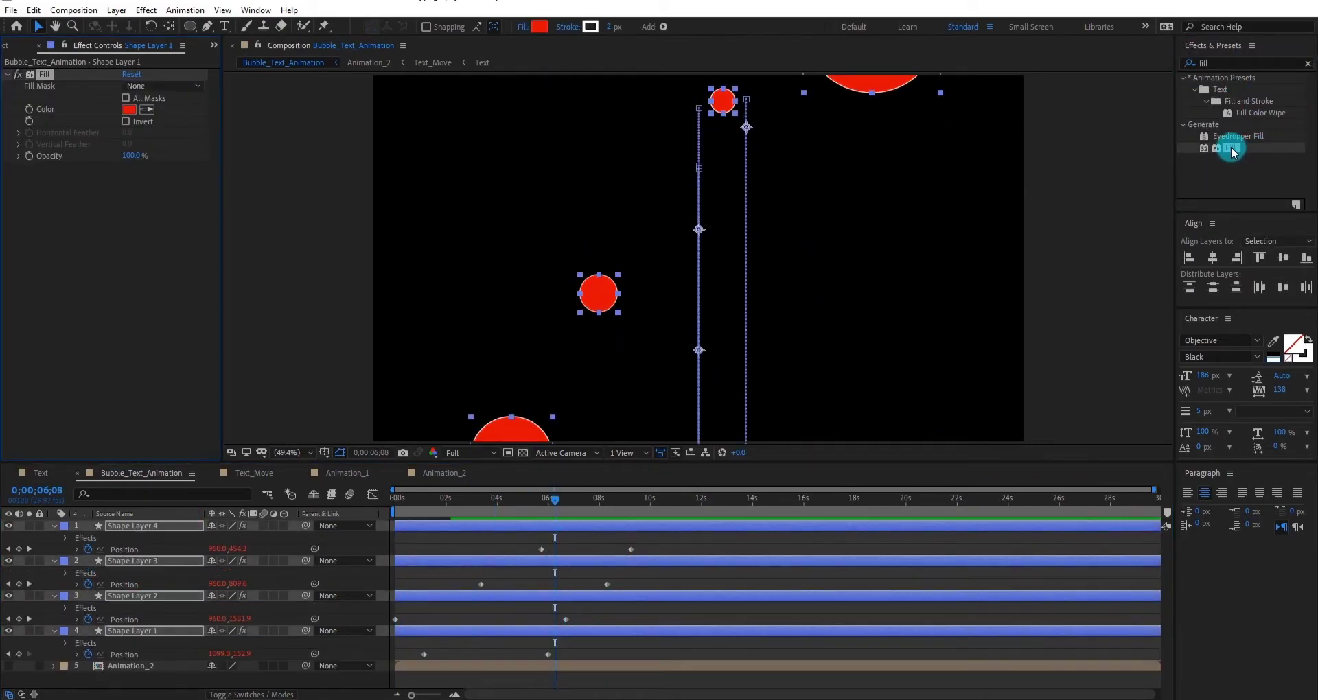
click(128, 111)
drag(550, 324, 496, 272)
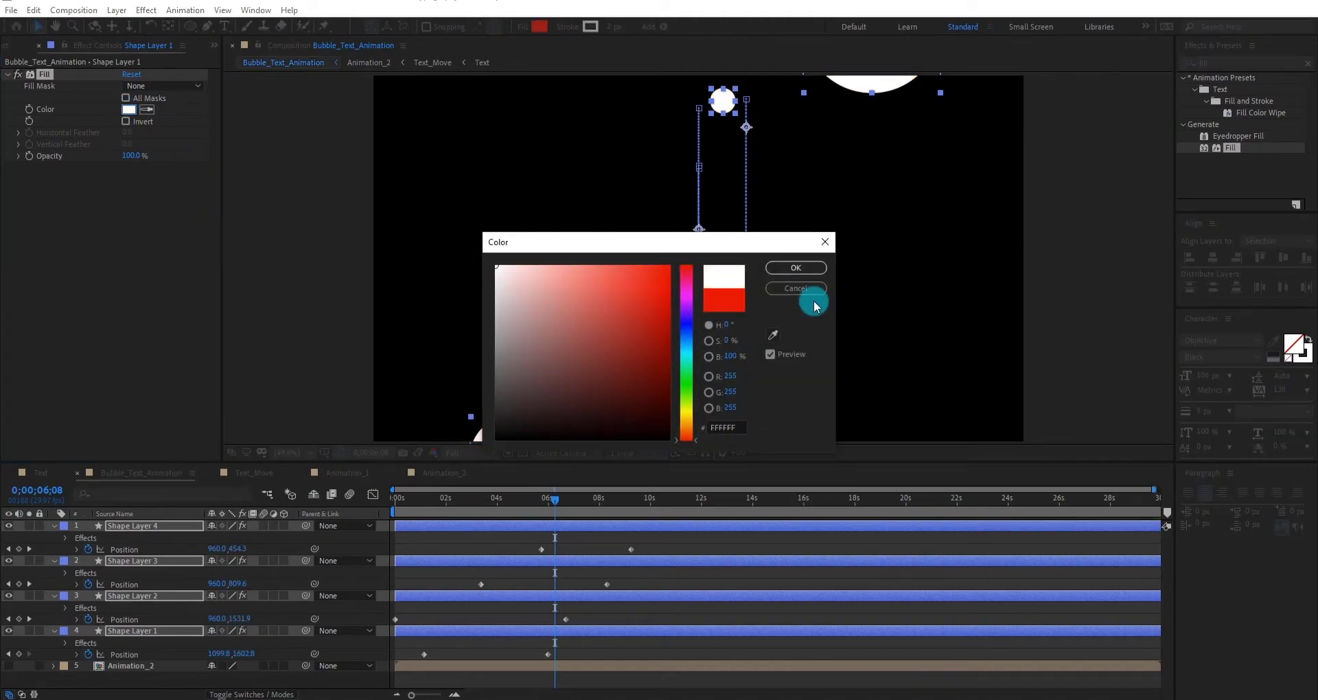
click(793, 267)
- Apply Fast Box Blur to the four circle layers with a blur radius of 34
double_click(1236, 63)
text(fast)
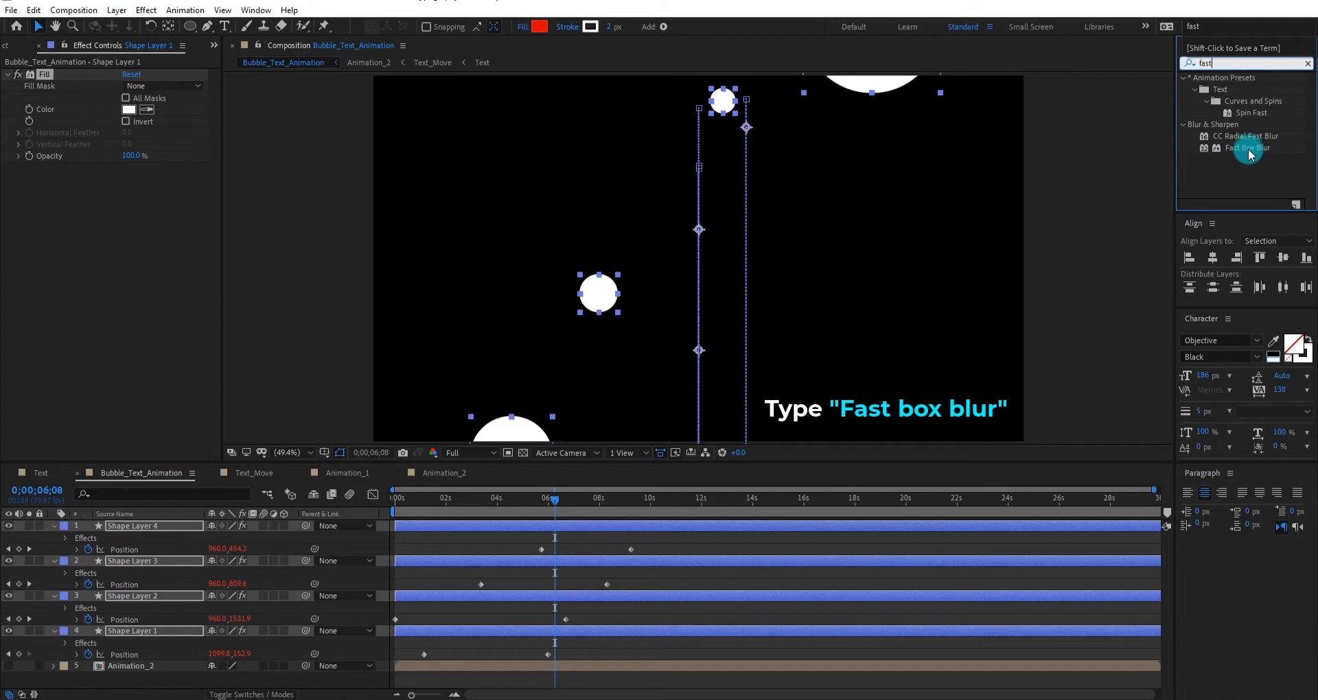
double_click(1249, 150)
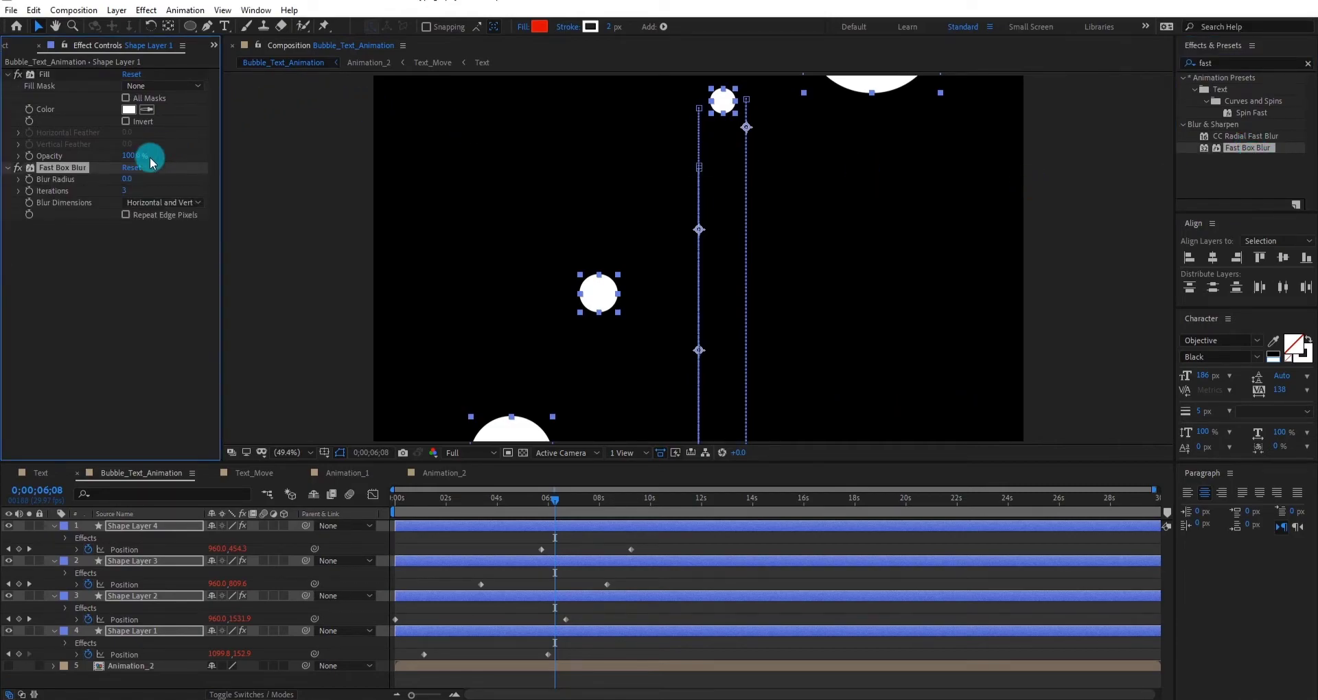
drag(130, 182, 145, 180)
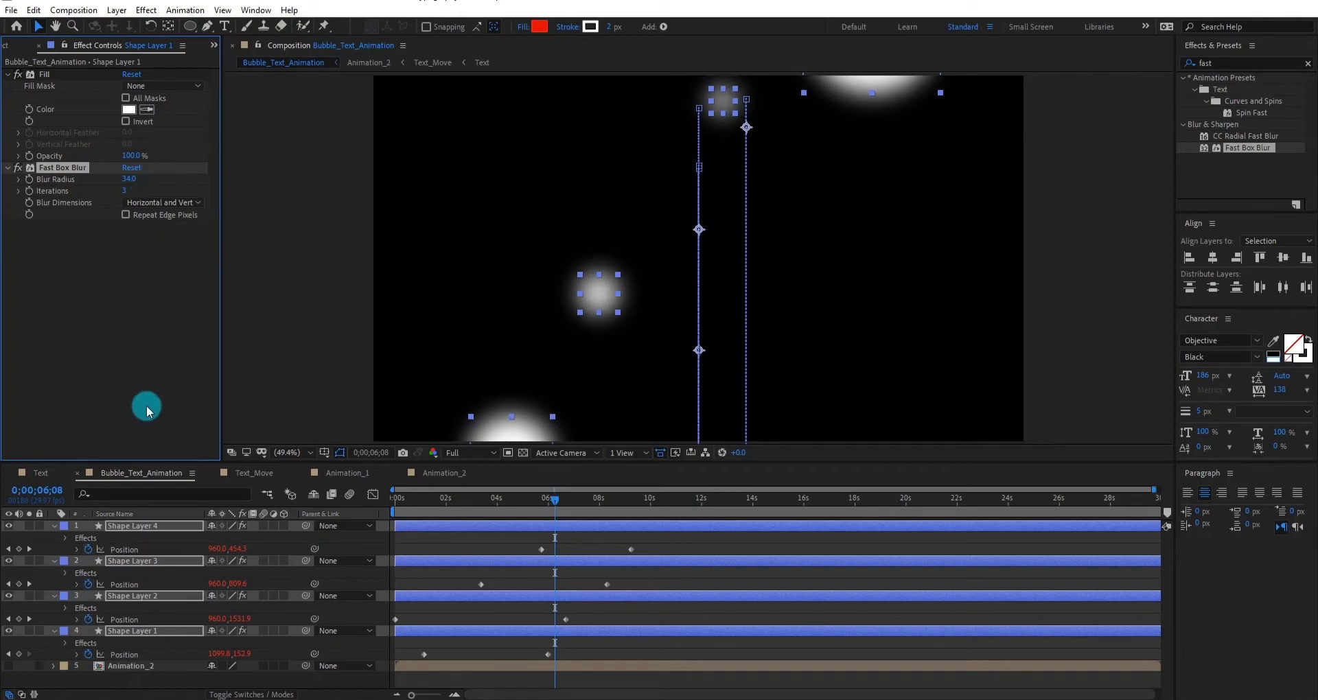
- Lower the Fast Box Blur radius separately on the two smallest circles, Shape Layer 4 and Shape Layer 3
click(143, 526)
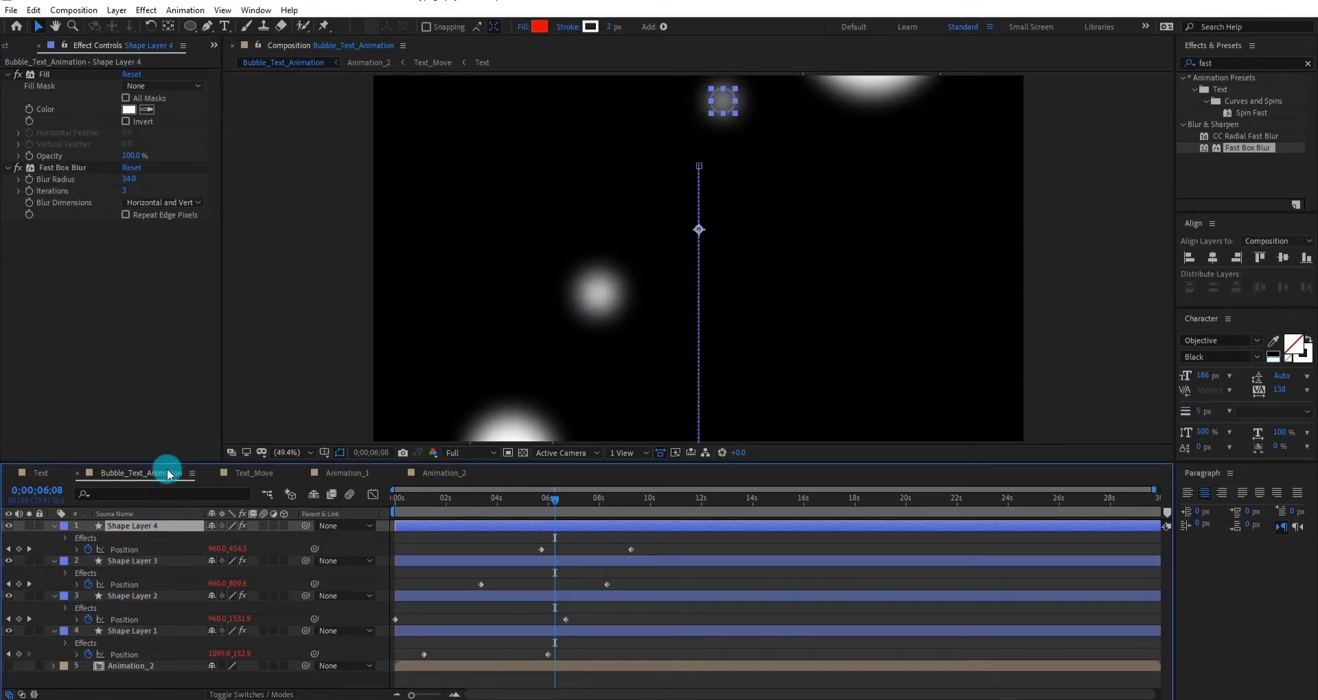
click(126, 179)
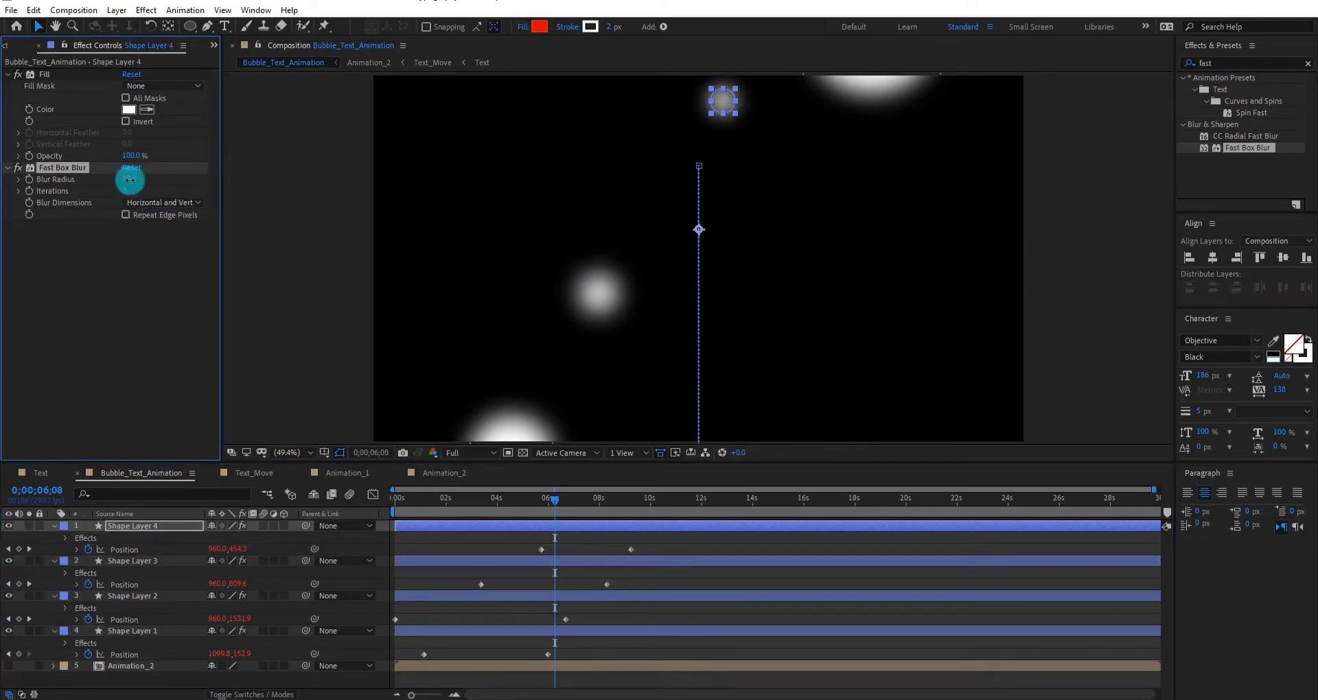
click(141, 560)
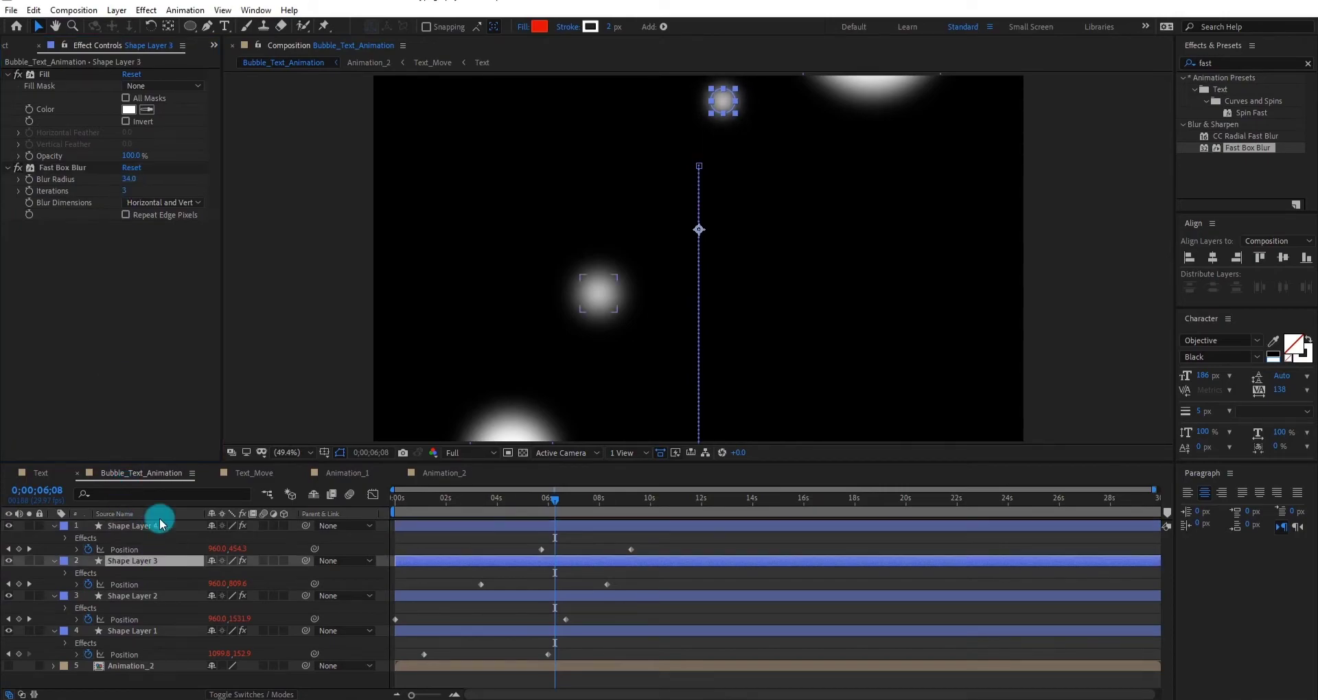
click(125, 179)
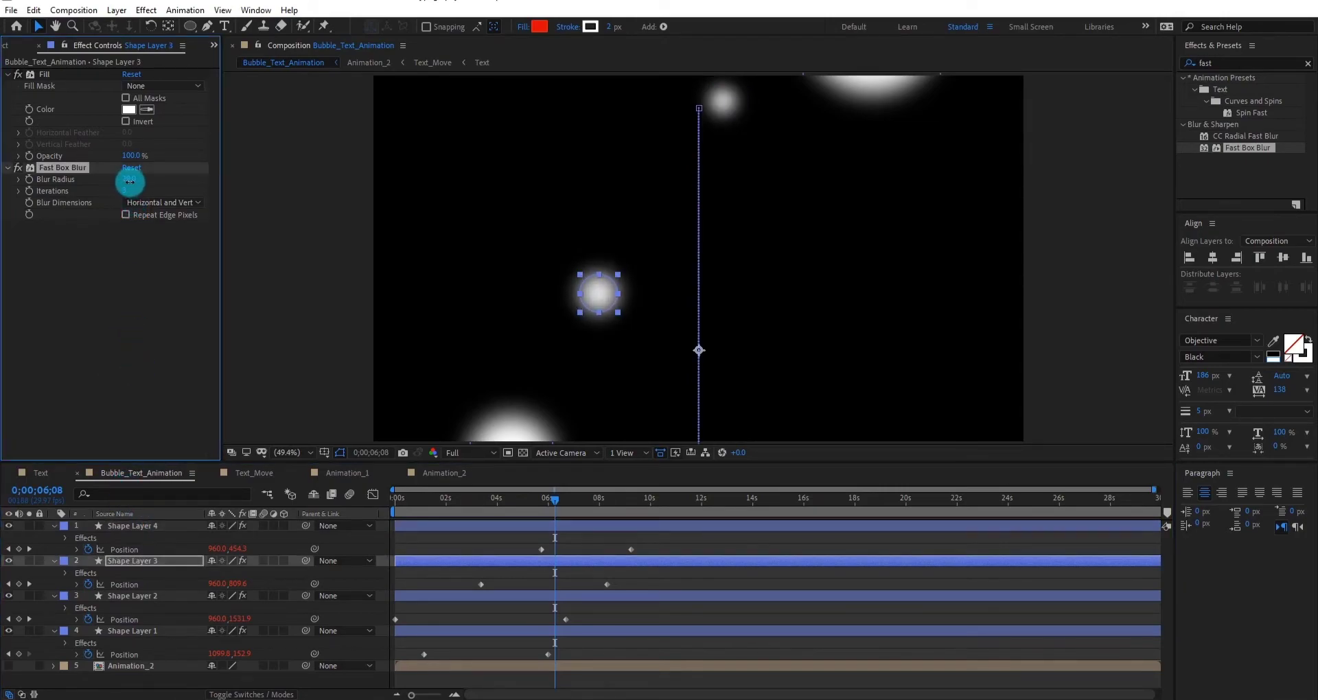
click(461, 397)
- Create a full-frame black solid named BG and place it beneath the four circle layers
drag(545, 501, 395, 501)
key(u)
right_click(141, 634)
mouse_move(227, 494)
click(382, 519)
click(651, 433)
click(583, 427)
key(Return)
text(BG)
click(721, 472)
drag(137, 526, 147, 578)
- Precompose the four circle layers and the BG solid into a composition named Matte_Bubbles
shift+click(156, 527)
key(ctrl+shift+c)
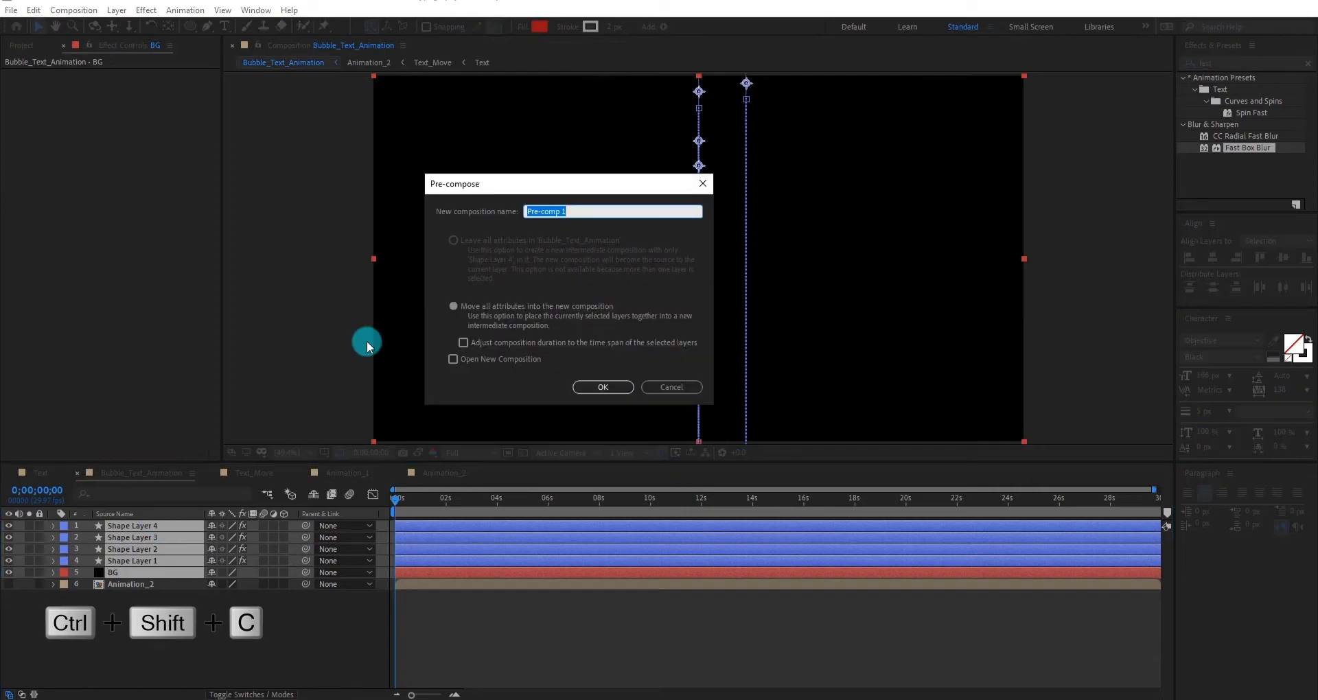
key(Return)
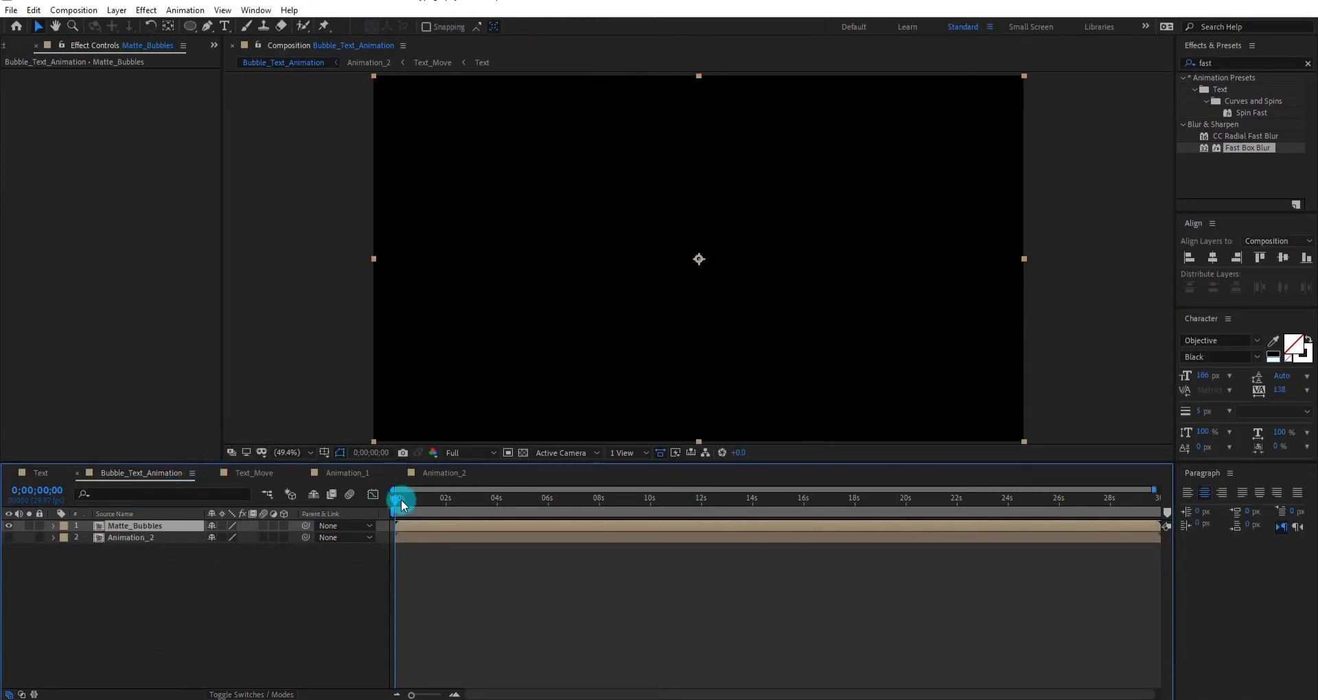
- Duplicate the Matte_Bubbles composition in the project
click(6, 45)
key(ctrl+d)
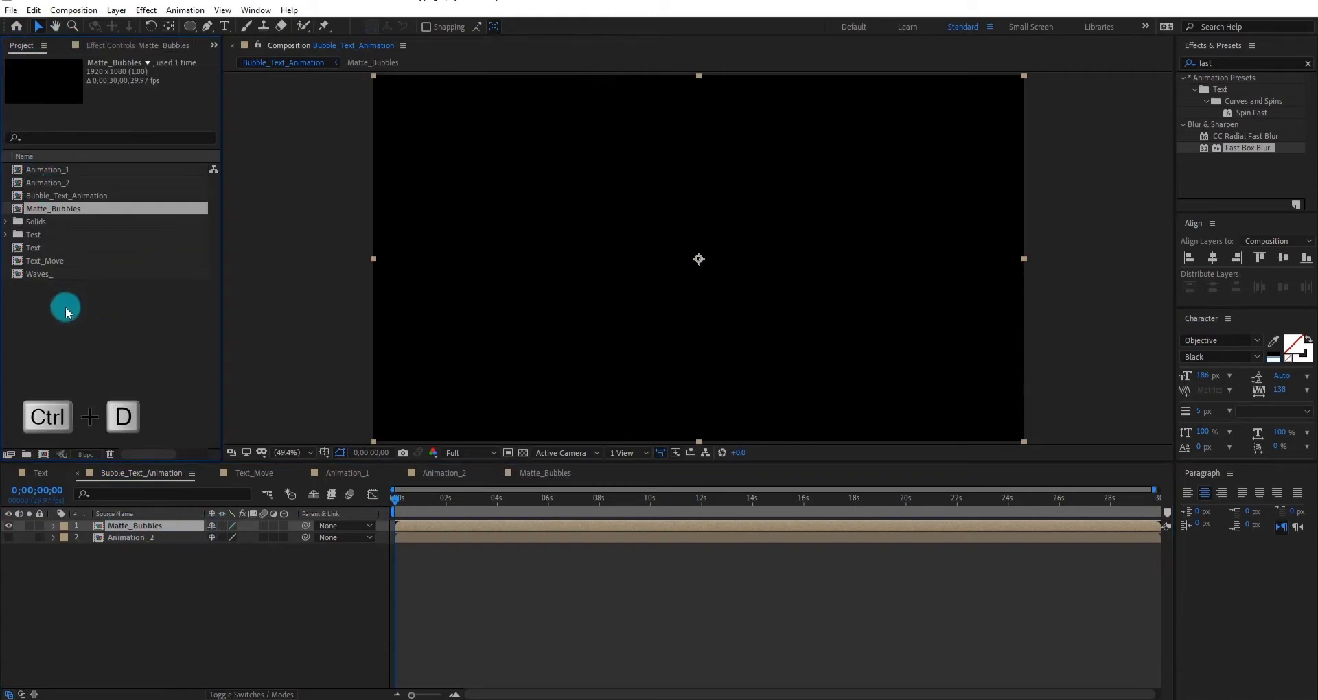
click(70, 215)
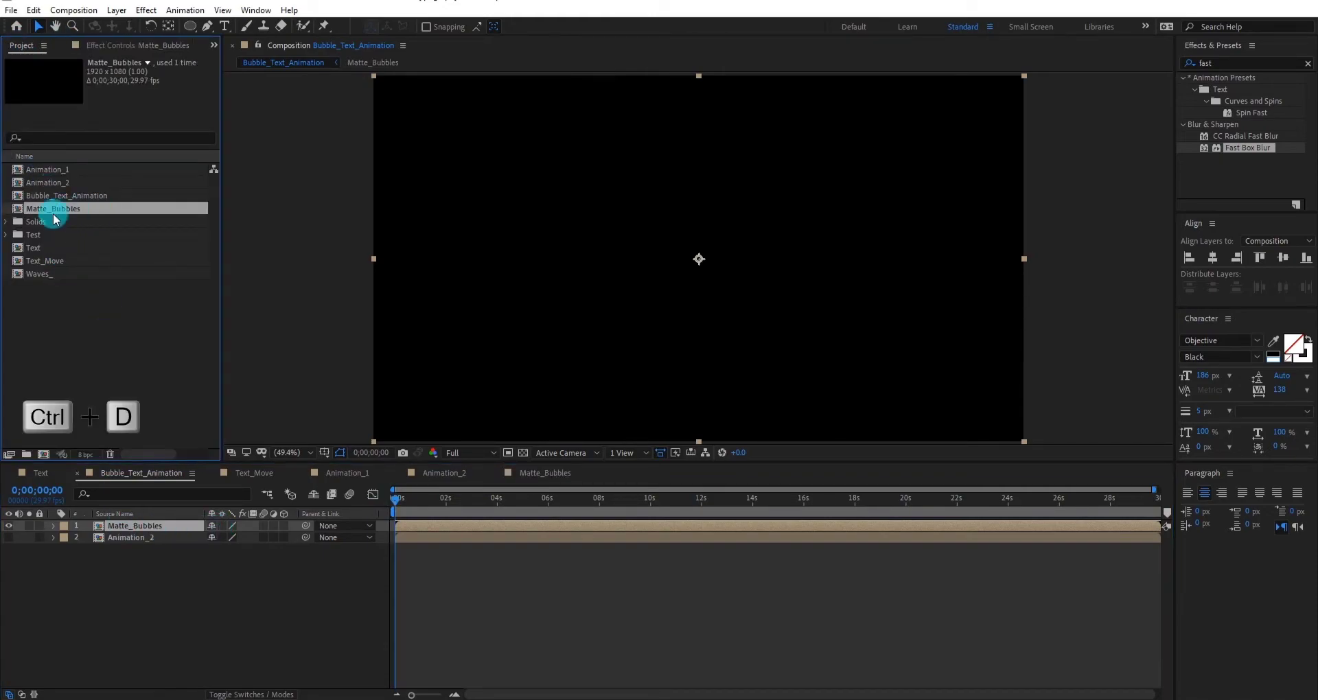
key(ctrl+d)
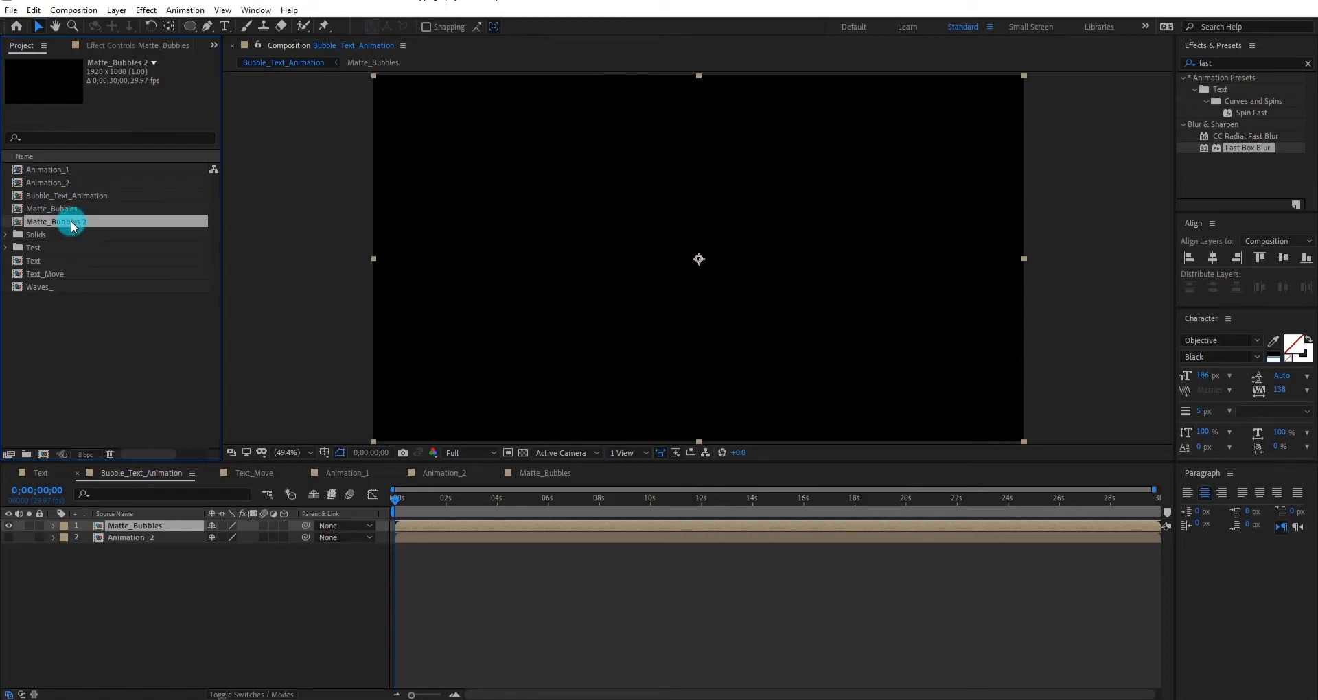
- Open the duplicated bubbles composition and rename it Matte_Invert_Bubbles in its composition settings
double_click(76, 221)
right_click(206, 611)
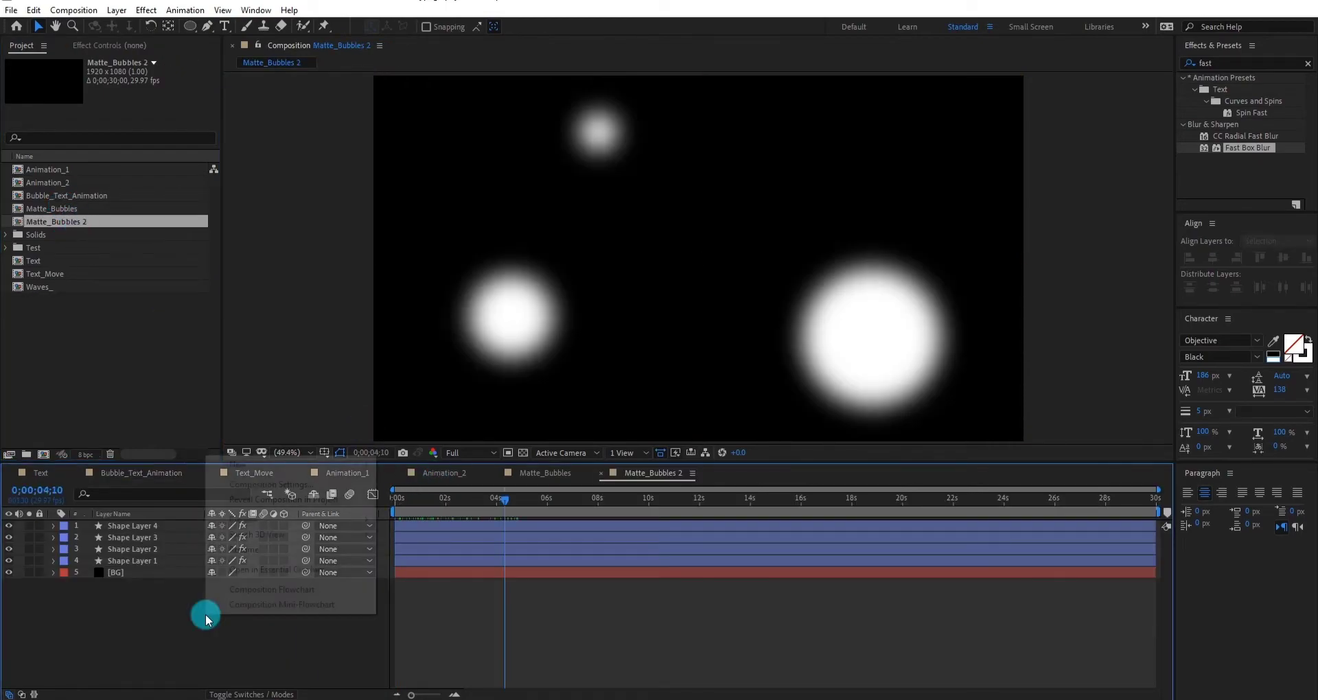
click(288, 485)
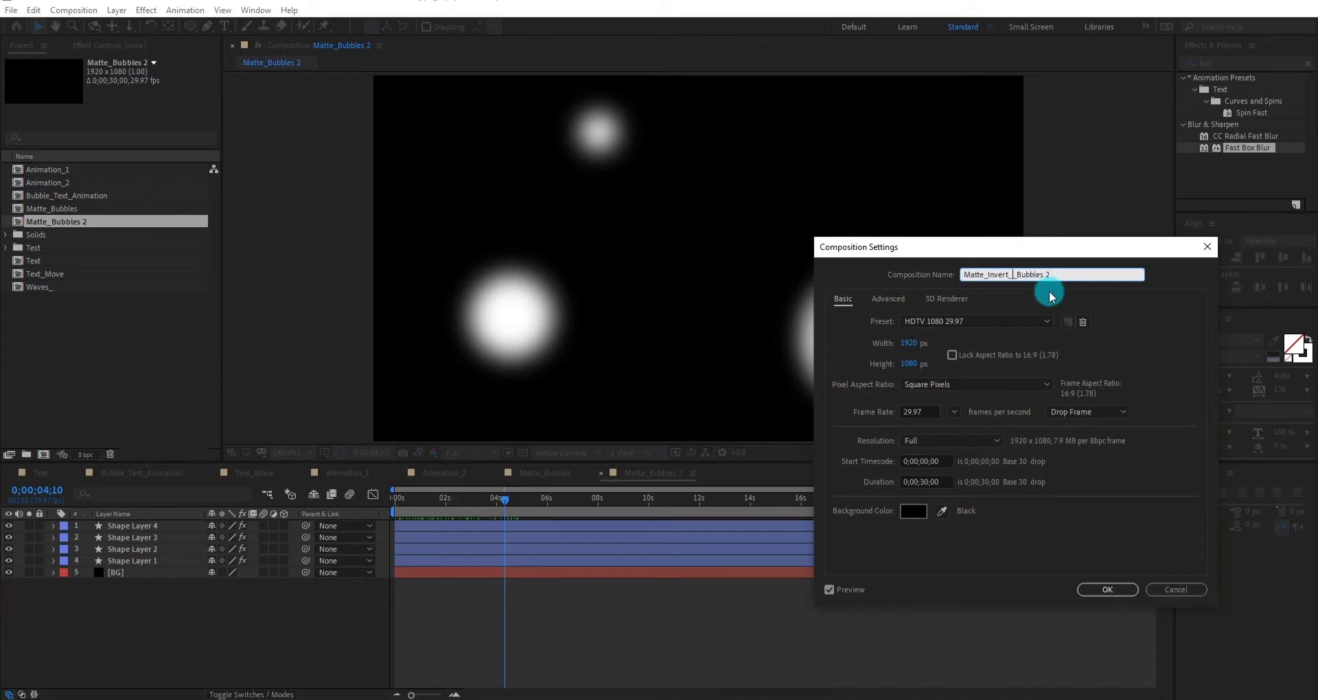
text(Invert_)
key(End)
key(BackSpace)
key(BackSpace)
click(1106, 588)
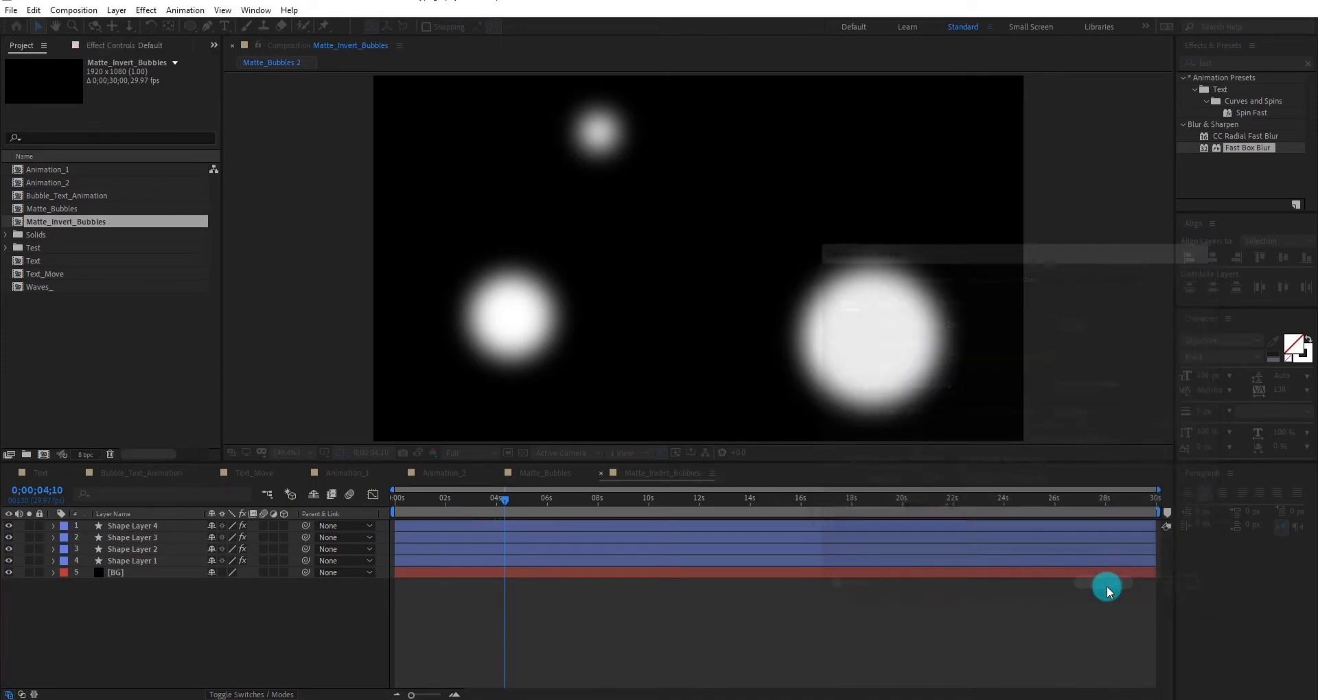
- Add an adjustment layer above the circles in Matte_Invert_Bubbles and apply the Invert effect to it
right_click(188, 623)
mouse_move(252, 474)
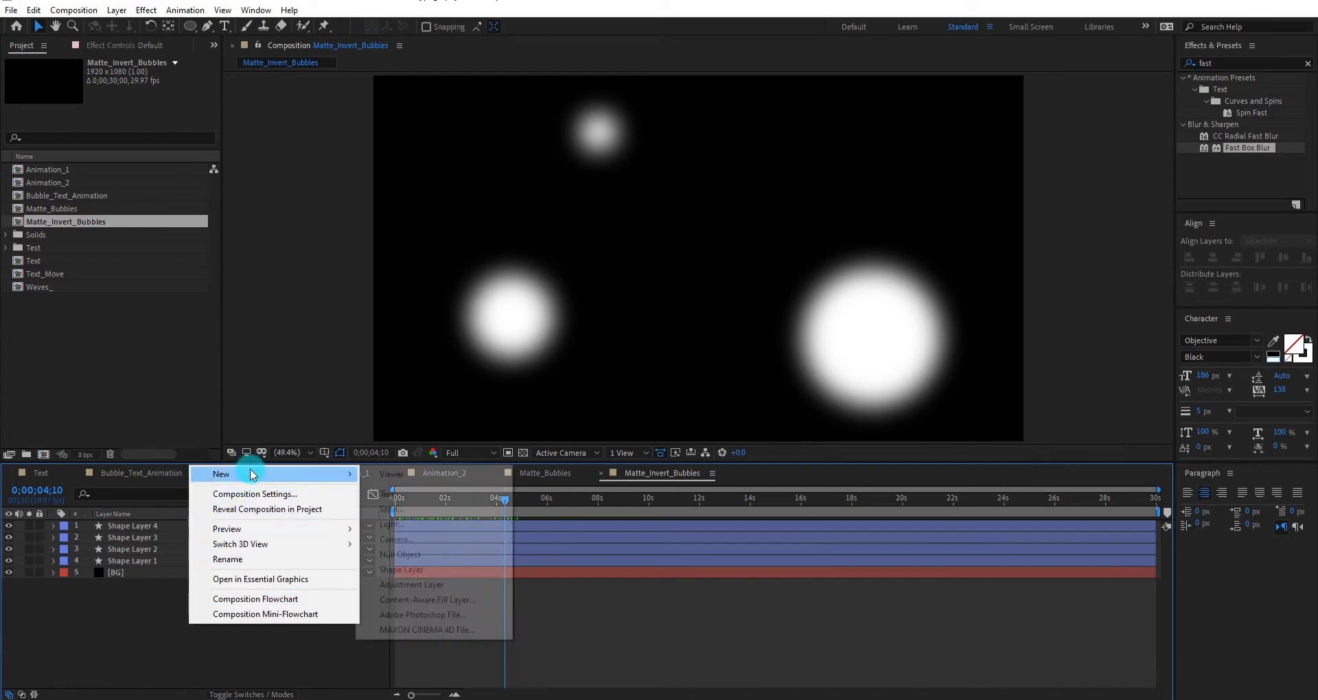
click(406, 585)
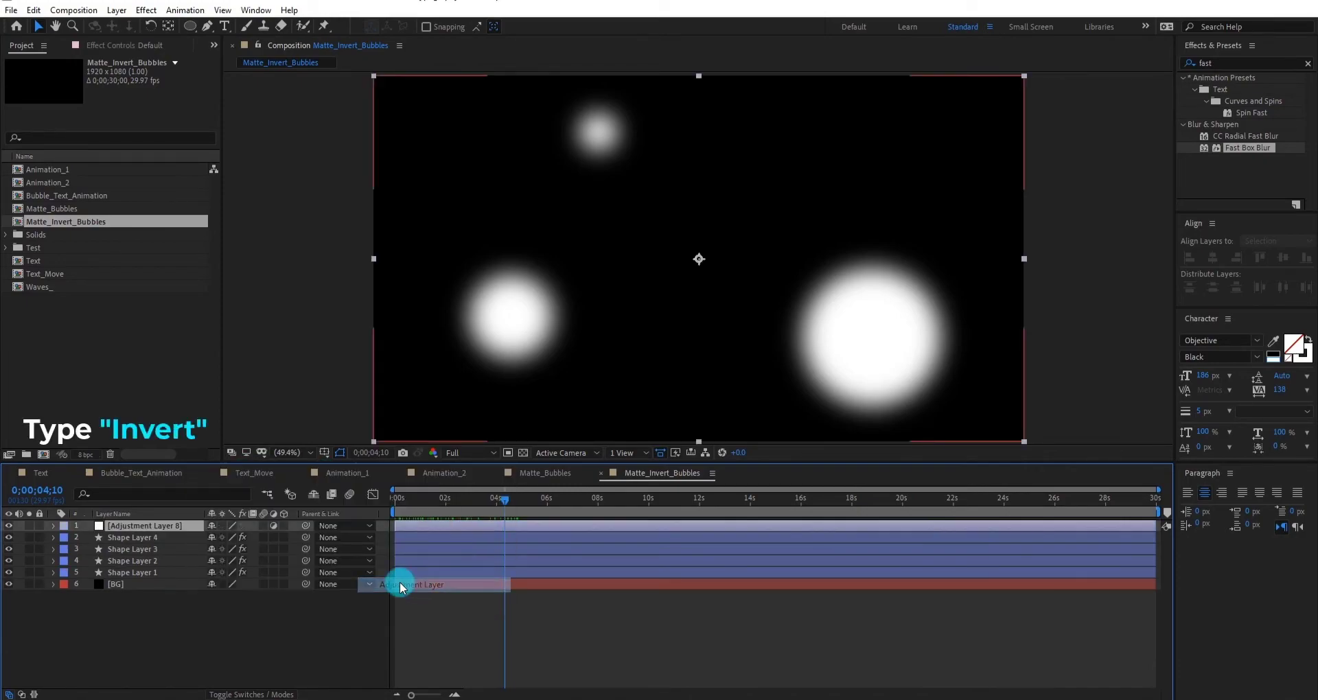
click(1229, 62)
text(invert)
double_click(1234, 125)
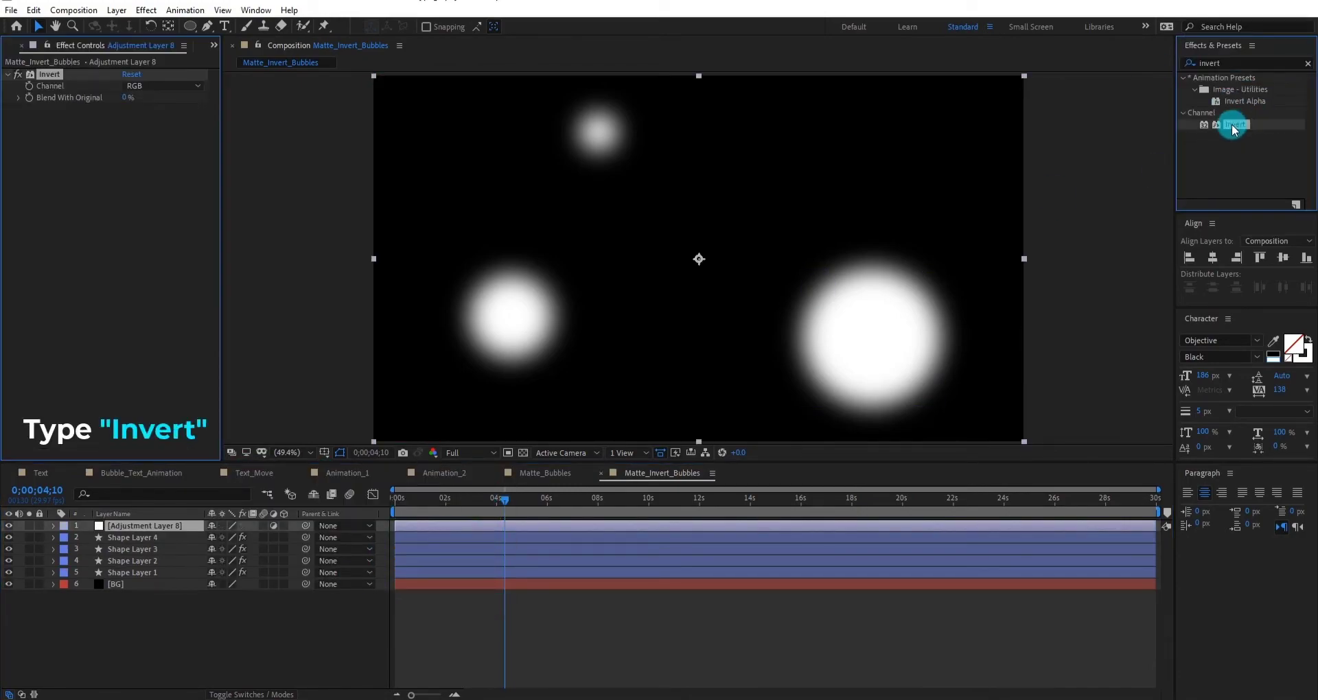
click(254, 641)
drag(507, 496, 446, 509)
- Enable motion blur on the adjustment and circle layers of Matte_Invert_Bubbles and on the circle layers of Matte_Bubbles
drag(262, 525, 267, 576)
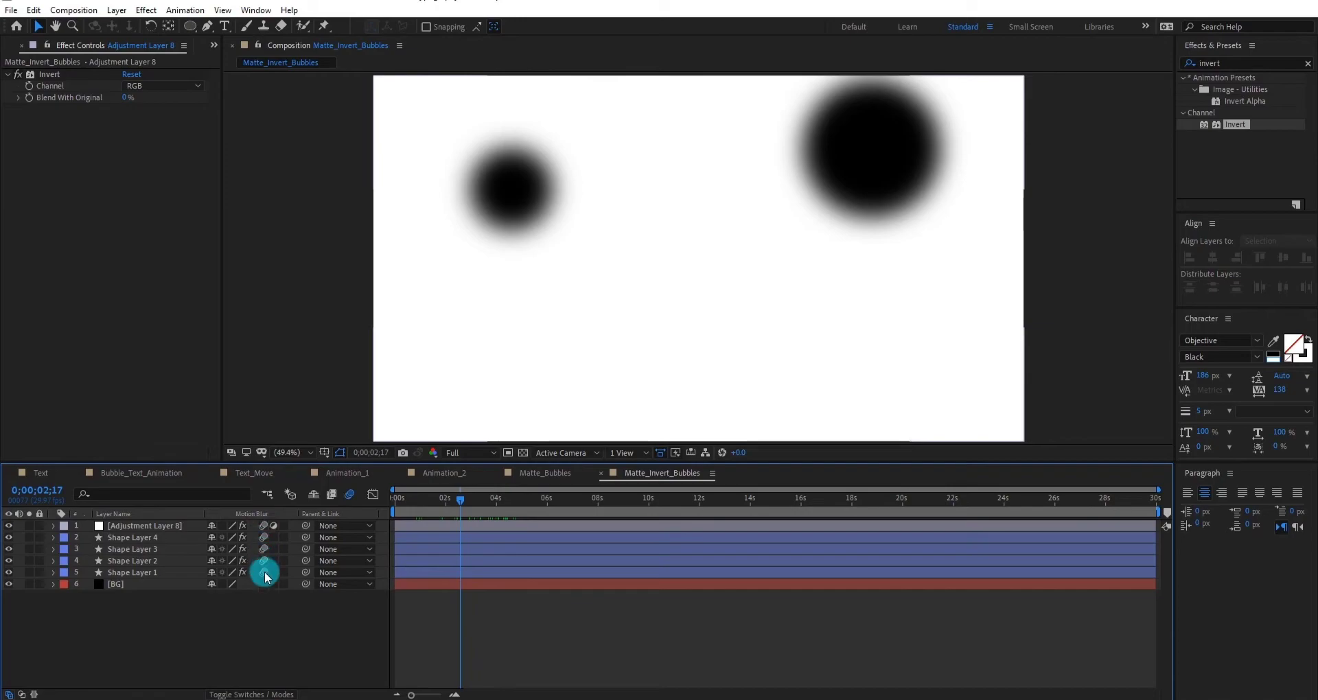
click(544, 474)
drag(264, 530, 287, 567)
click(653, 474)
drag(459, 500, 400, 503)
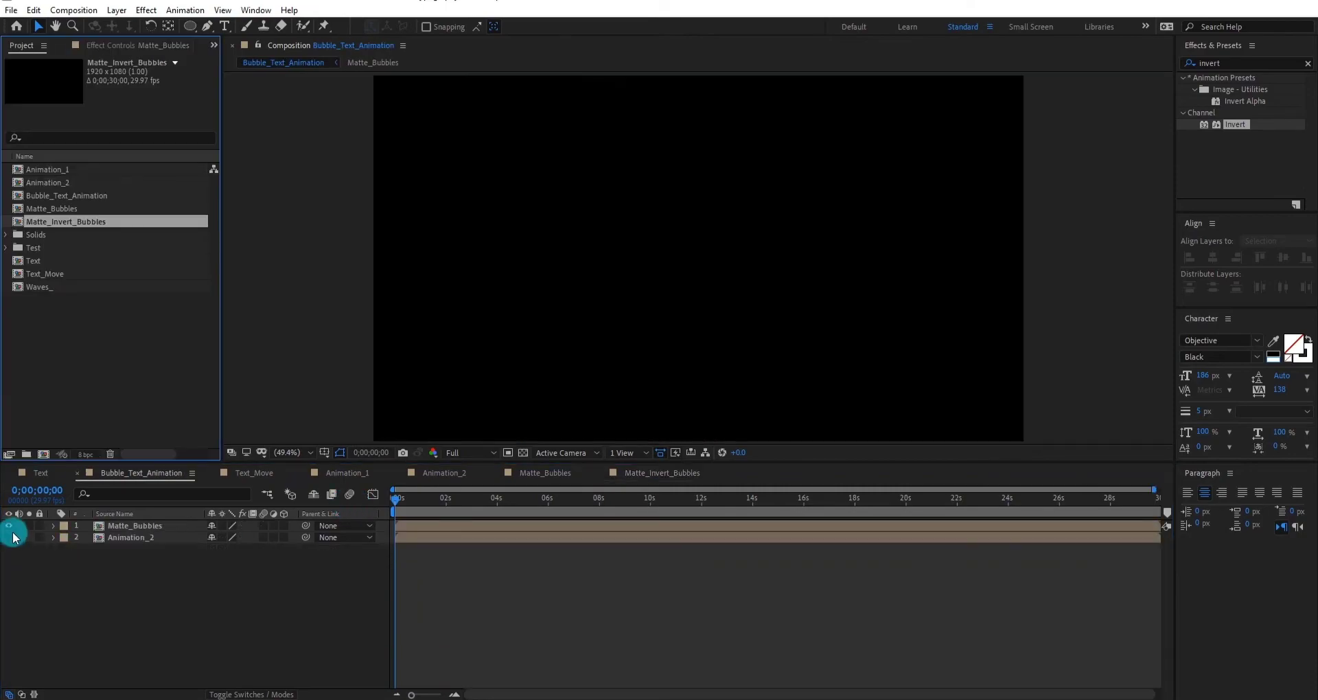
- Hide Matte_Bubbles in Bubble_Text_Animation and stack it with the added Matte_Invert_Bubbles beneath Animation_2
drag(412, 500, 486, 500)
click(8, 526)
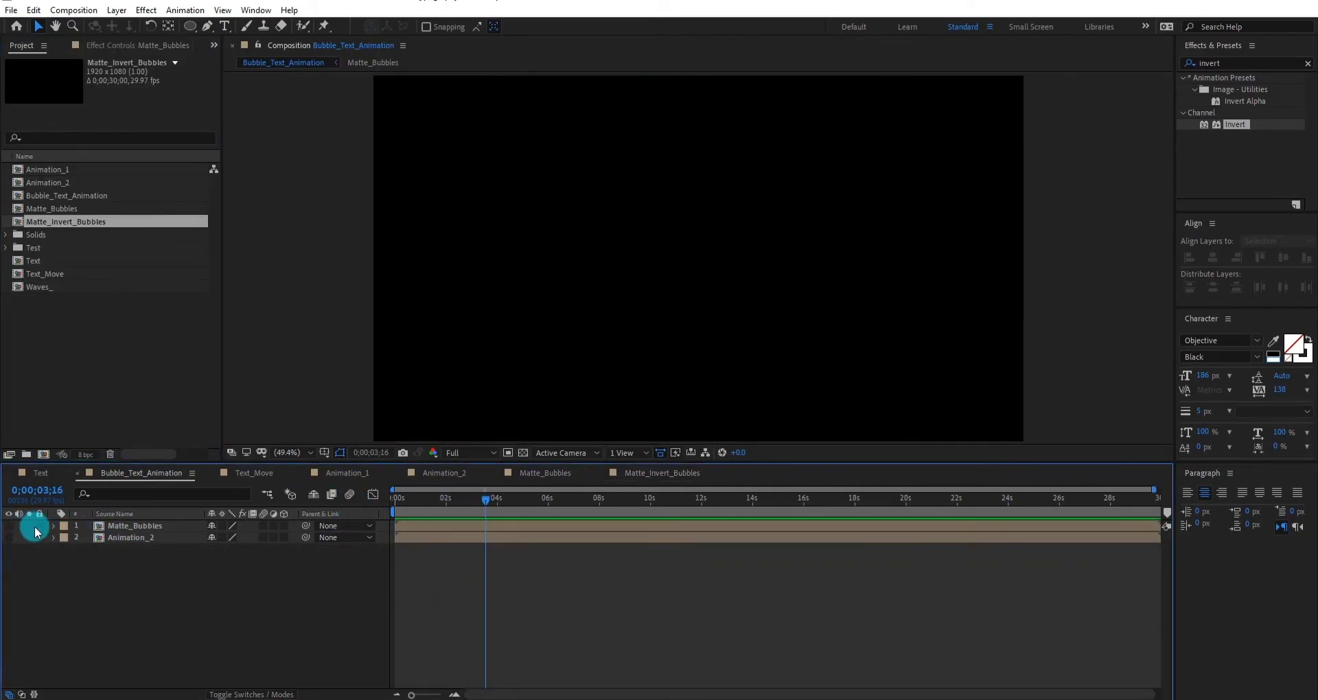
drag(72, 229, 118, 582)
drag(135, 526, 137, 585)
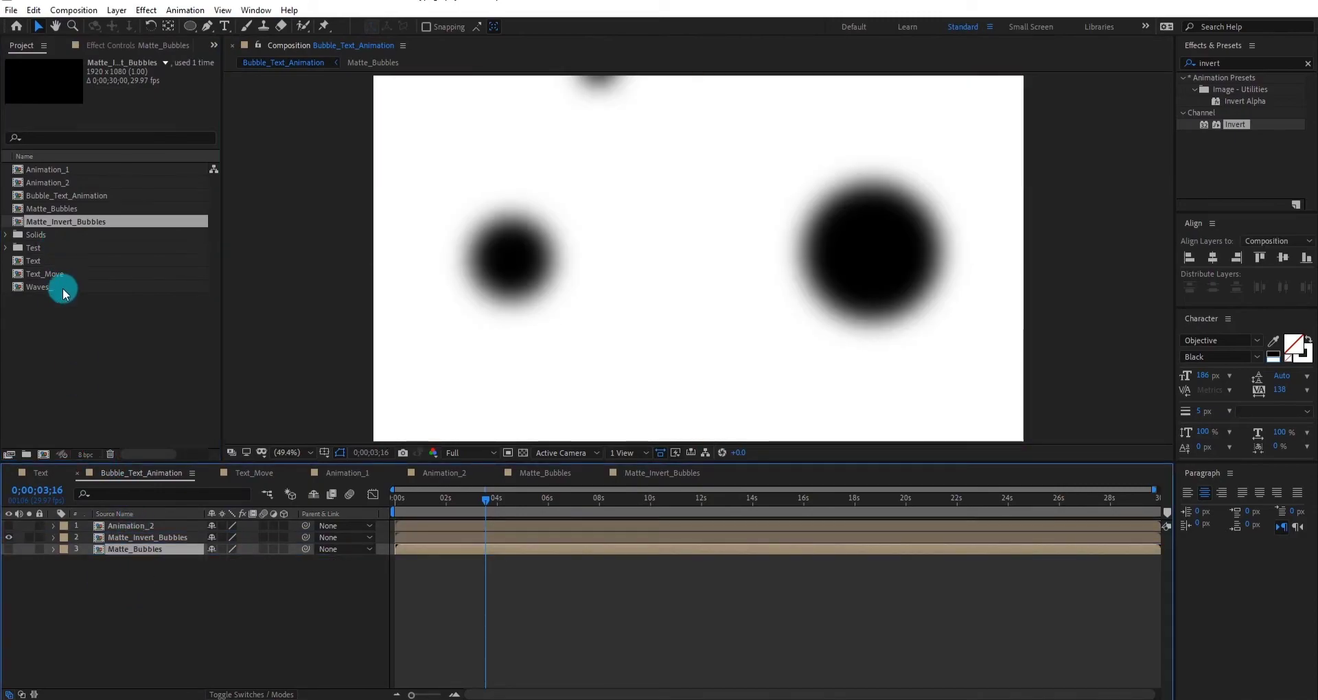
- Add Animation_1 directly beneath Animation_2 and make both text layers visible, with the matte layers hidden
drag(68, 171, 140, 537)
drag(9, 526, 11, 538)
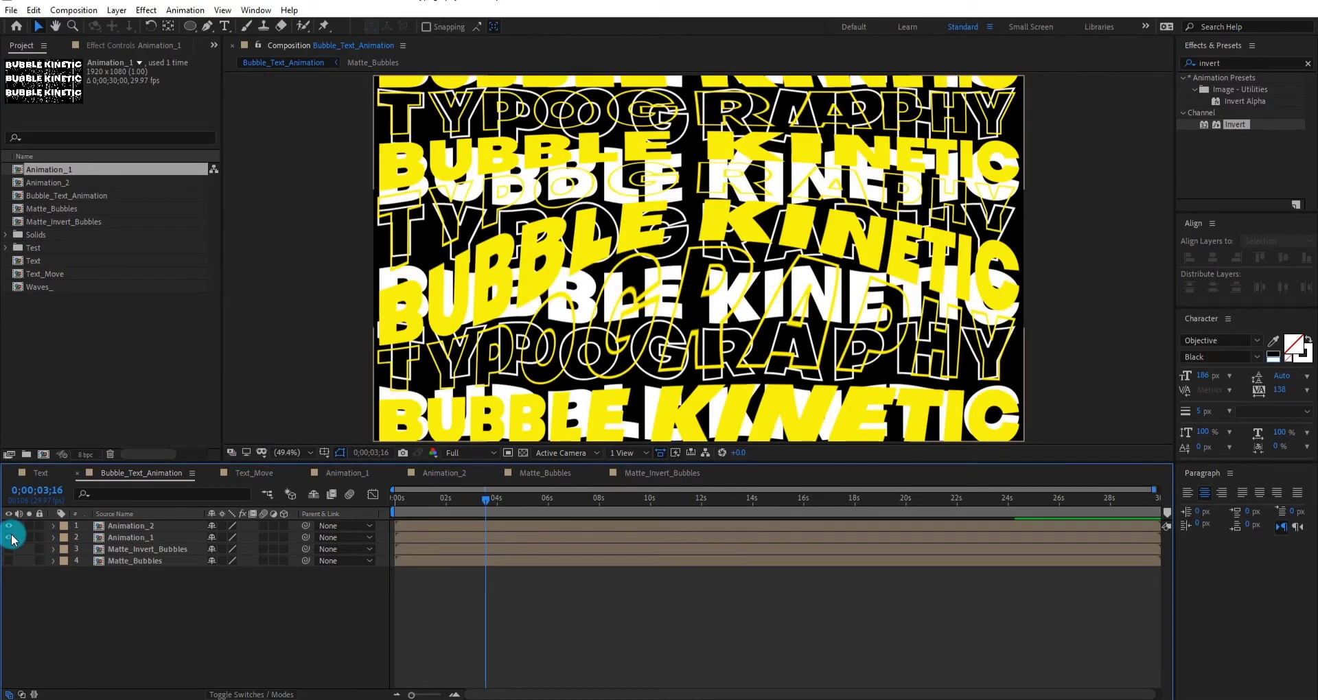
click(113, 560)
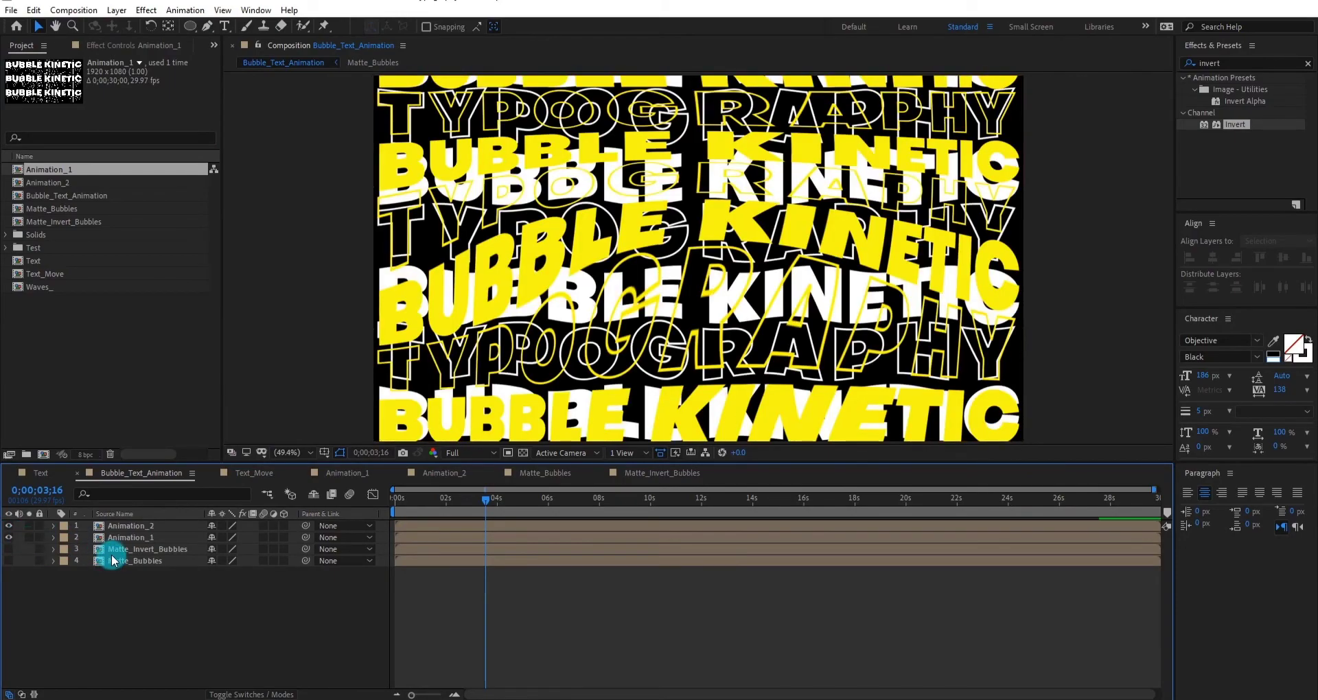
- Add a black solid named BG to the Animation_2 composition and place it beneath the Text_Move layer
click(141, 537)
click(139, 527)
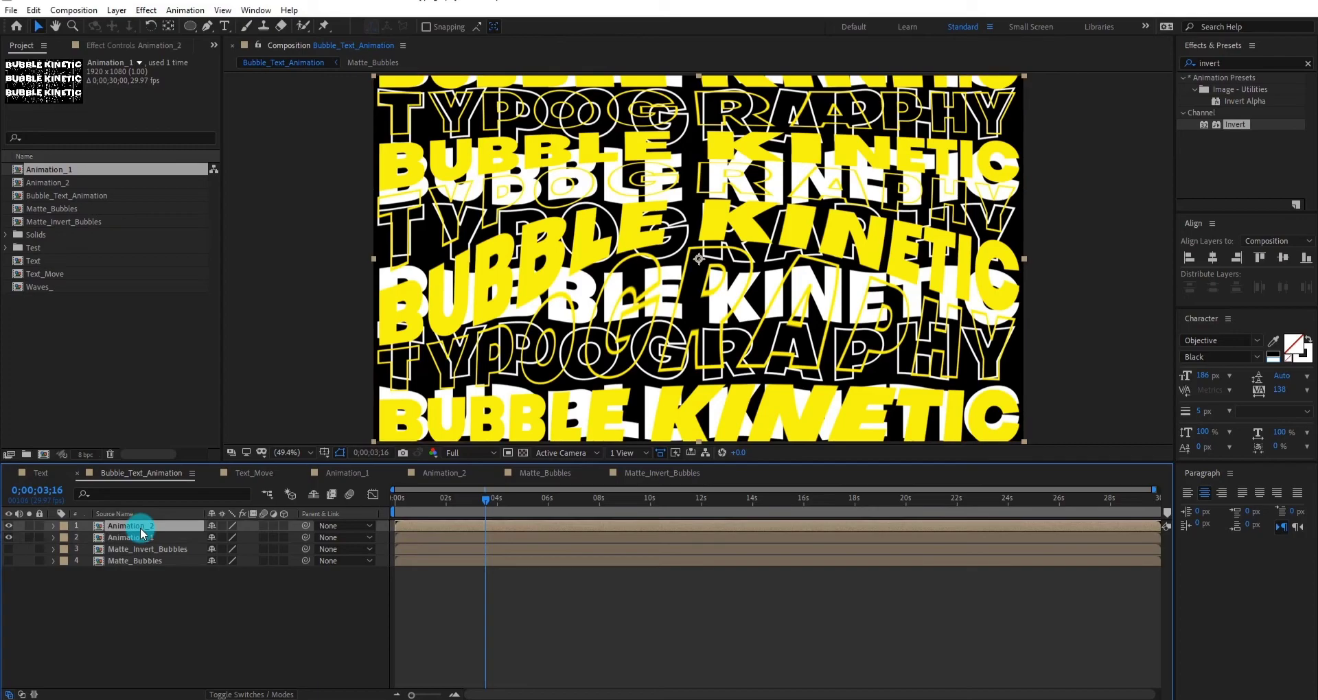
double_click(141, 527)
right_click(141, 606)
mouse_move(302, 457)
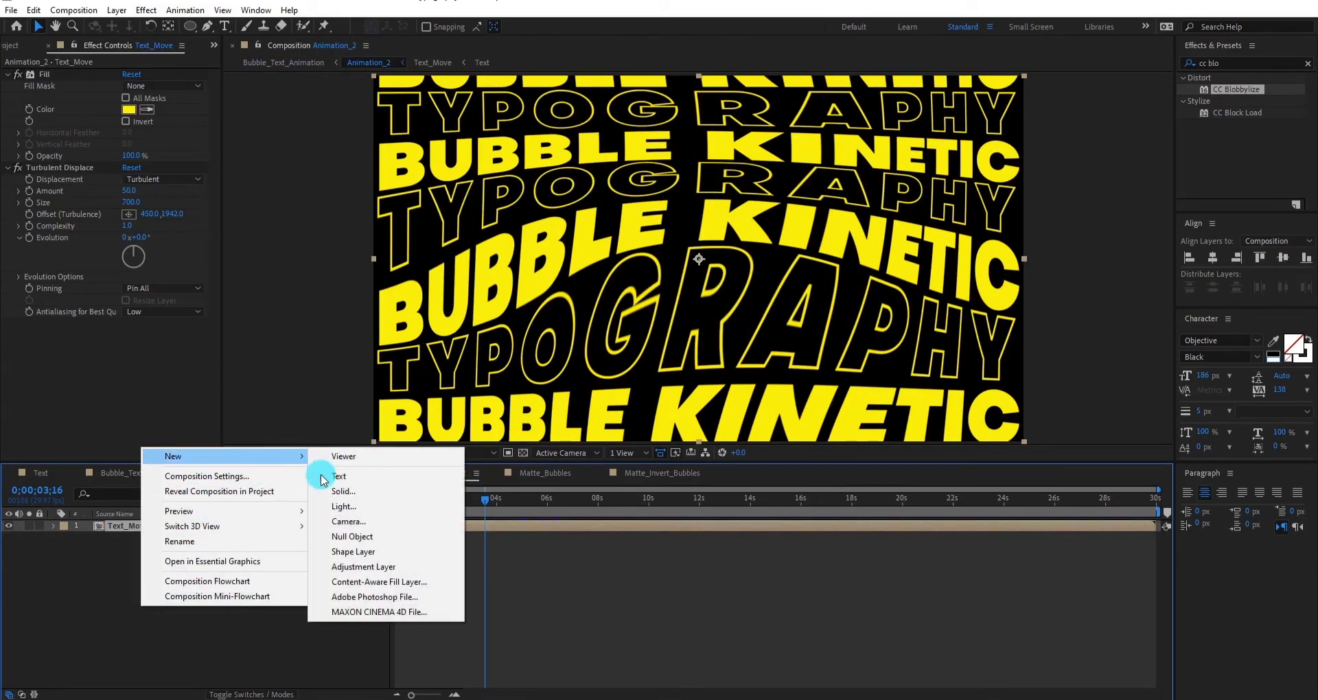
click(362, 491)
text(BG)
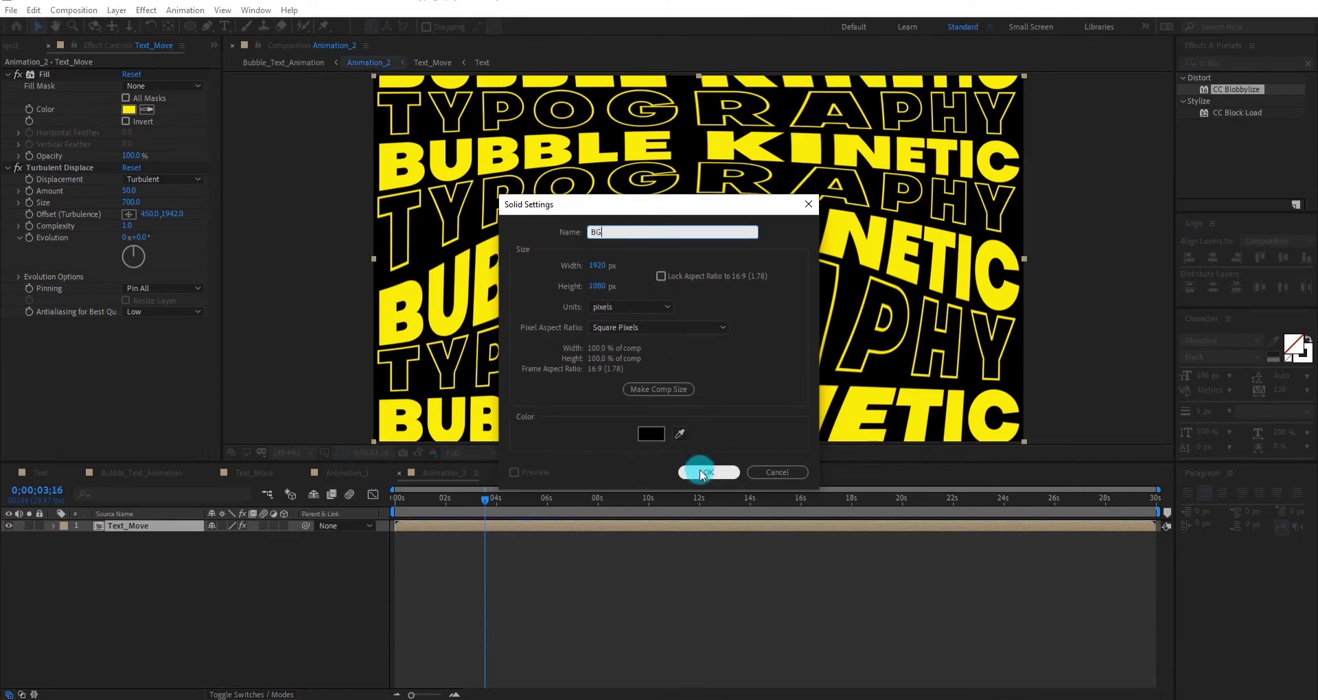
click(710, 473)
drag(129, 526, 120, 578)
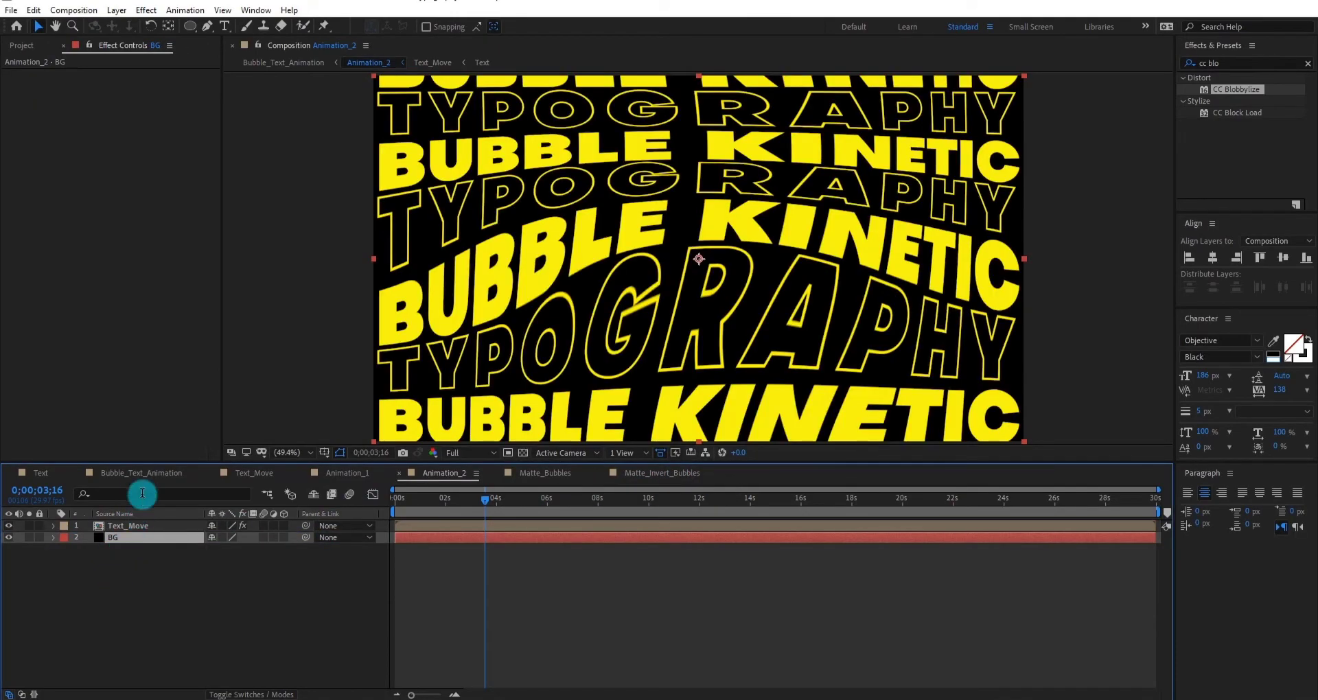
- Apply the CC Blobbylize effect to the Animation_2 layer in the Bubble_Text_Animation composition
click(150, 473)
click(140, 605)
click(1206, 62)
text(cc bl)
drag(1236, 90, 162, 528)
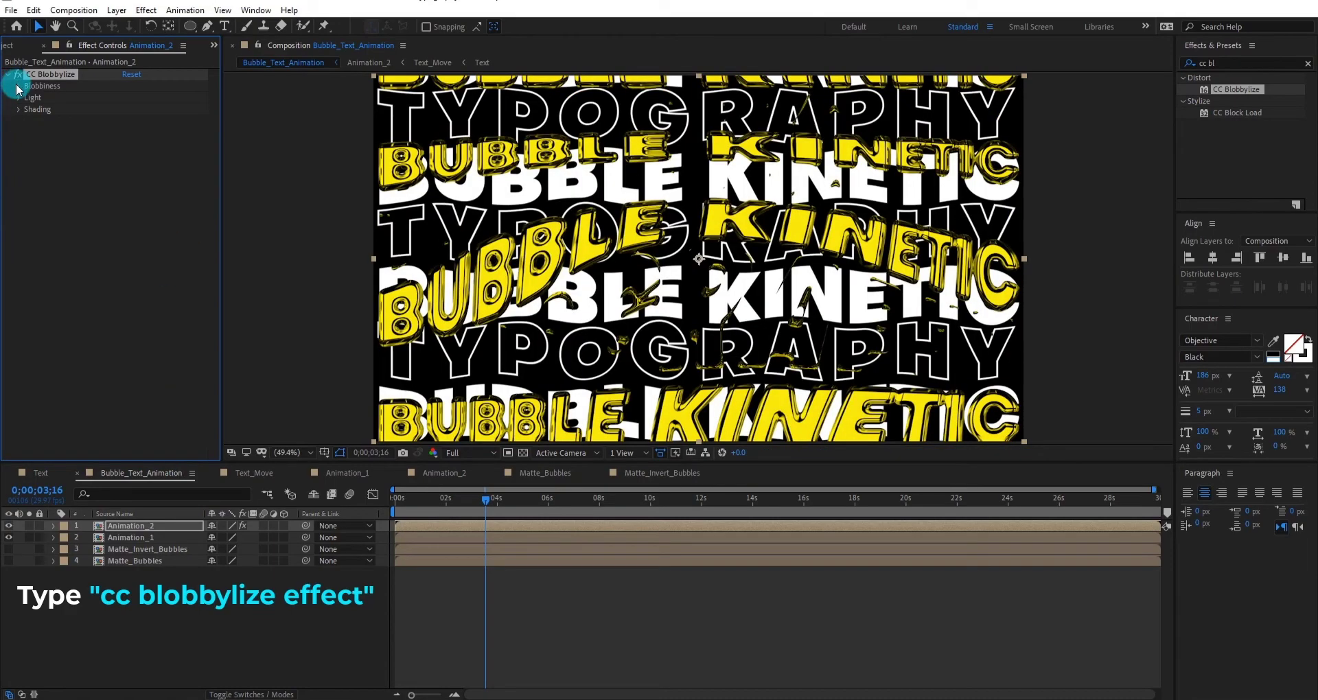
- Set Animation_2's CC Blobbylize blob layer to Matte_Bubbles and its softness to 200
click(20, 86)
click(142, 101)
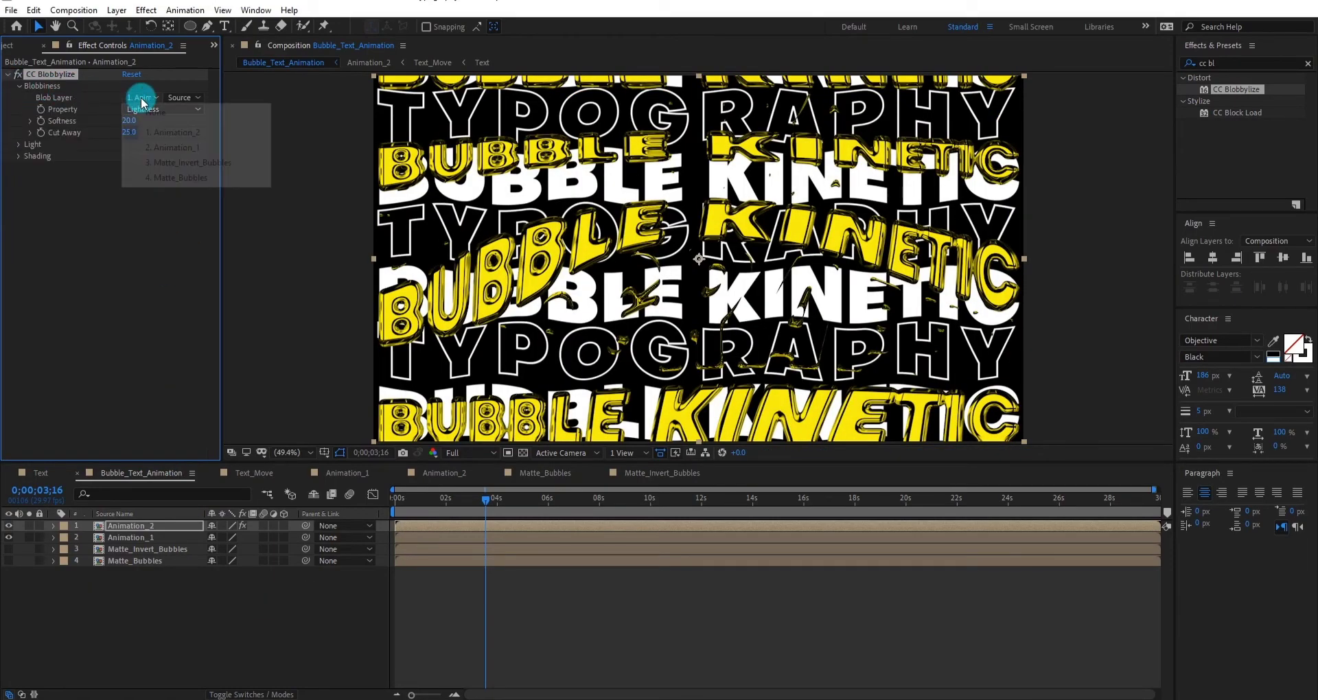
click(167, 177)
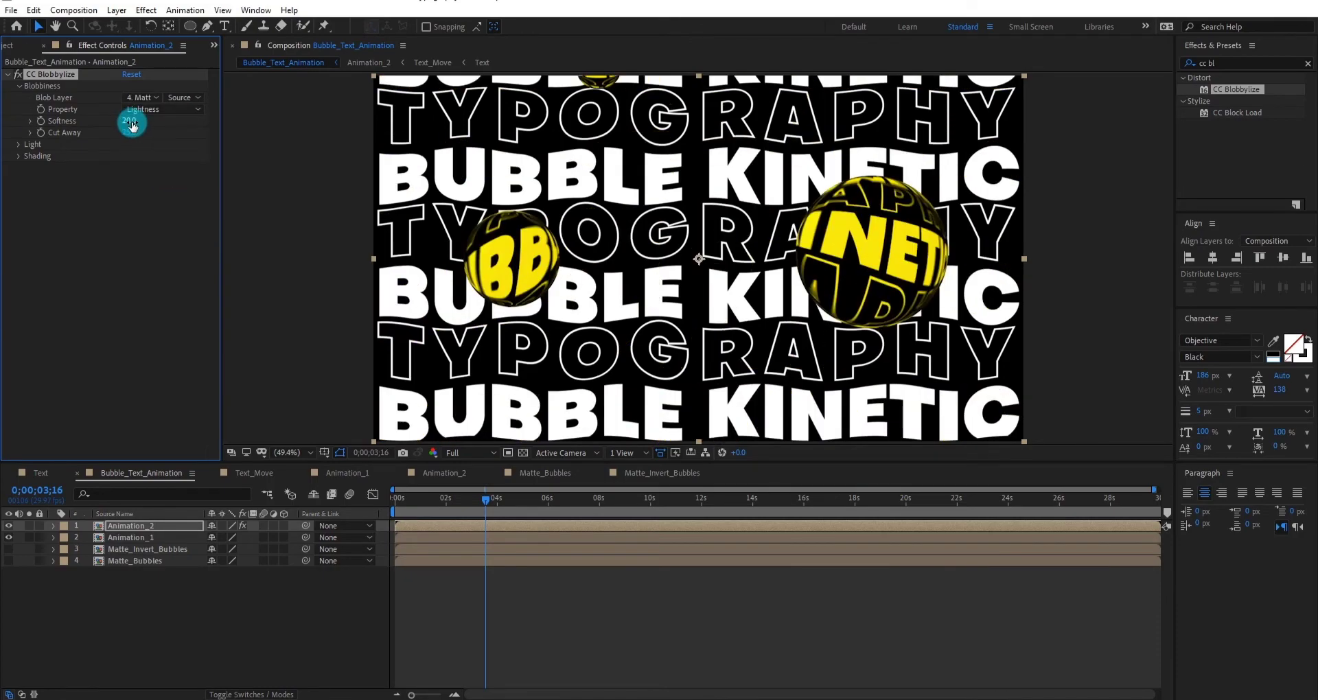
key(Return)
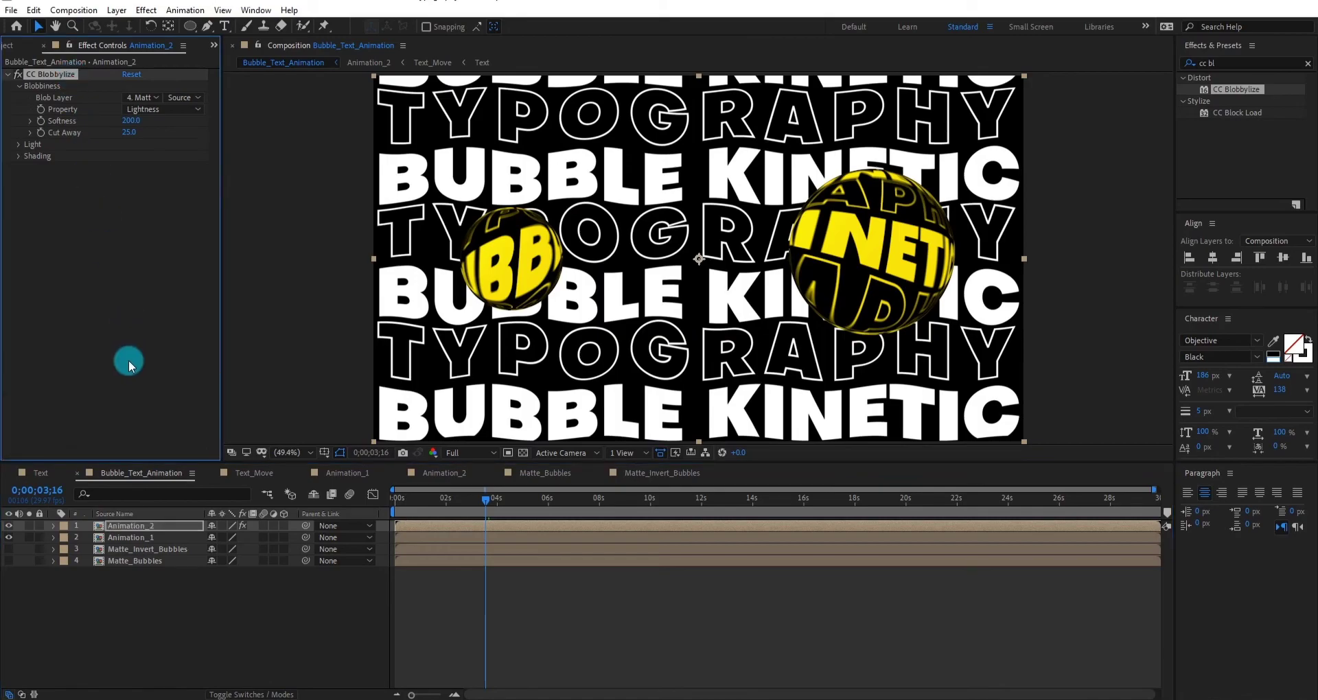
- Copy the CC Blobbylize effect onto Animation_1 and set its blob layer to Matte_Invert_Bubbles
click(133, 538)
key(ctrl+v)
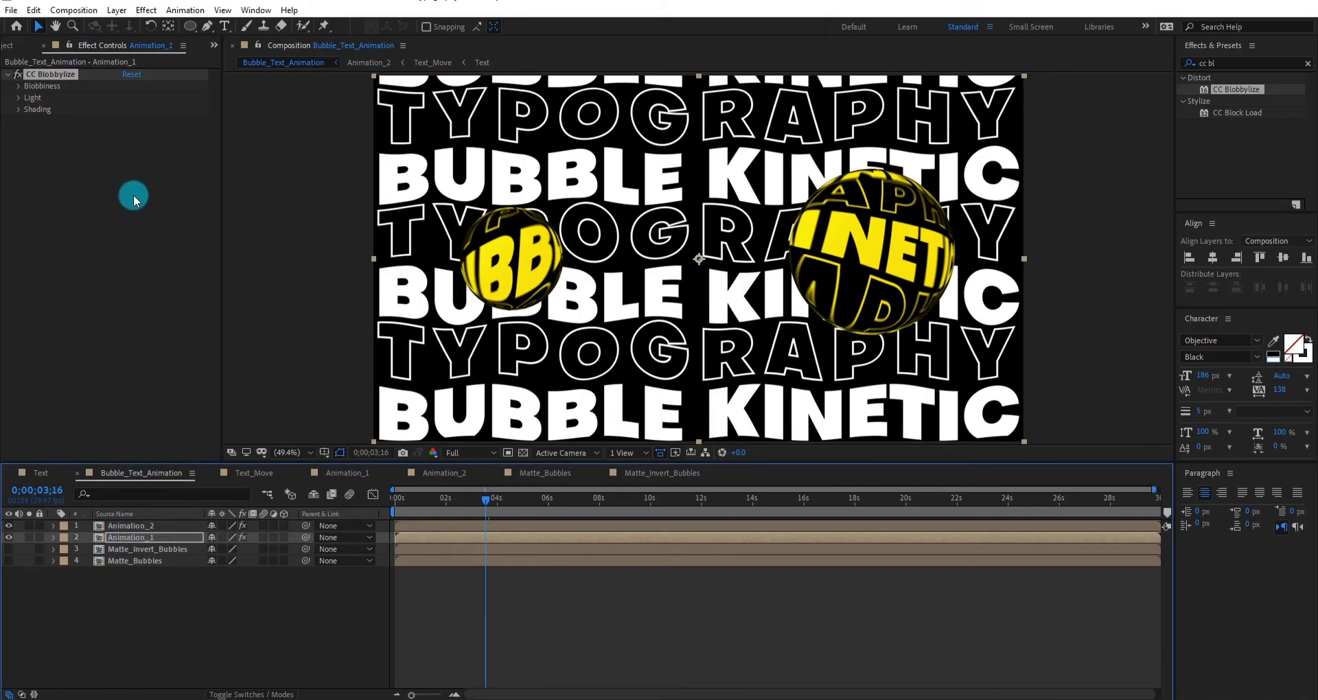
click(18, 86)
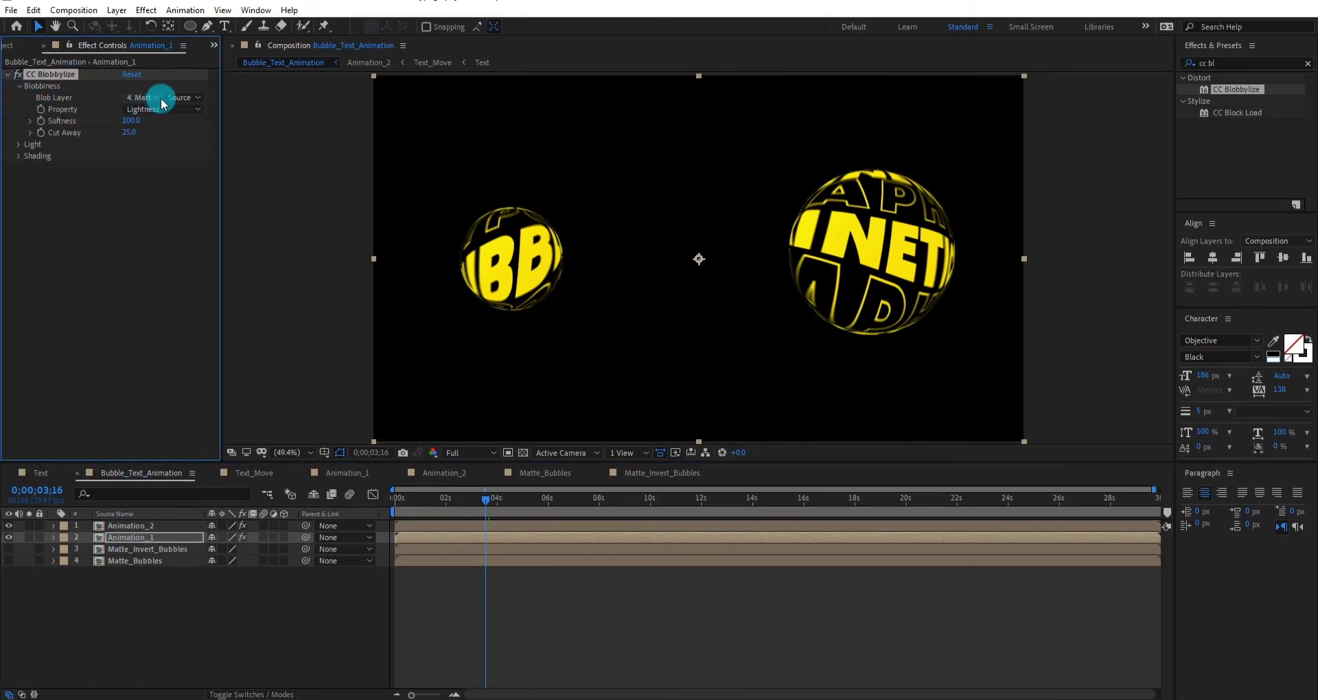
click(143, 97)
click(162, 164)
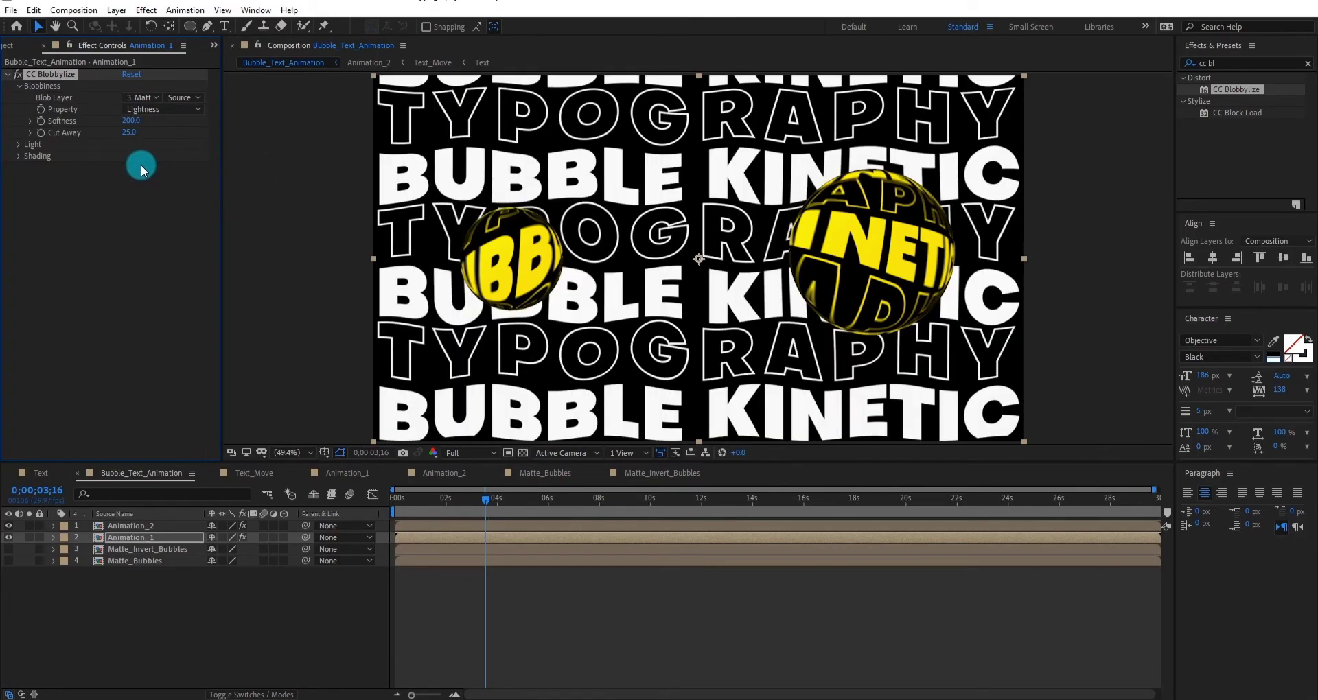
- Set the Cut Away of Animation_1's CC Blobbylize effect to 40
text(400)
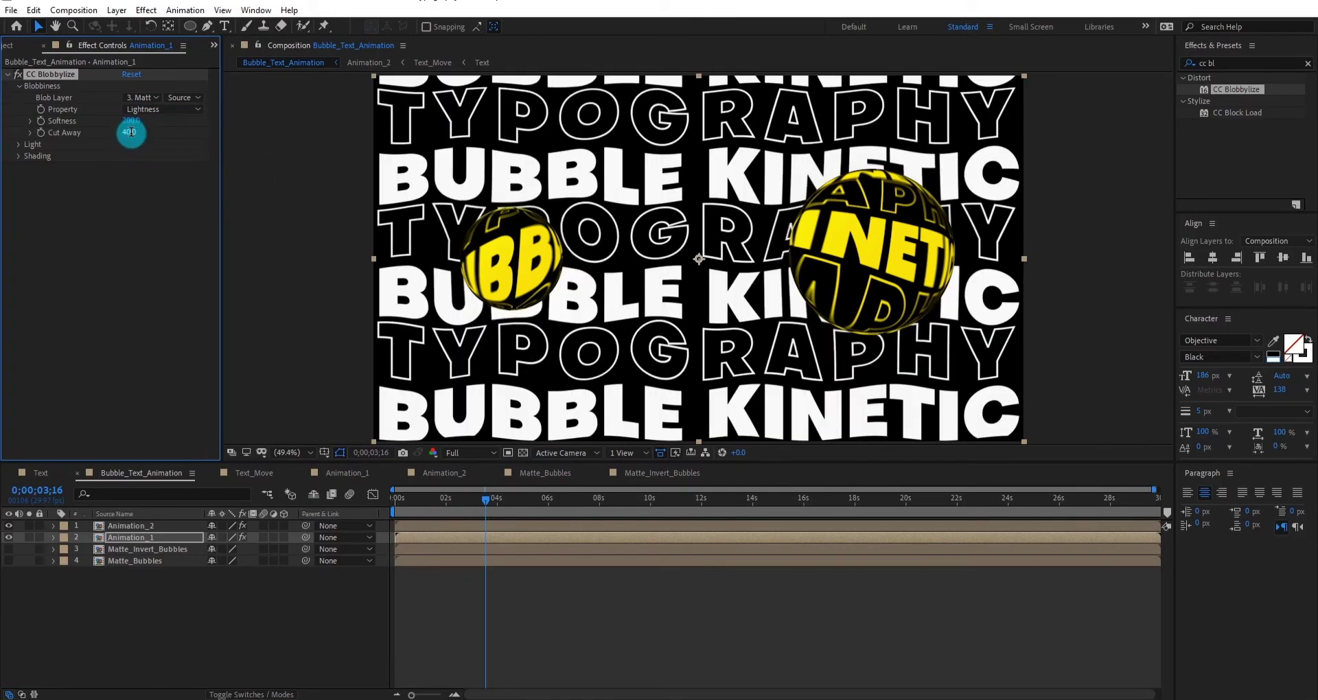
click(166, 287)
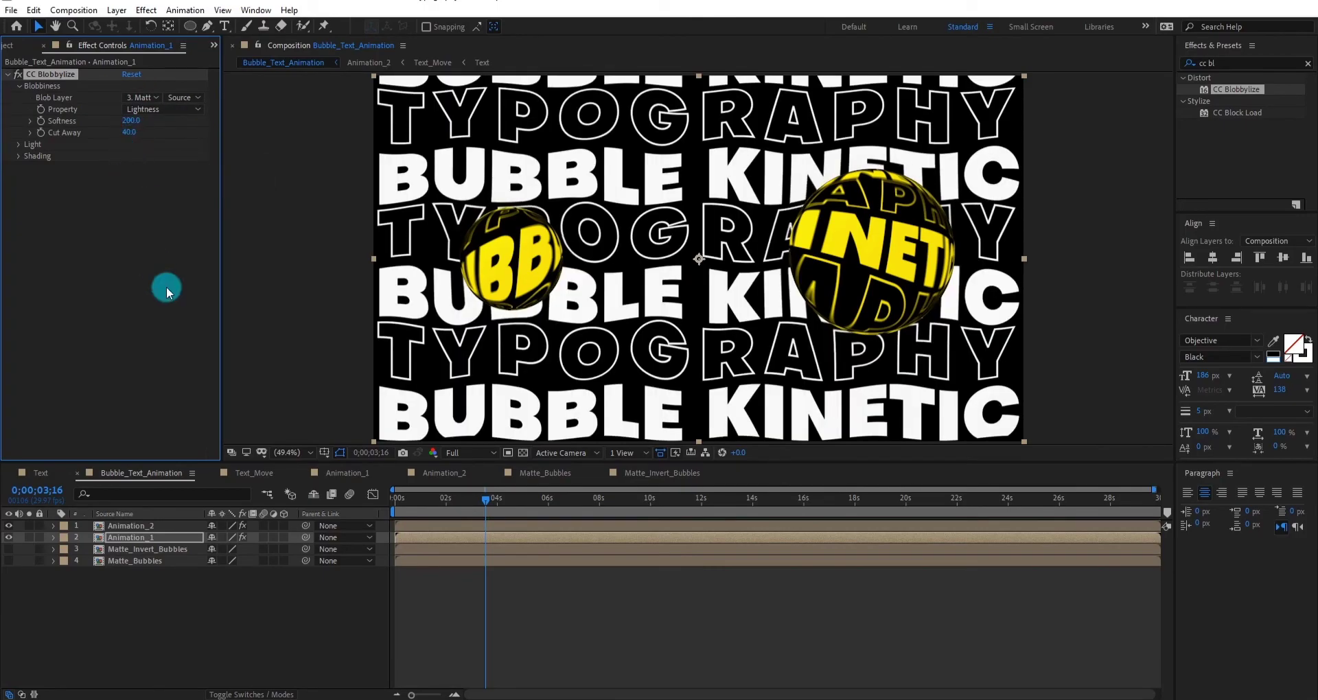
click(154, 240)
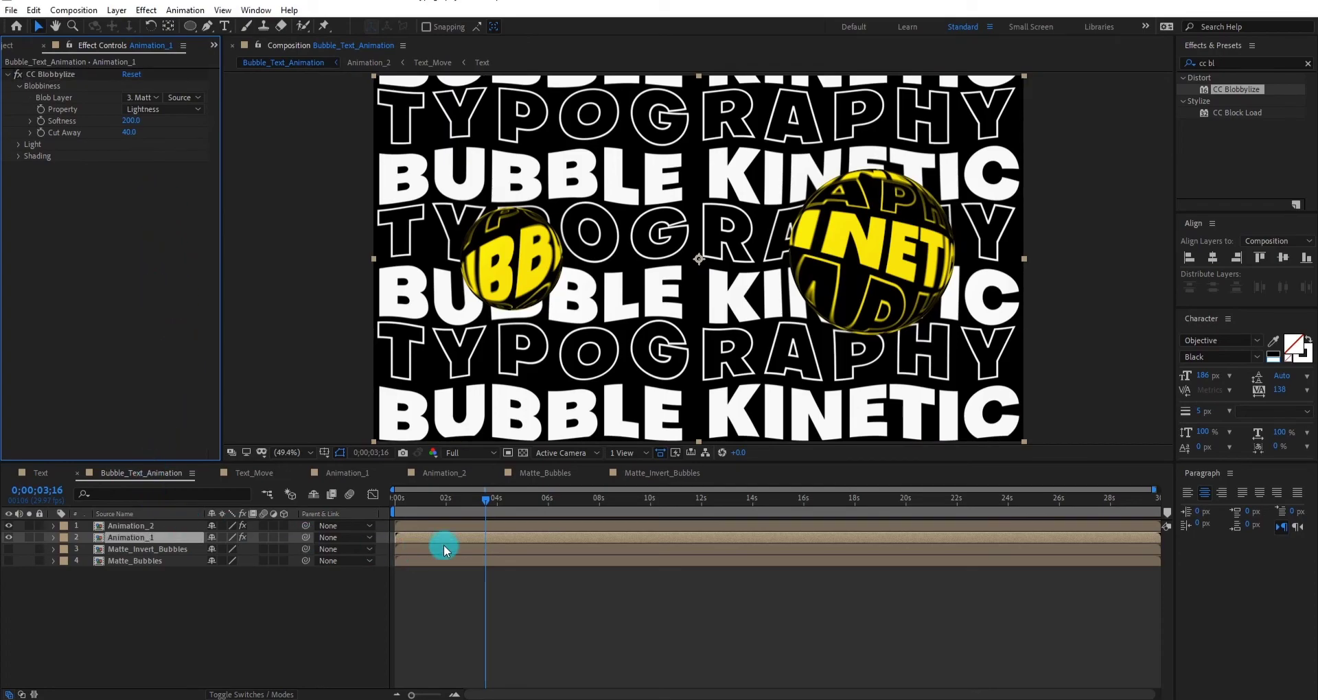
- Return to the start of Bubble_Text_Animation, turn on motion blur for the composition, and enable it on the Animation_2 layer
drag(476, 500, 396, 505)
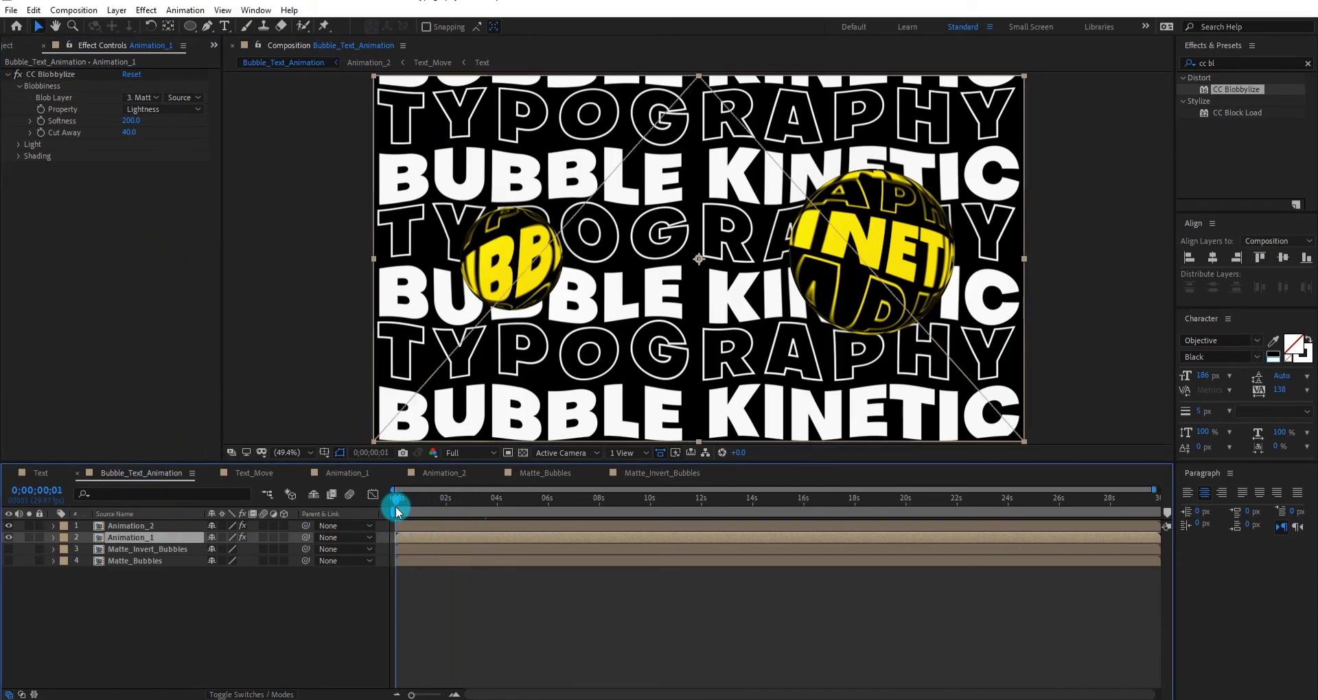
click(349, 494)
click(262, 525)
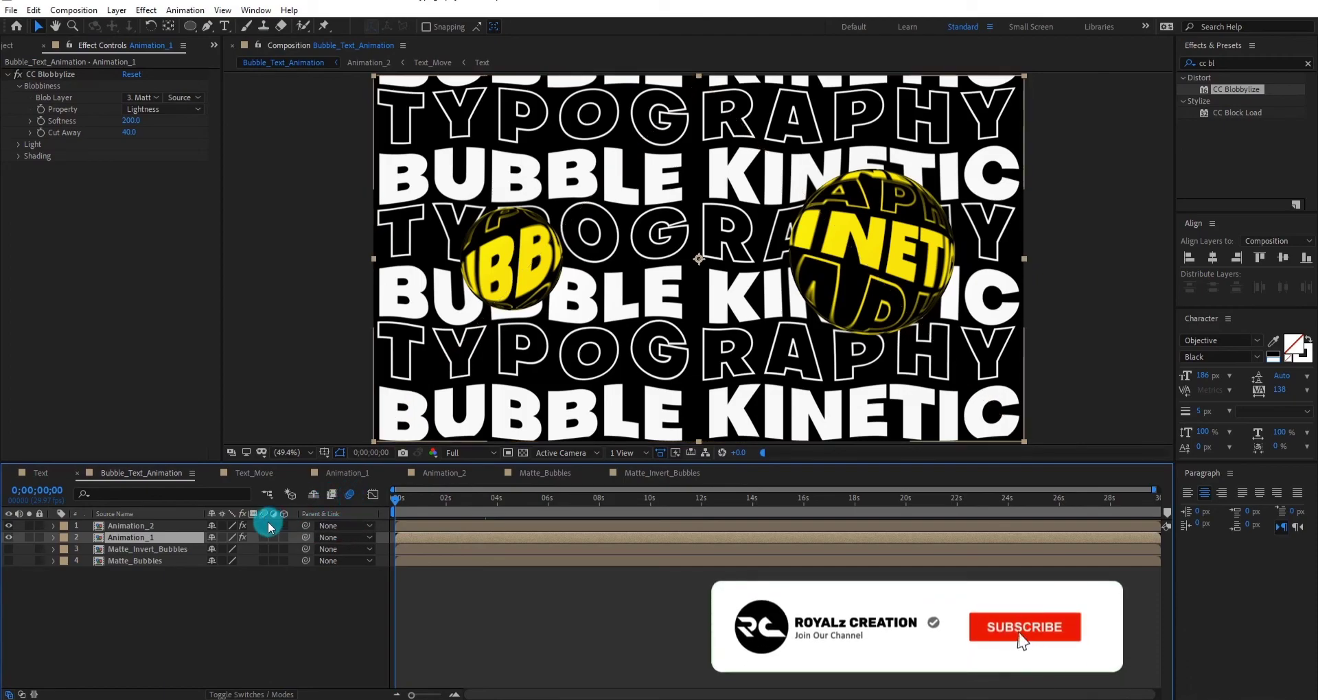
click(261, 537)
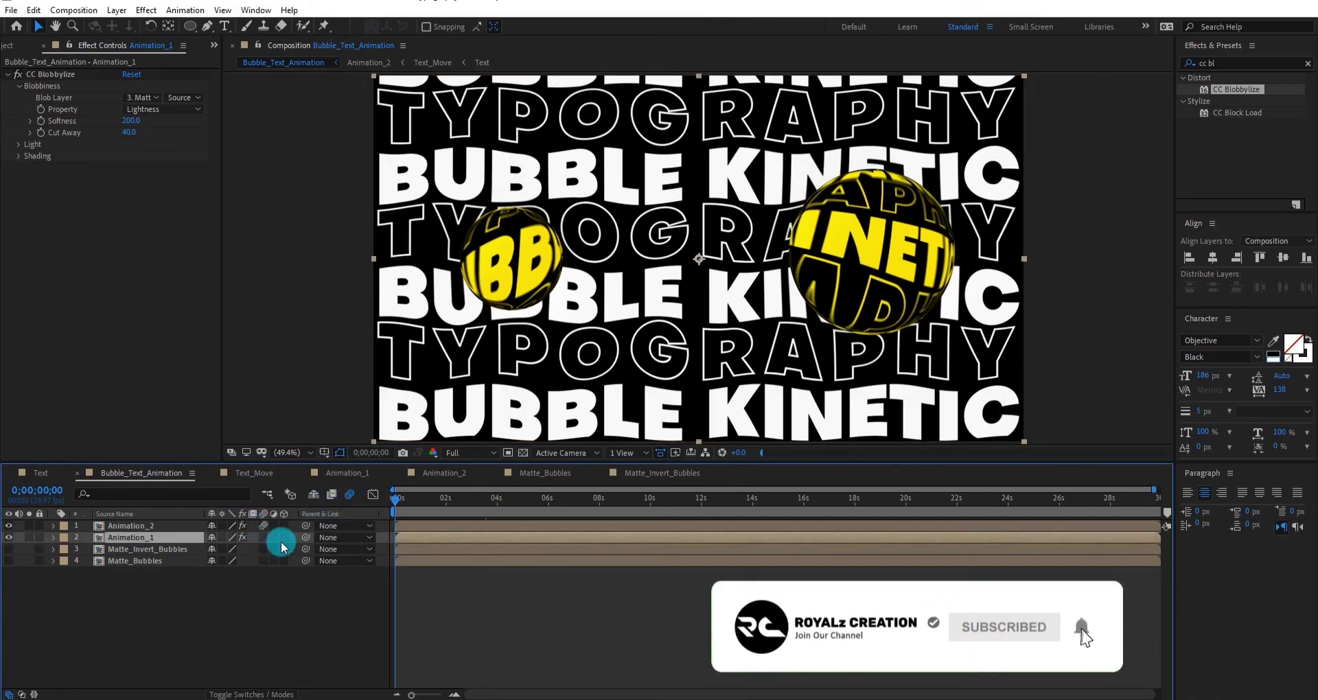
click(359, 507)
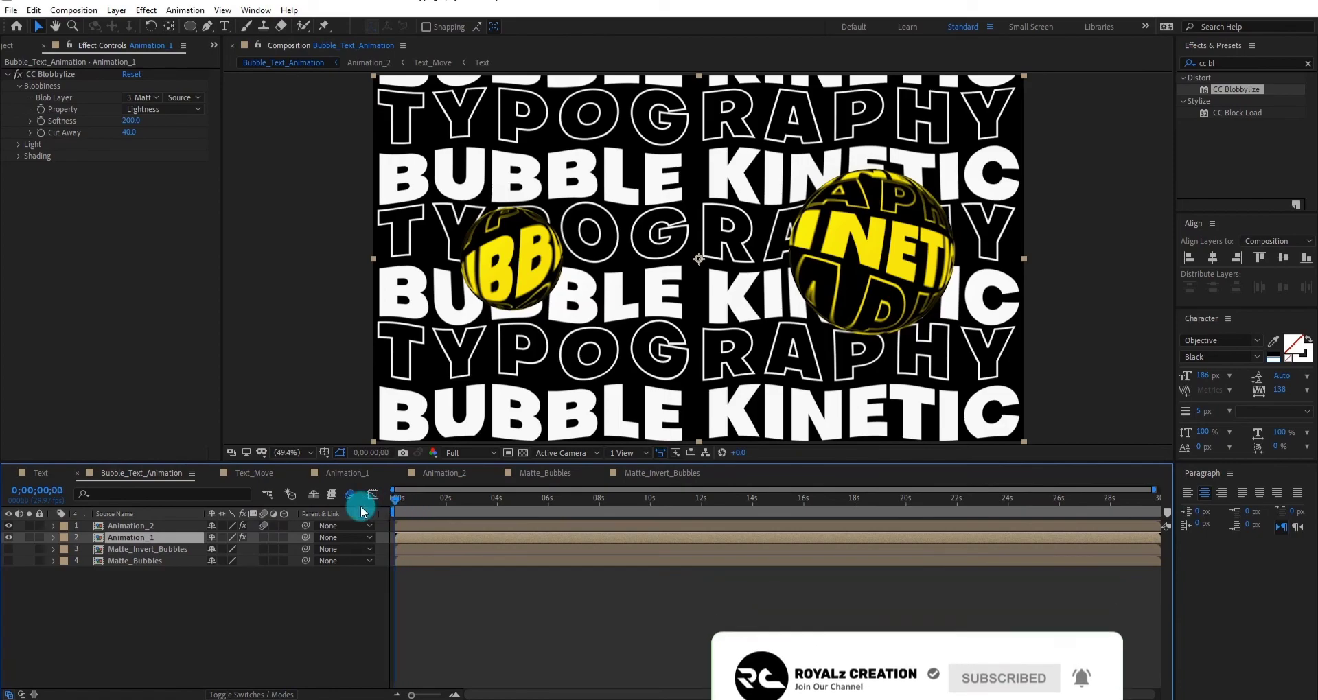